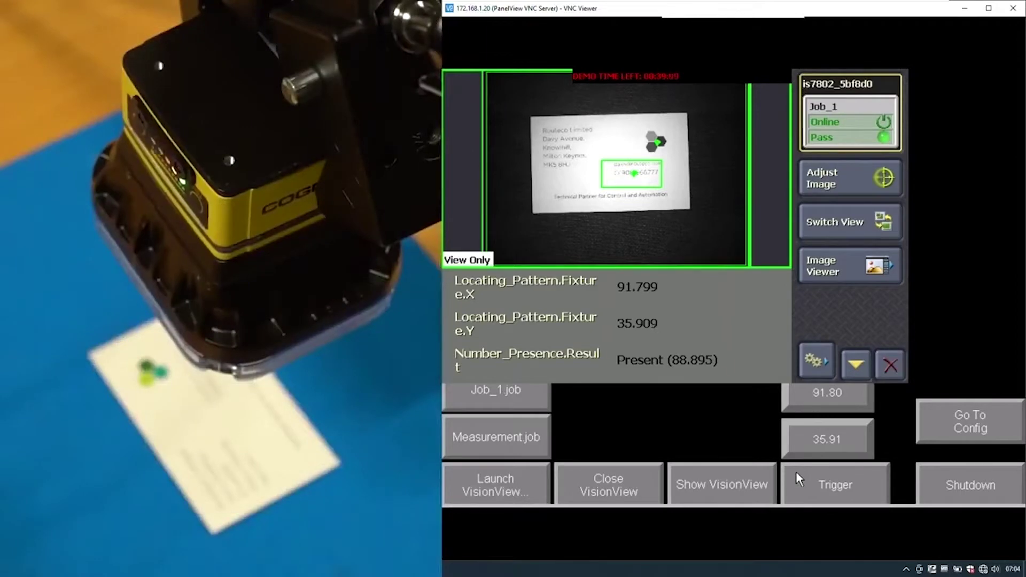
Trigger the camera repeatedly from the HMI to check the inspection of the business card in different positions.
{"action": "left_click", "coordinate": [796, 471]}
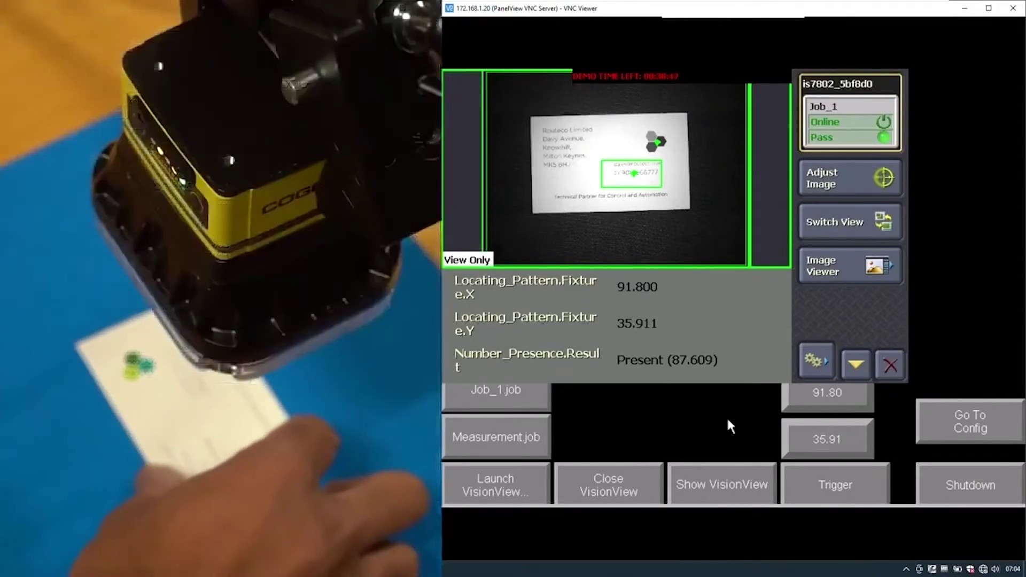
{"action": "left_click", "coordinate": [805, 479]}
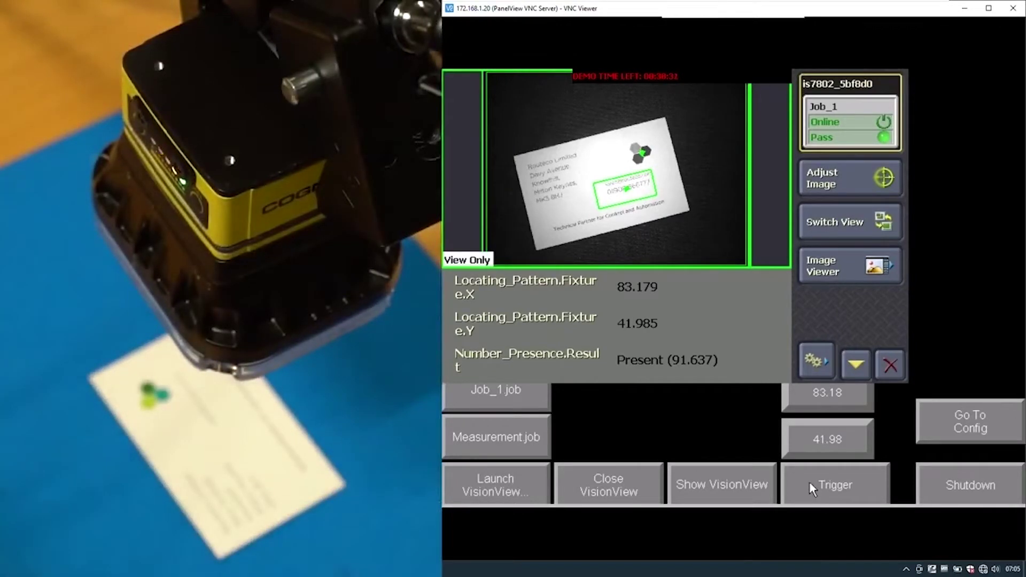
{"action": "left_click", "coordinate": [809, 482]}
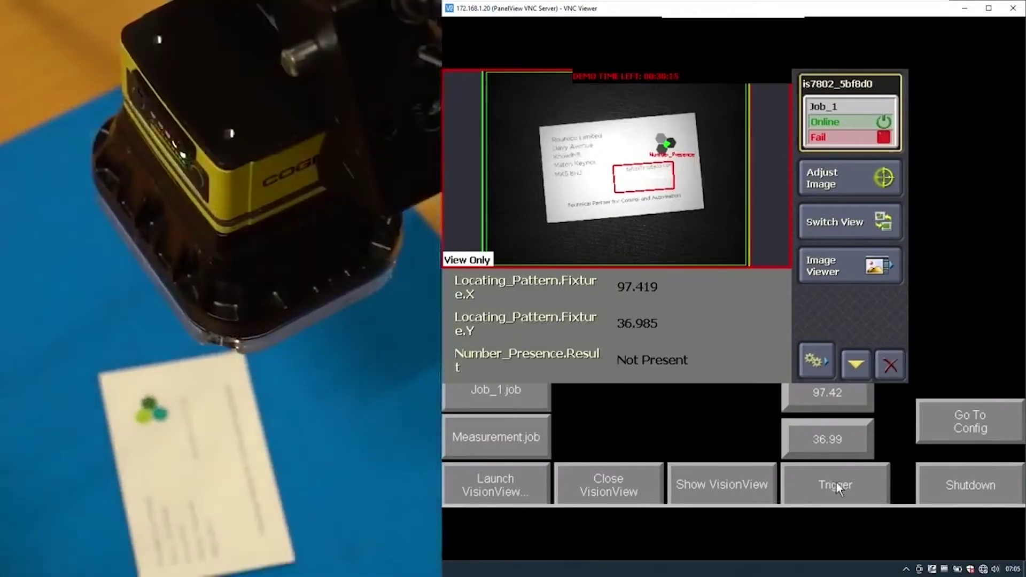
{"action": "left_click", "coordinate": [836, 482]}
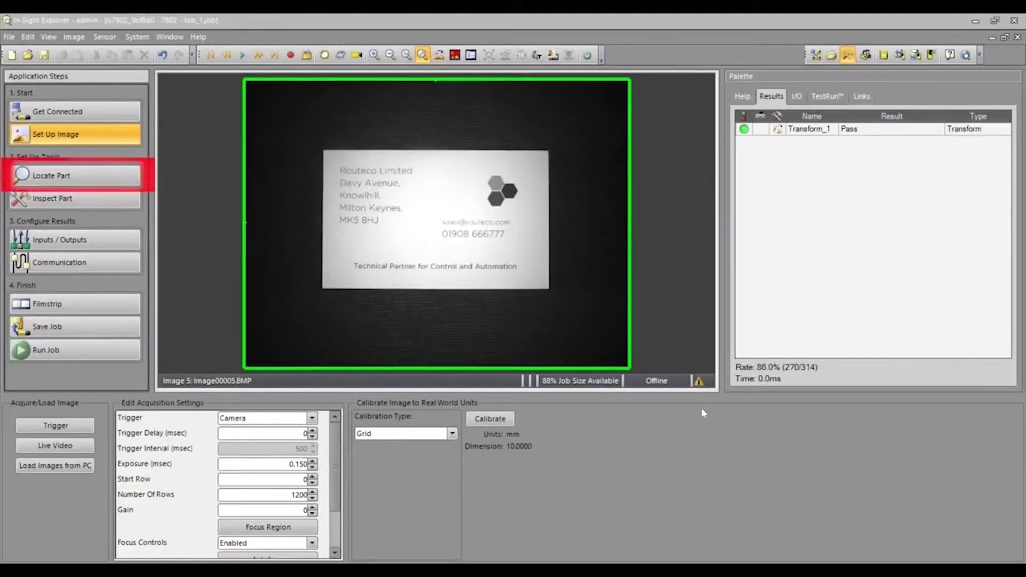
Add a PatMax RedLine Pattern location tool and place its model region over the hexagon logo on the card.
{"action": "left_click", "coordinate": [44, 176]}
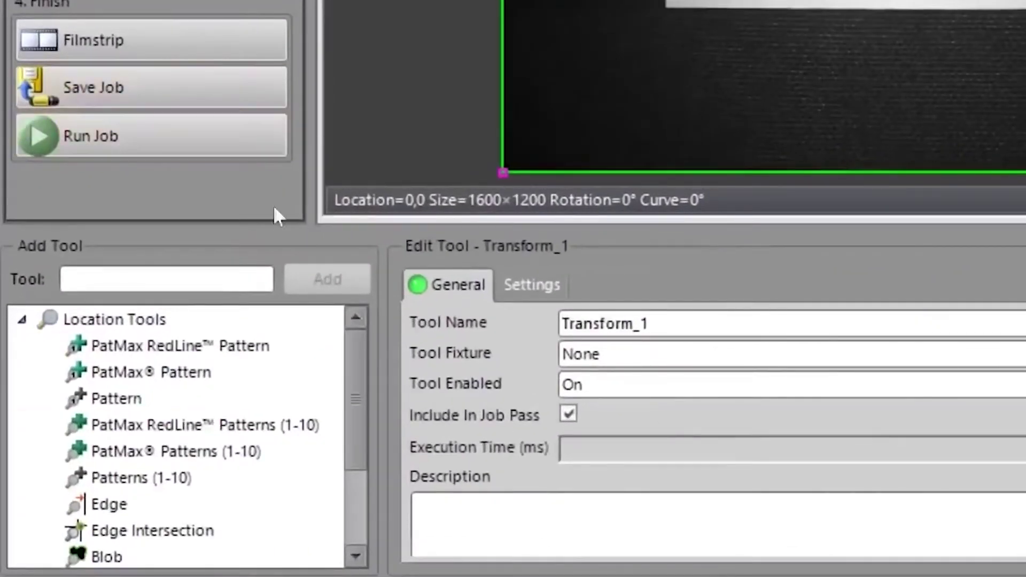
{"action": "left_click", "coordinate": [206, 347]}
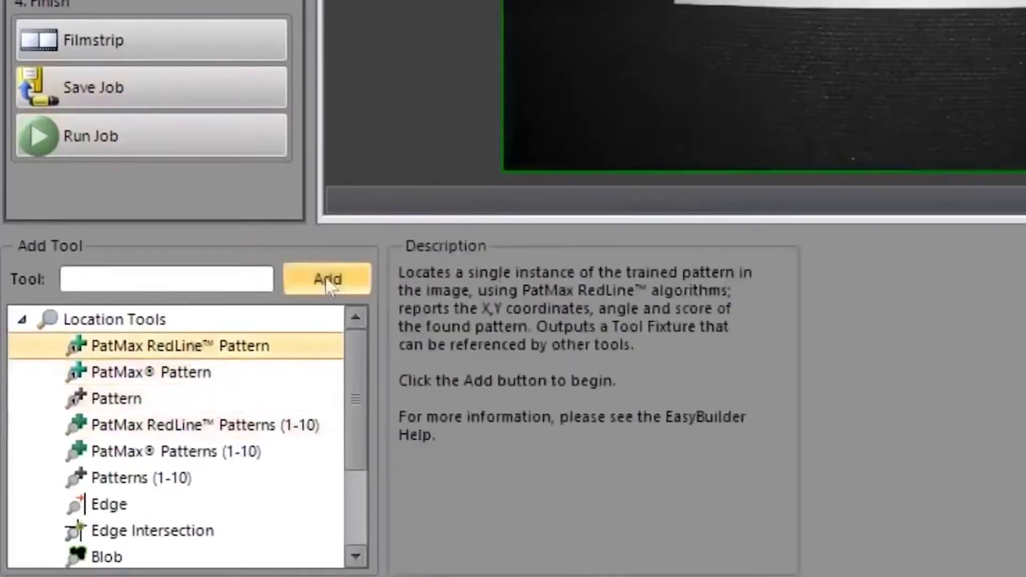
{"action": "left_click", "coordinate": [327, 280]}
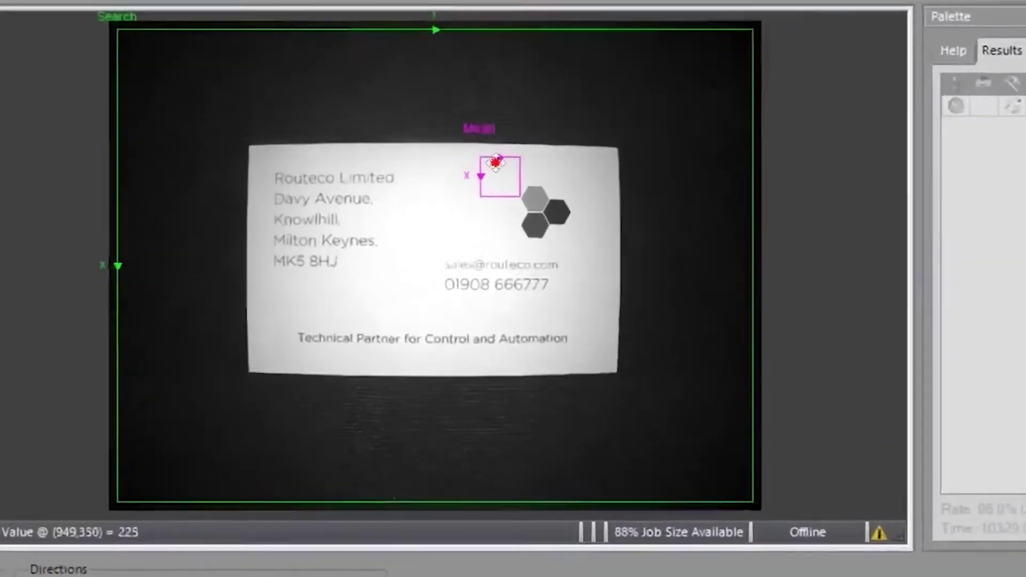
{"action": "left_click_drag", "start_coordinate": [496, 161], "coordinate": [552, 216]}
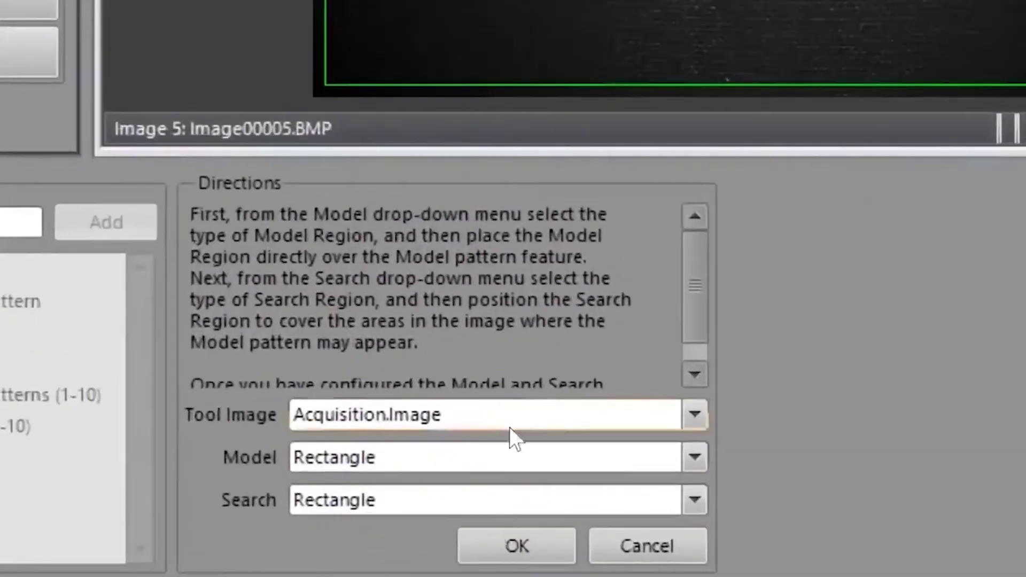
Set the location tool's image to Transform_1.Image and accept the rectangular model and search regions.
{"action": "left_click", "coordinate": [510, 427]}
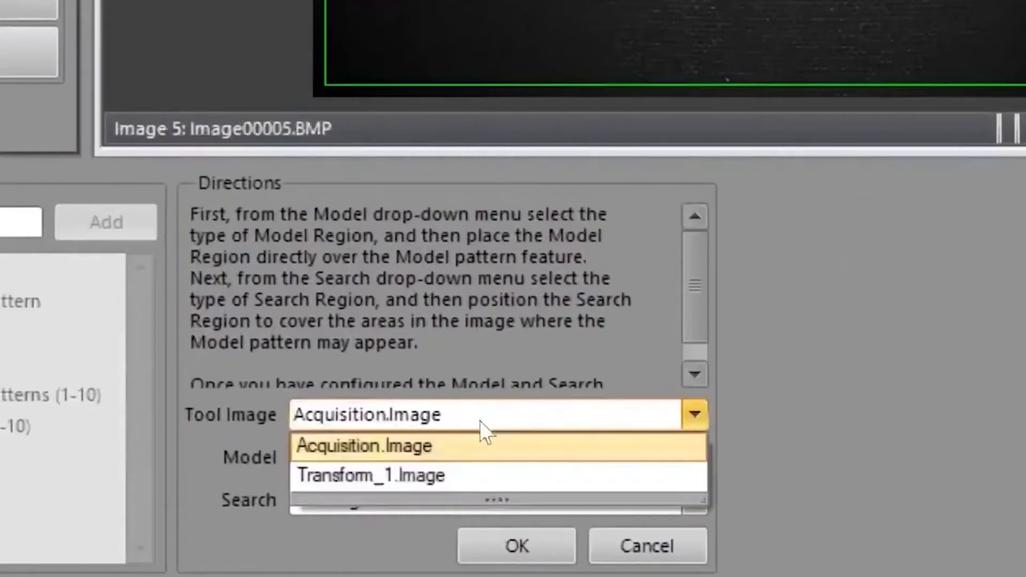
{"action": "left_click", "coordinate": [374, 474]}
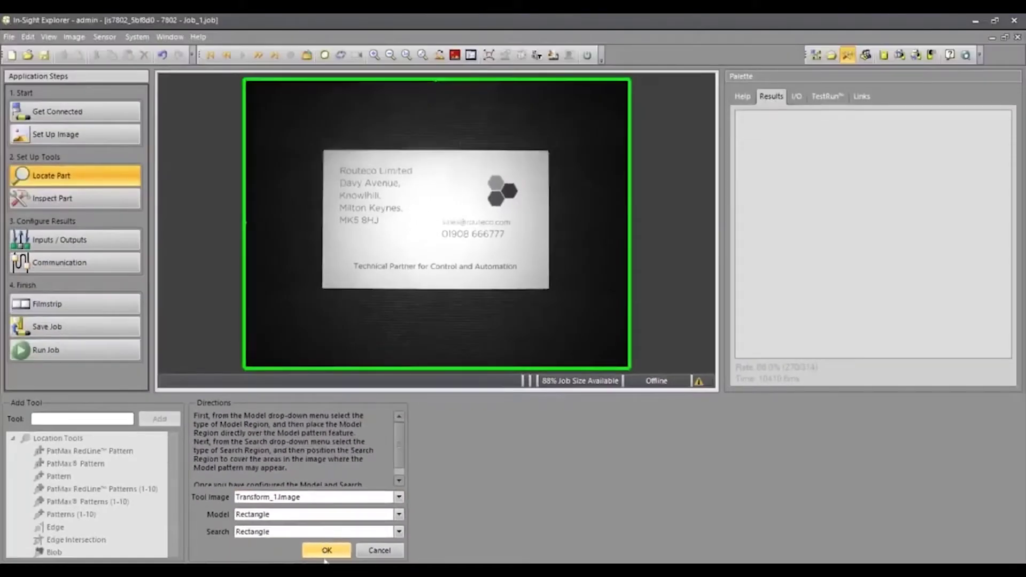
{"action": "left_click", "coordinate": [326, 555]}
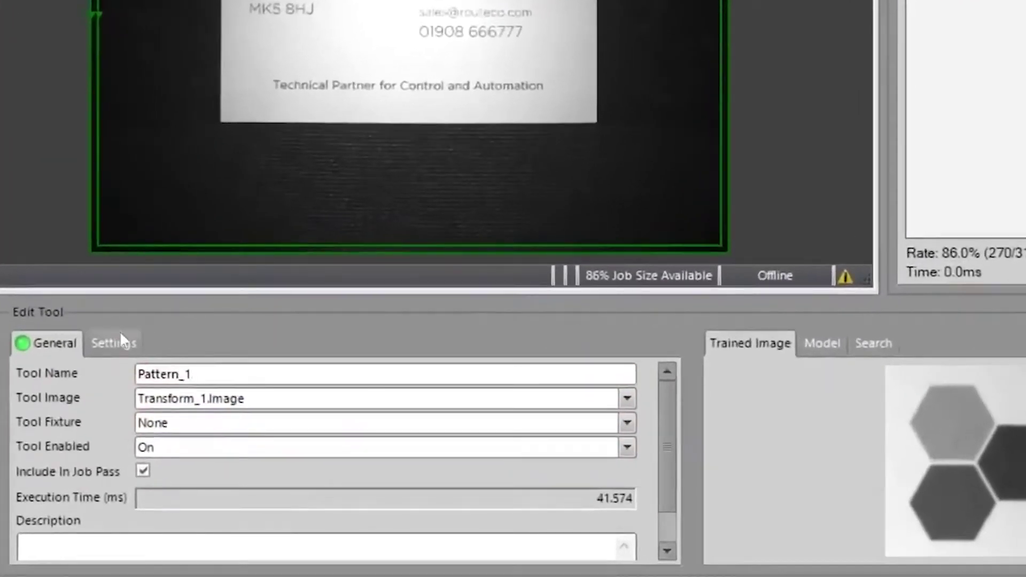
Set the logo pattern tool's rotation tolerance to 45.
{"action": "left_click", "coordinate": [203, 387]}
{"action": "double_click", "coordinate": [611, 424]}
{"action": "type", "text": "45"}
{"action": "key", "text": "Return"}
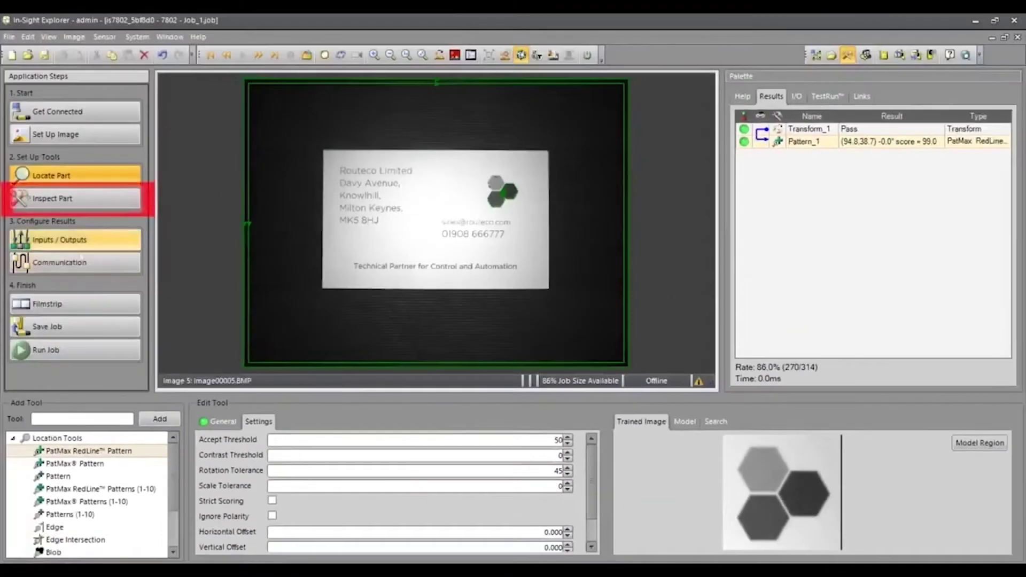
Add a PatMax RedLine Pattern presence/absence tool as an inspection of the part.
{"action": "left_click", "coordinate": [91, 208]}
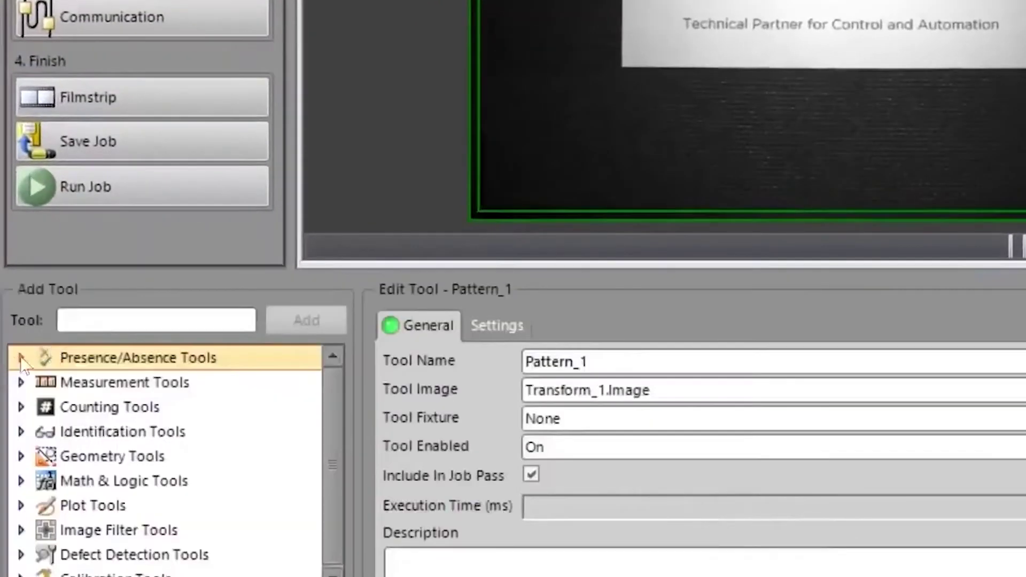
{"action": "left_click", "coordinate": [21, 357]}
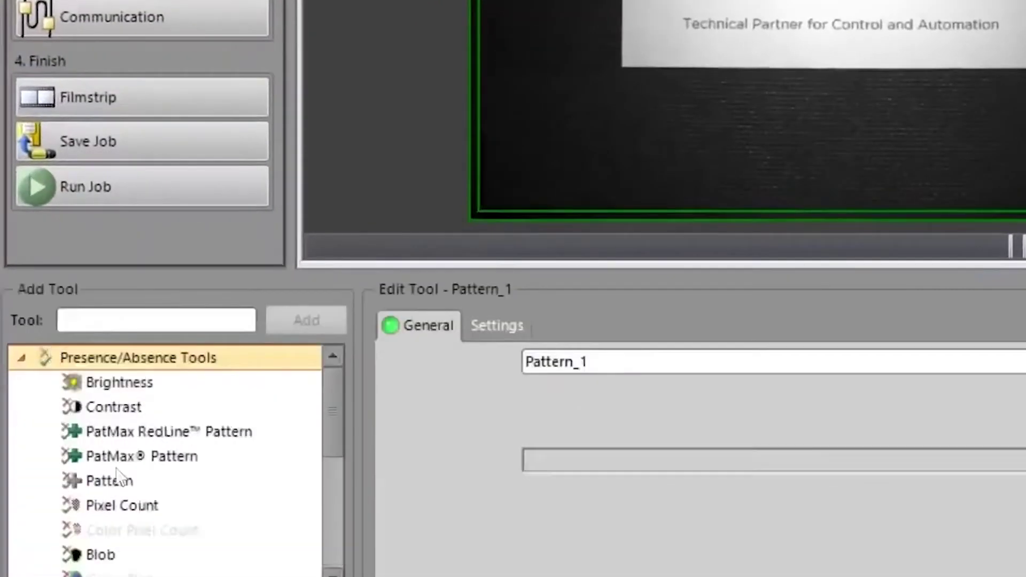
{"action": "left_click", "coordinate": [145, 438]}
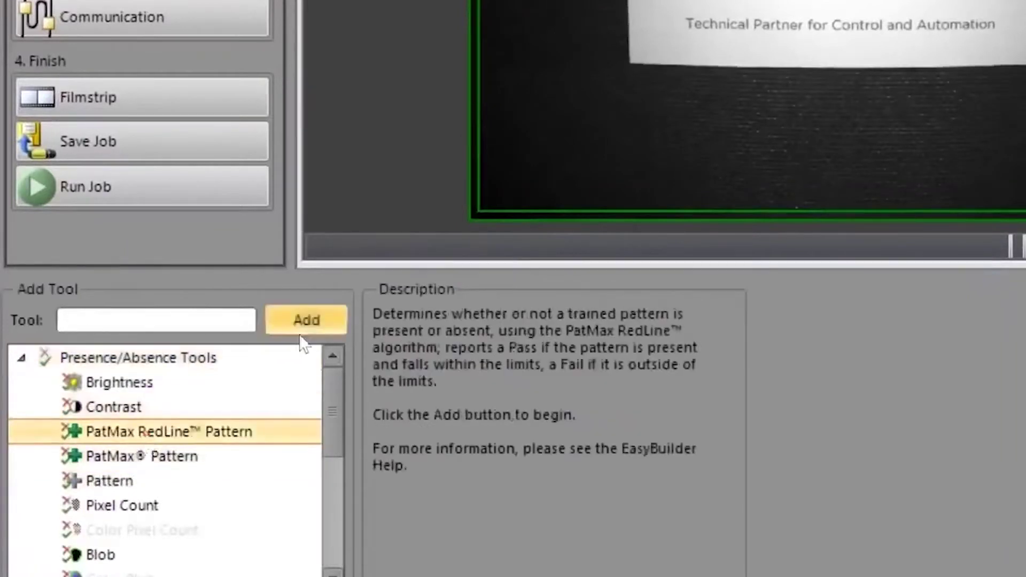
{"action": "left_click", "coordinate": [307, 326]}
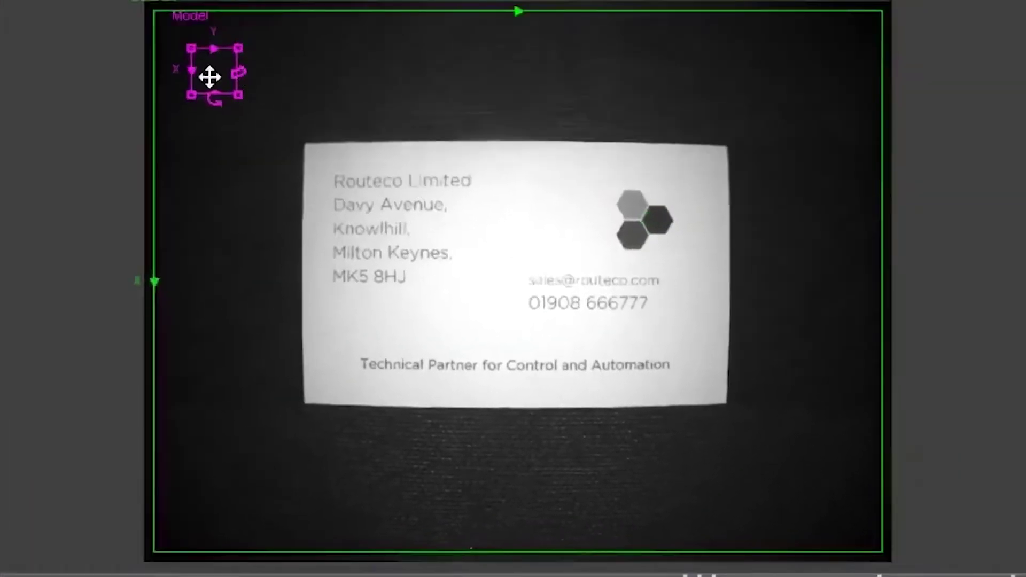
Place the model region around the card's phone number and shrink the search region to a small area around it.
{"action": "left_click_drag", "start_coordinate": [210, 76], "coordinate": [656, 317]}
{"action": "left_click_drag", "start_coordinate": [849, 20], "coordinate": [657, 265]}
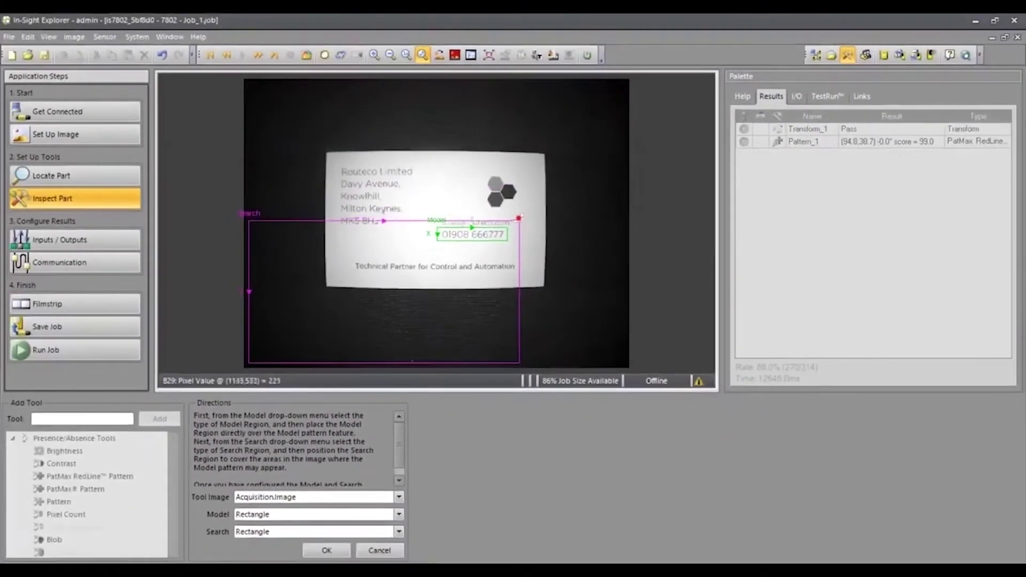
{"action": "left_click_drag", "start_coordinate": [518, 218], "coordinate": [517, 219]}
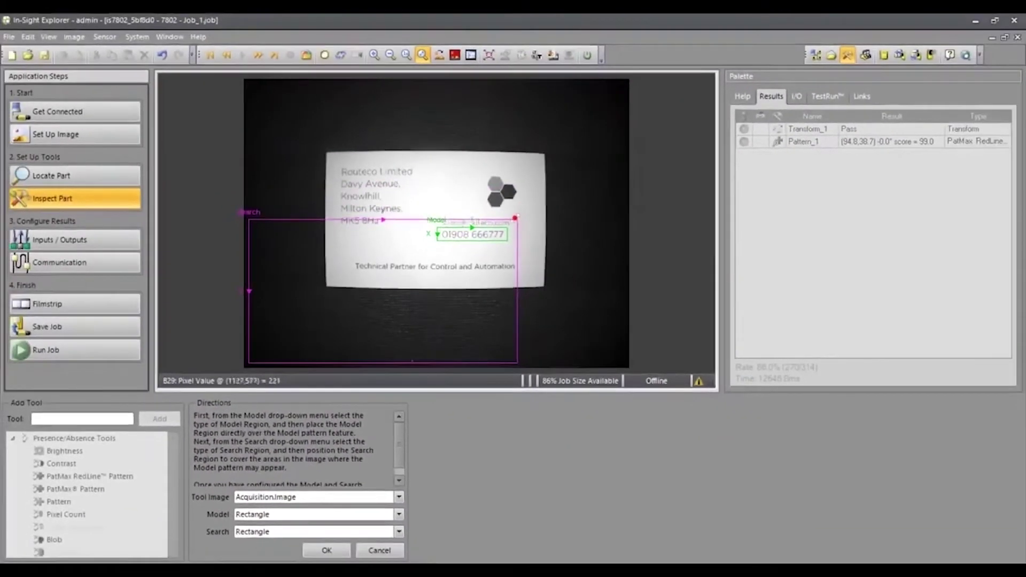
{"action": "left_click_drag", "start_coordinate": [251, 361], "coordinate": [429, 253]}
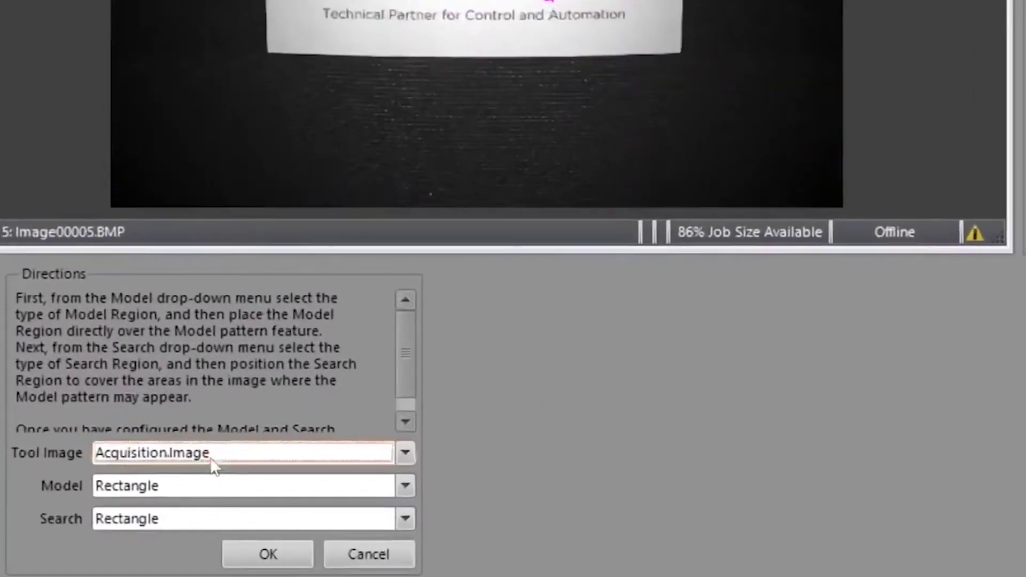
Set the inspection tool's image to Transform_1.Image and accept its rectangular model and search regions.
{"action": "left_click", "coordinate": [295, 498]}
{"action": "left_click", "coordinate": [291, 520]}
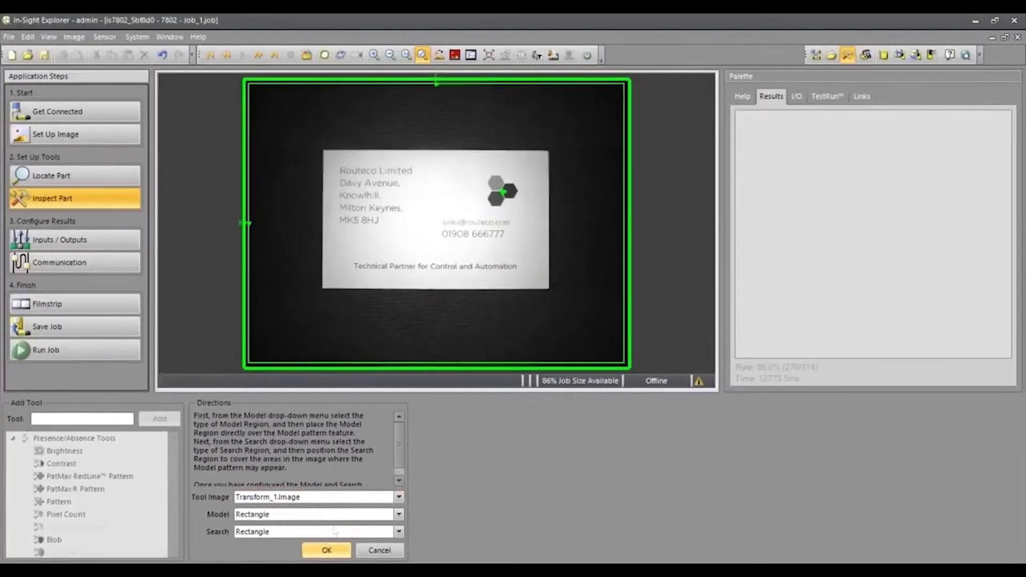
{"action": "key", "text": "Return"}
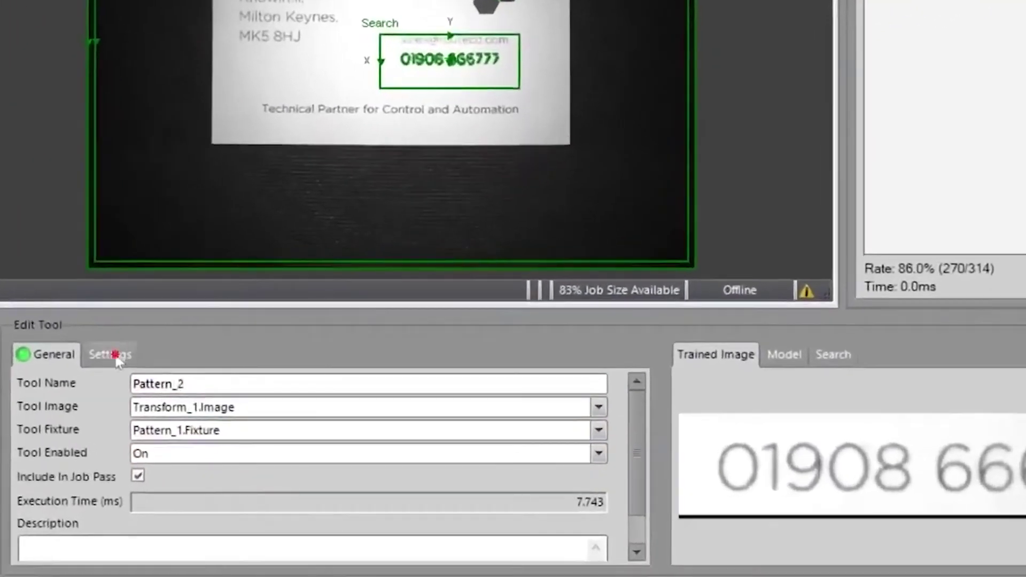
Set the phone number pattern tool's angle tolerance to 45 and test the job on live images with the repeating trigger.
{"action": "left_click", "coordinate": [155, 375]}
{"action": "left_click", "coordinate": [576, 444]}
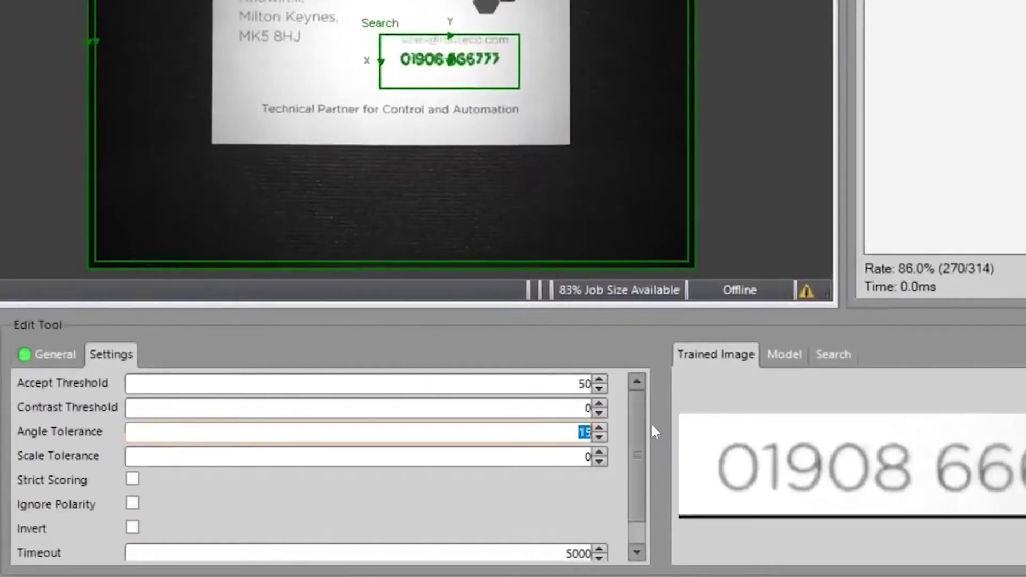
{"action": "type", "text": "45"}
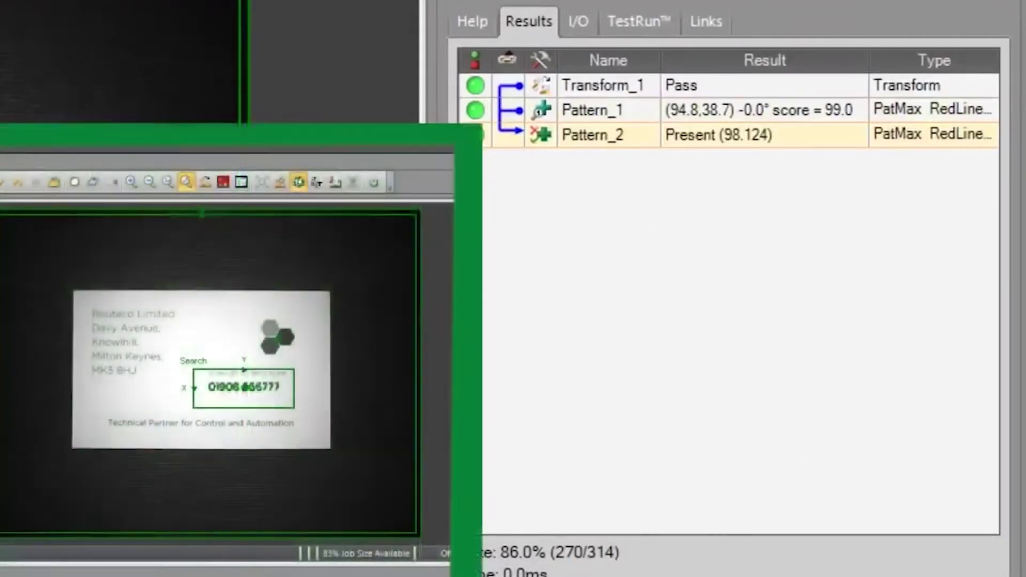
{"action": "left_click", "coordinate": [93, 182]}
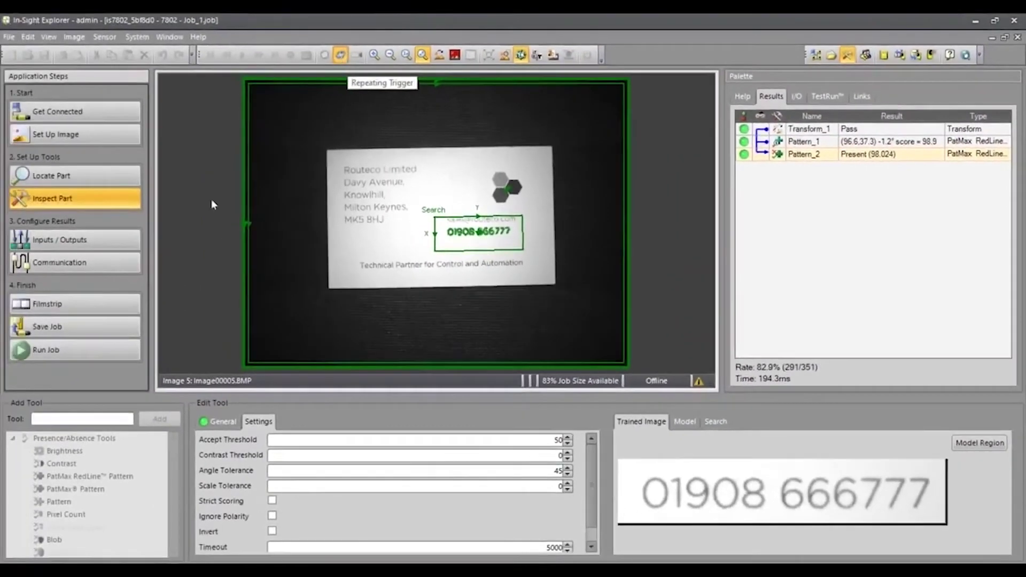
{"action": "key", "text": "ctrl+F5"}
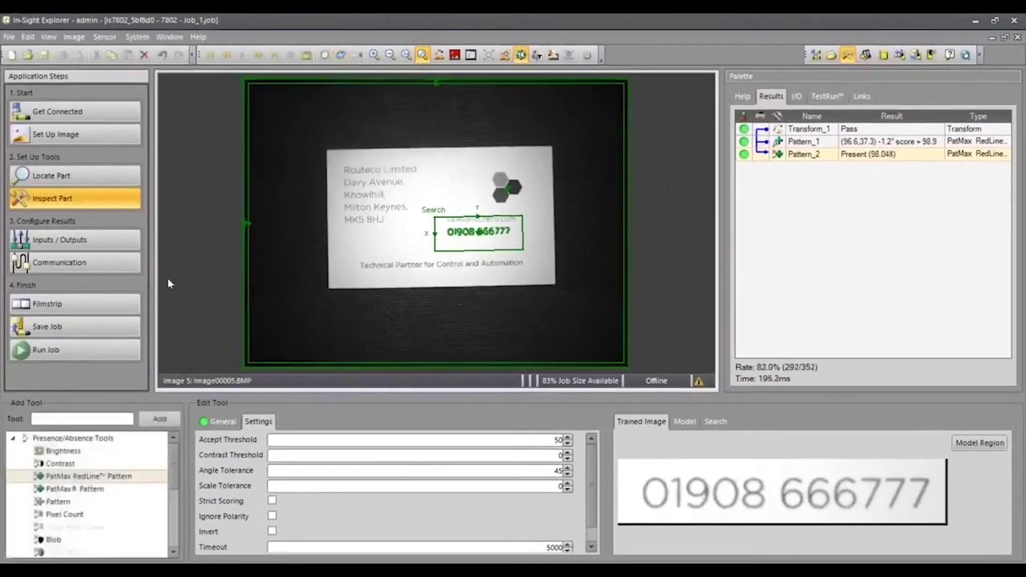
Add a PLC / Motion Controller communication device from Rockwell Automation using the EtherNet/IP protocol.
{"action": "left_click", "coordinate": [62, 265]}
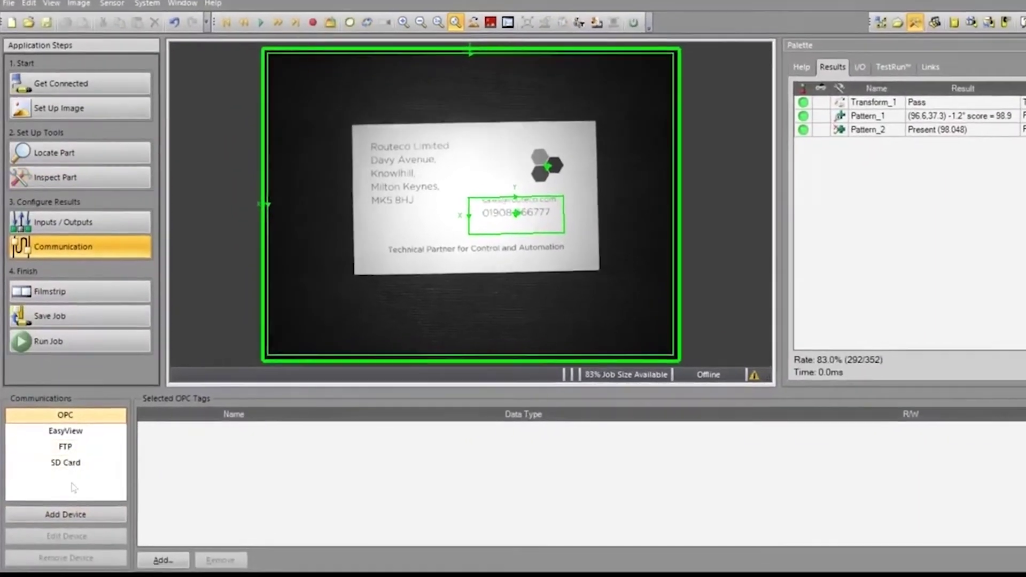
{"action": "left_click", "coordinate": [77, 510]}
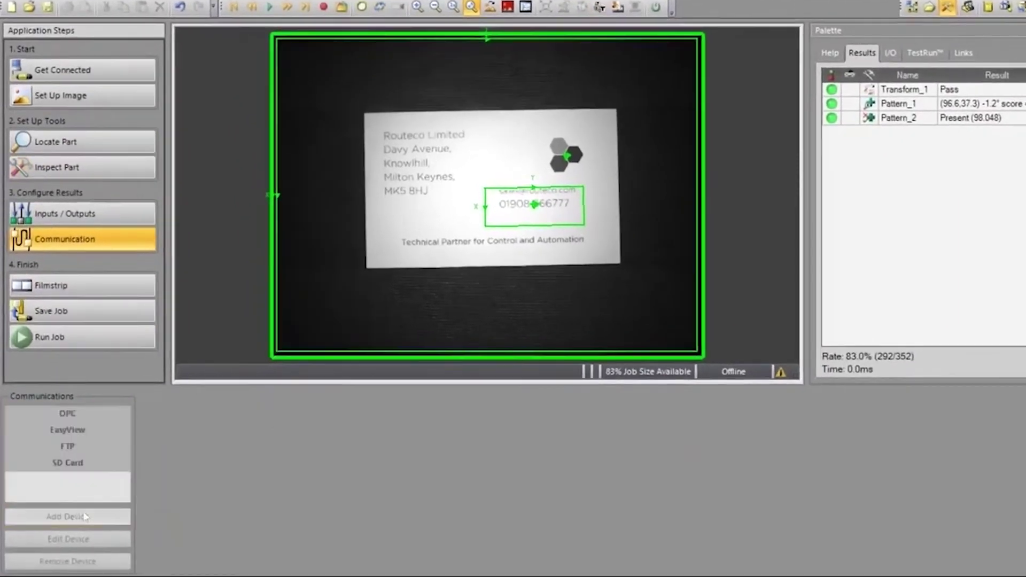
{"action": "left_click", "coordinate": [203, 423]}
{"action": "left_click", "coordinate": [172, 452]}
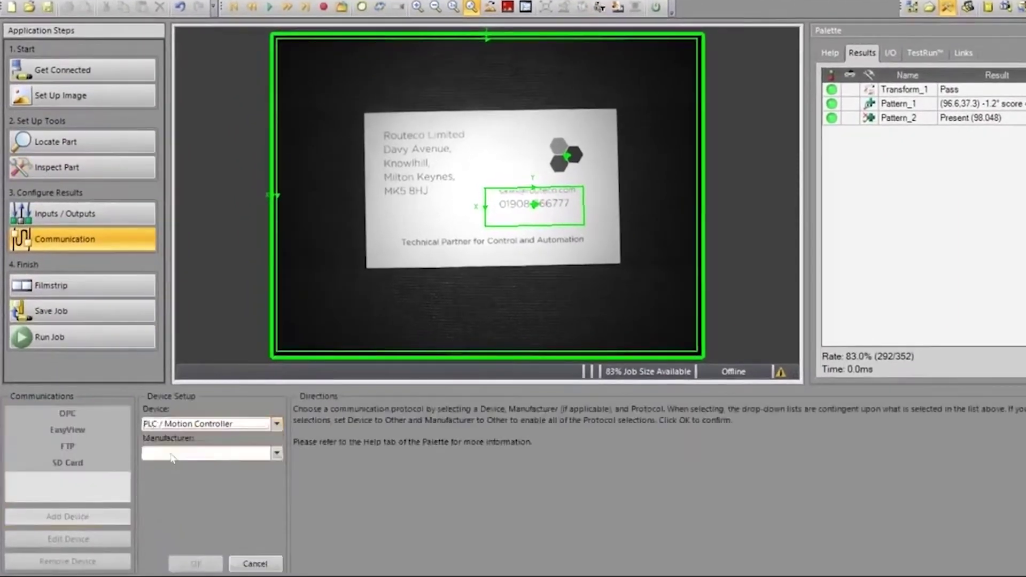
{"action": "left_click", "coordinate": [181, 457]}
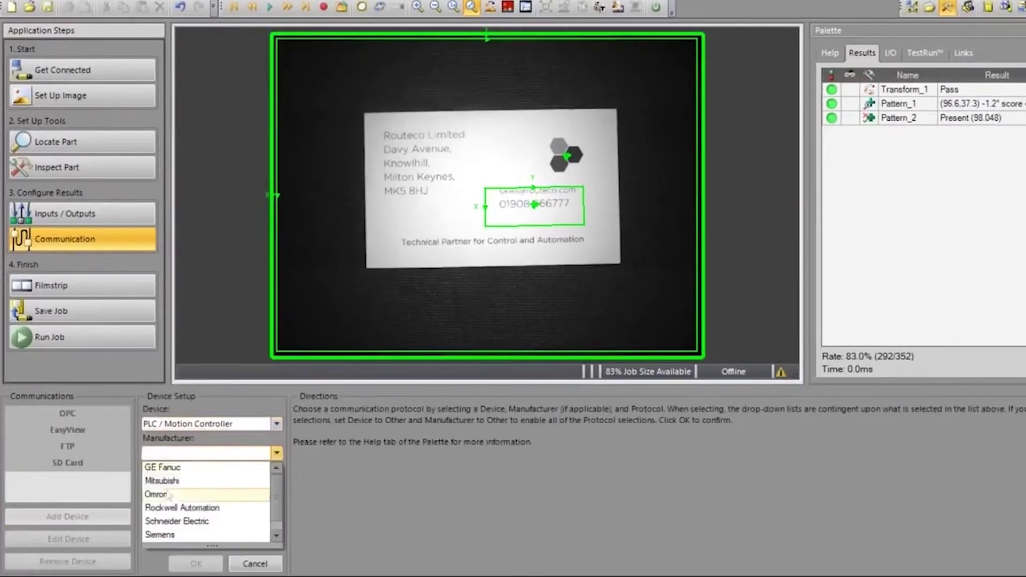
{"action": "left_click", "coordinate": [169, 508]}
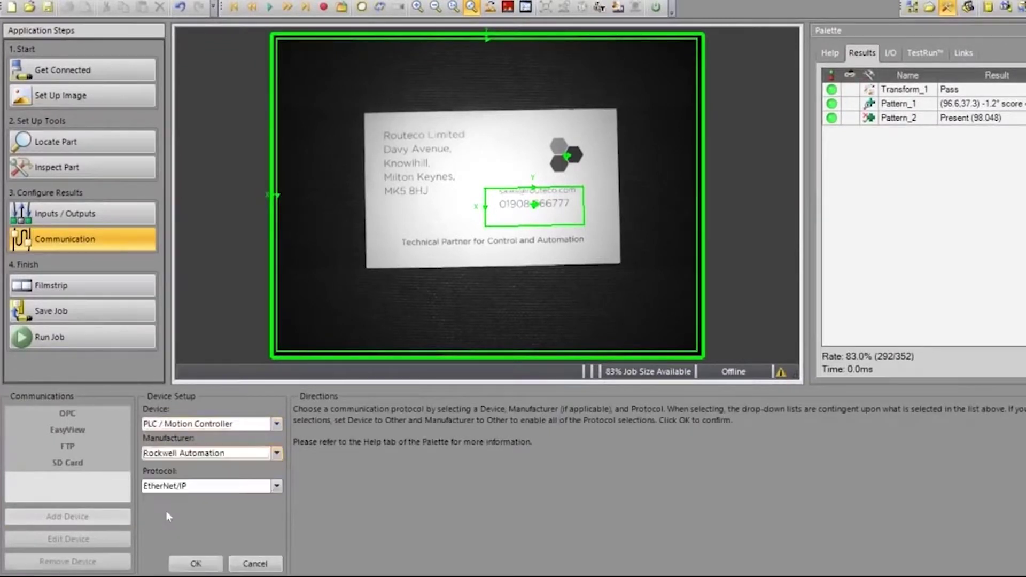
{"action": "left_click", "coordinate": [188, 568]}
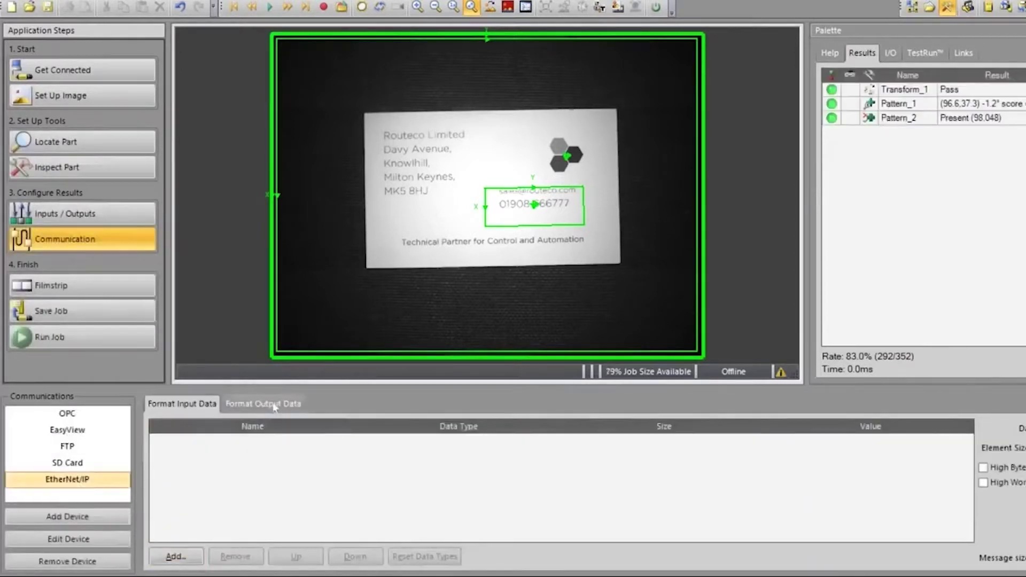
Add Pattern_1.Fixture.Angle, Pattern_1.Fixture.X and Pattern_1.Fixture.Y to the EtherNet/IP output data.
{"action": "left_click", "coordinate": [275, 406]}
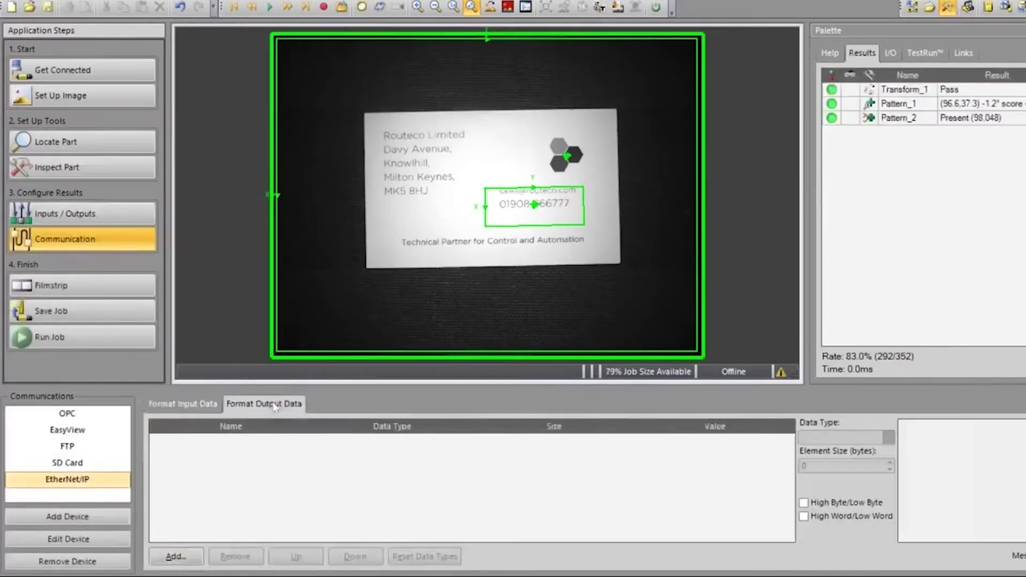
{"action": "left_click", "coordinate": [176, 556]}
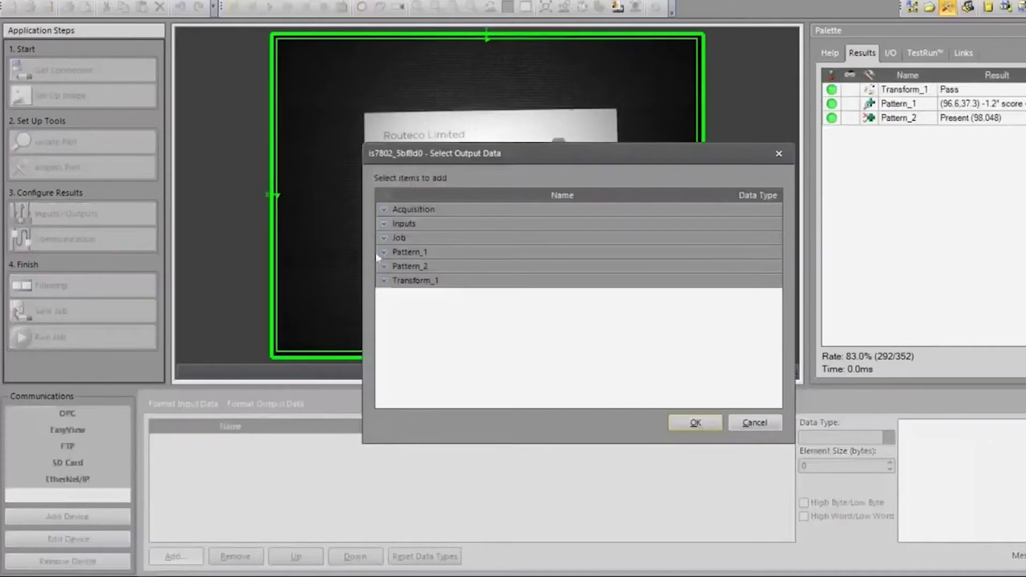
{"action": "left_click", "coordinate": [383, 253]}
{"action": "scroll", "coordinate": [495, 357], "scroll_direction": "down", "scroll_amount": 2}
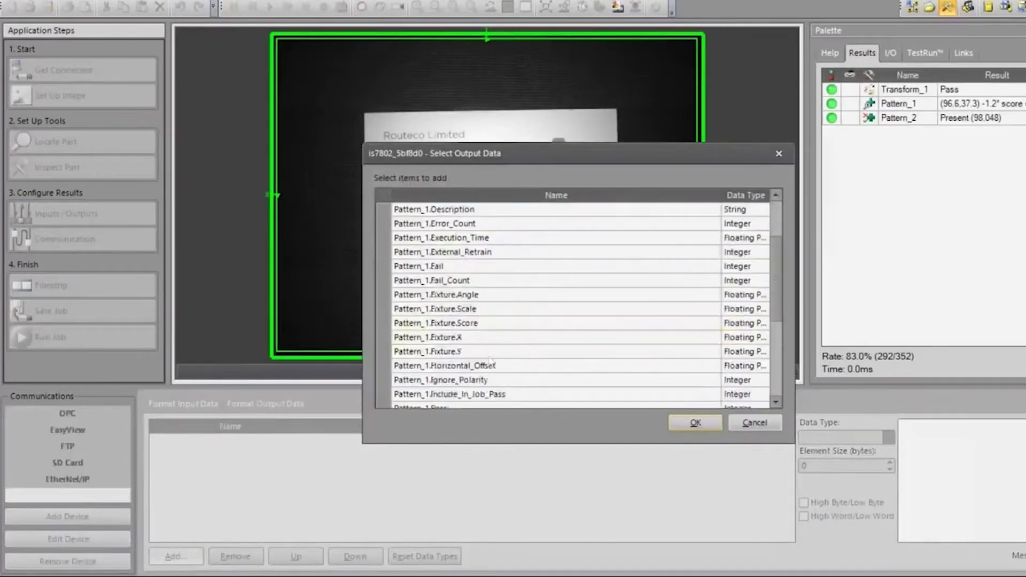
{"action": "left_click", "coordinate": [517, 301]}
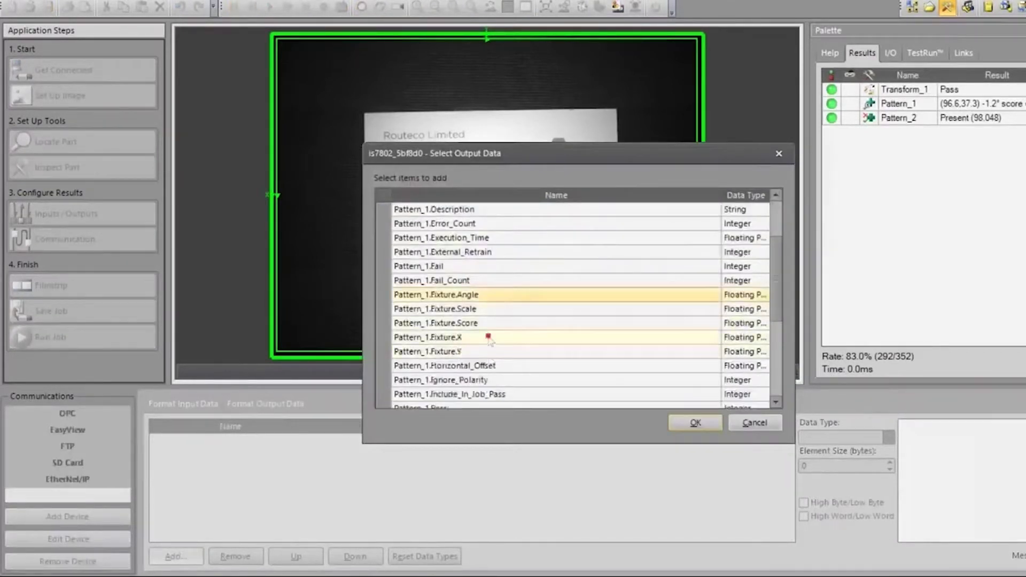
{"action": "left_click", "coordinate": [488, 337], "text": "ctrl"}
{"action": "left_click", "coordinate": [491, 352], "text": "ctrl"}
{"action": "scroll", "coordinate": [490, 353], "scroll_direction": "down", "scroll_amount": 4}
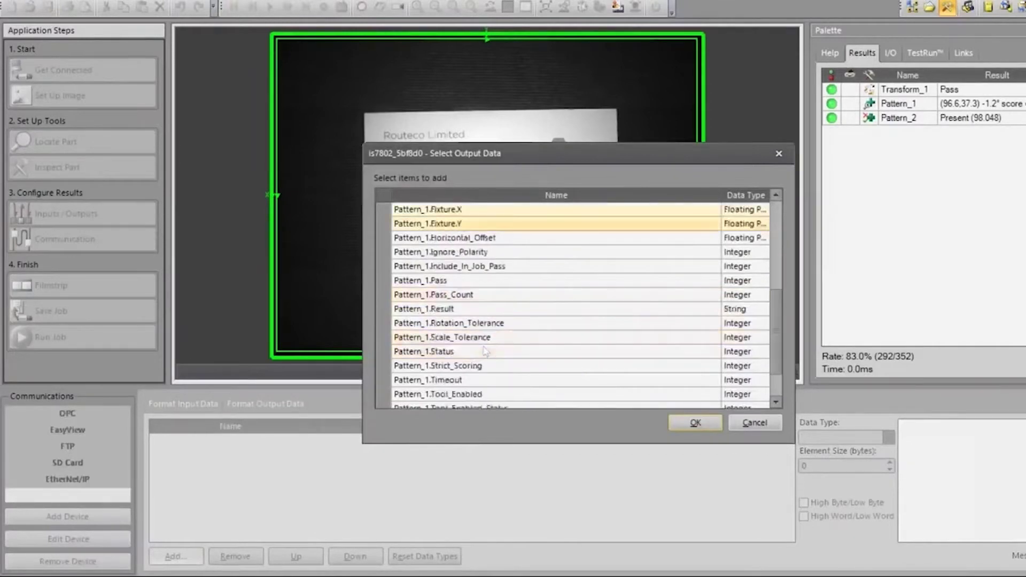
{"action": "left_click", "coordinate": [695, 427]}
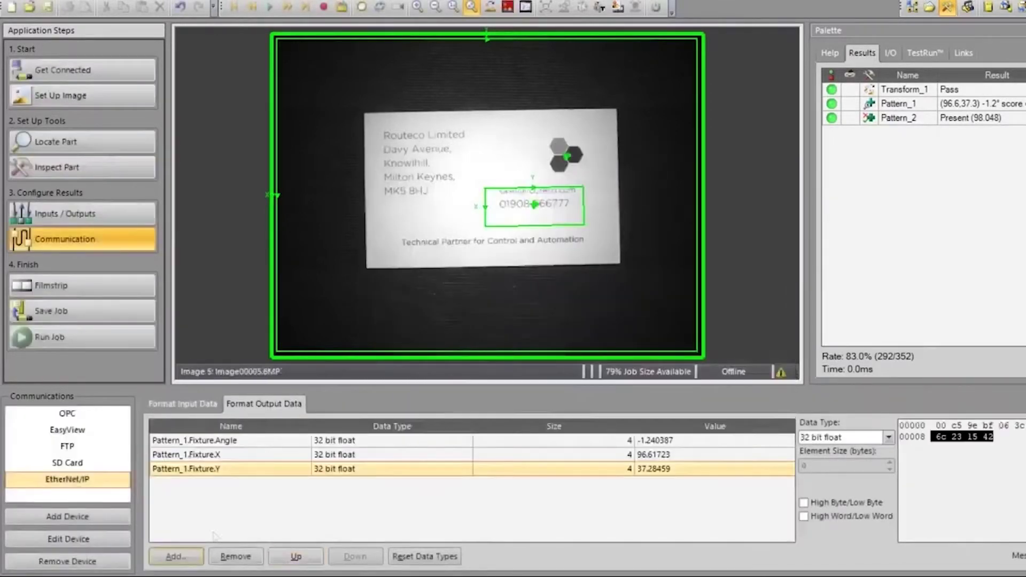
Add the Pattern_2.Result string to the EtherNet/IP output data.
{"action": "key", "text": "Return"}
{"action": "left_click", "coordinate": [383, 266]}
{"action": "scroll", "coordinate": [568, 365], "scroll_direction": "down", "scroll_amount": 4}
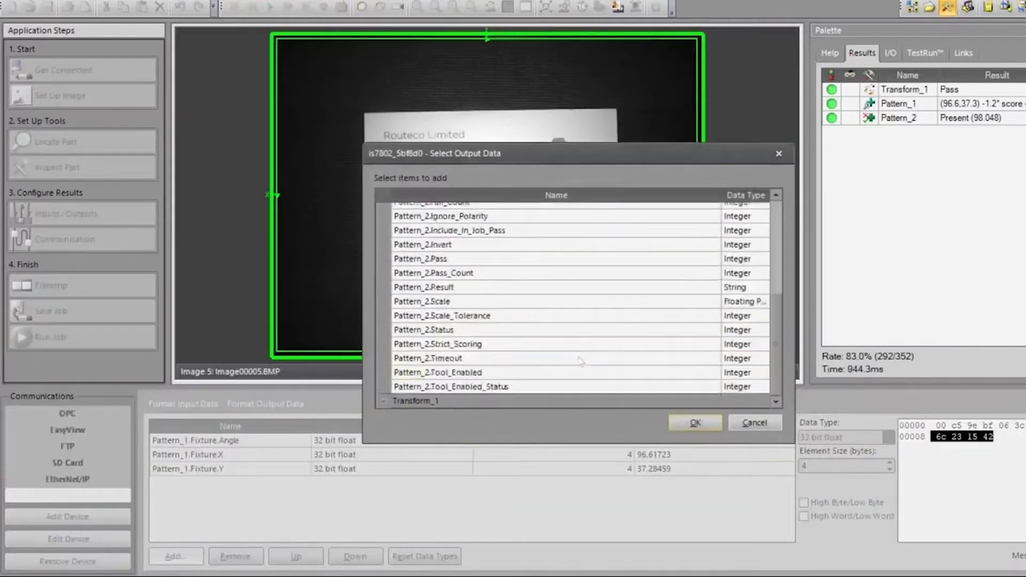
{"action": "left_click", "coordinate": [572, 288]}
{"action": "left_click", "coordinate": [696, 427]}
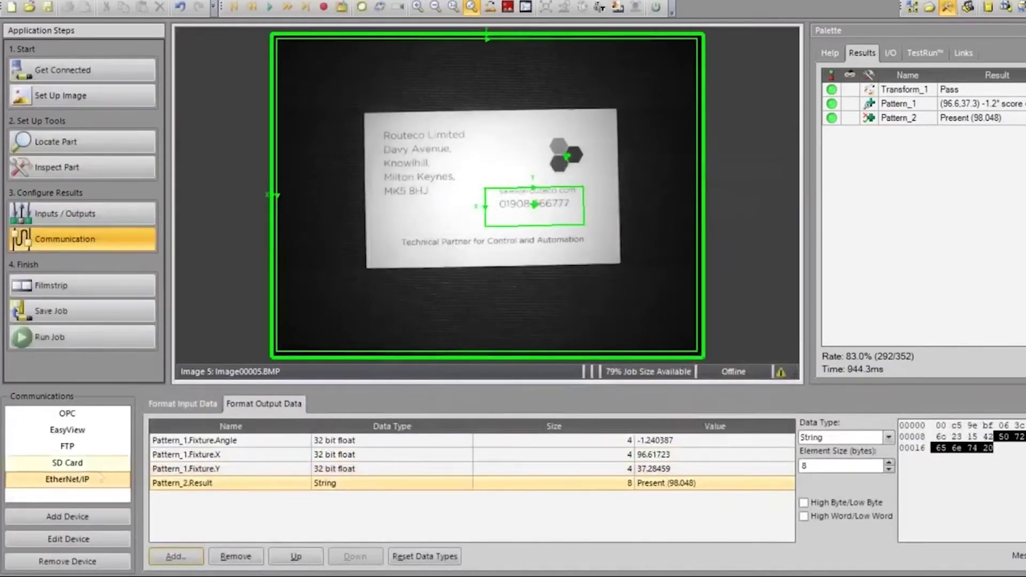
Choose Pattern_1.Fixture.X and Pattern_1.Fixture.Y as EasyView items for the operator display.
{"action": "left_click", "coordinate": [73, 434]}
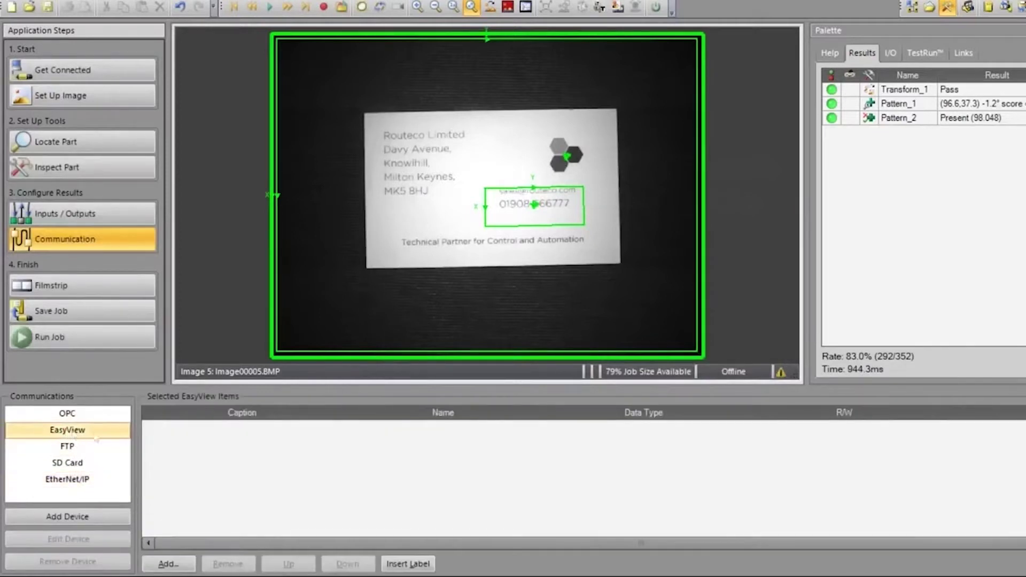
{"action": "left_click", "coordinate": [177, 565]}
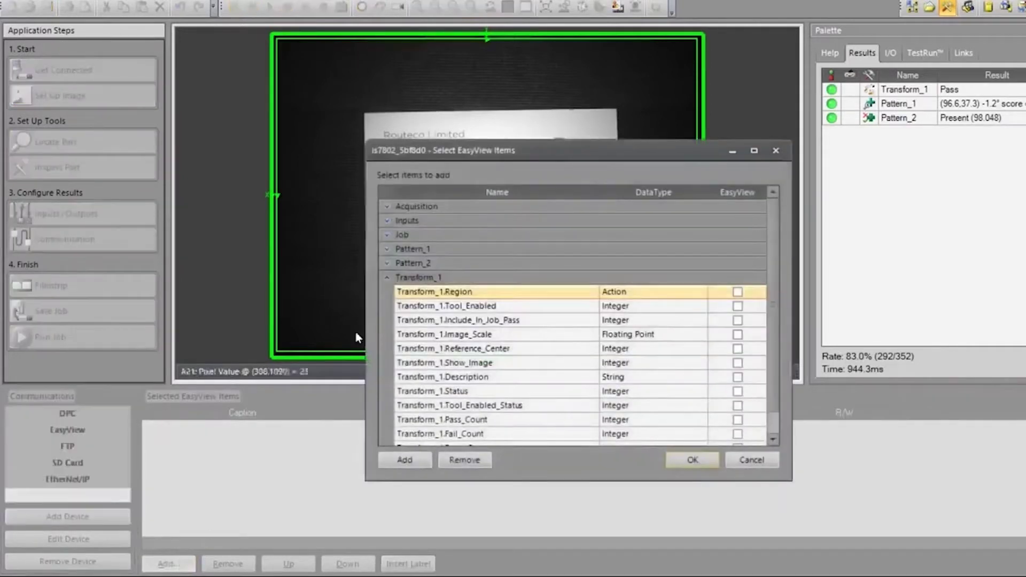
{"action": "left_click", "coordinate": [387, 248]}
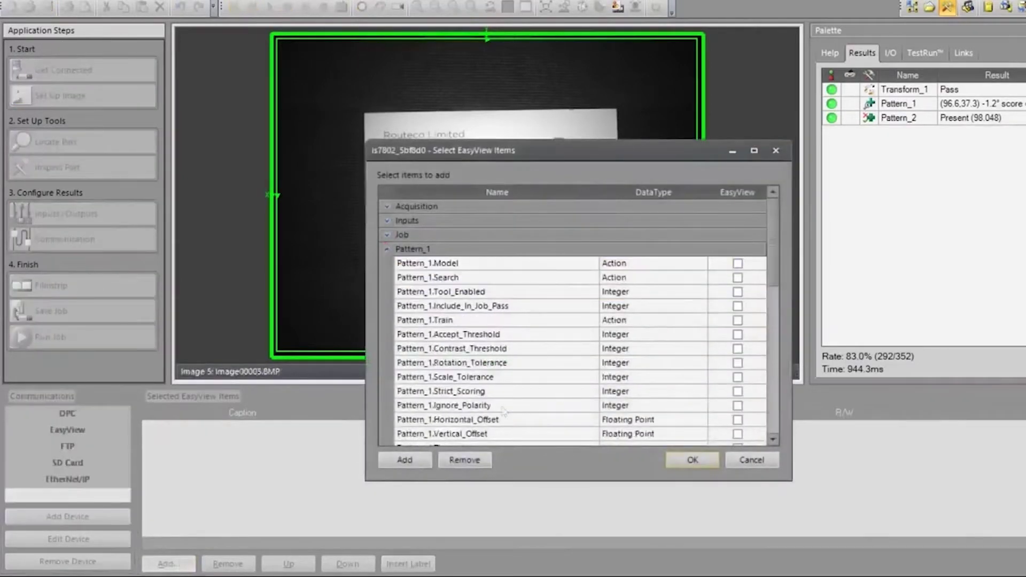
{"action": "scroll", "coordinate": [502, 409], "scroll_direction": "down", "scroll_amount": 2}
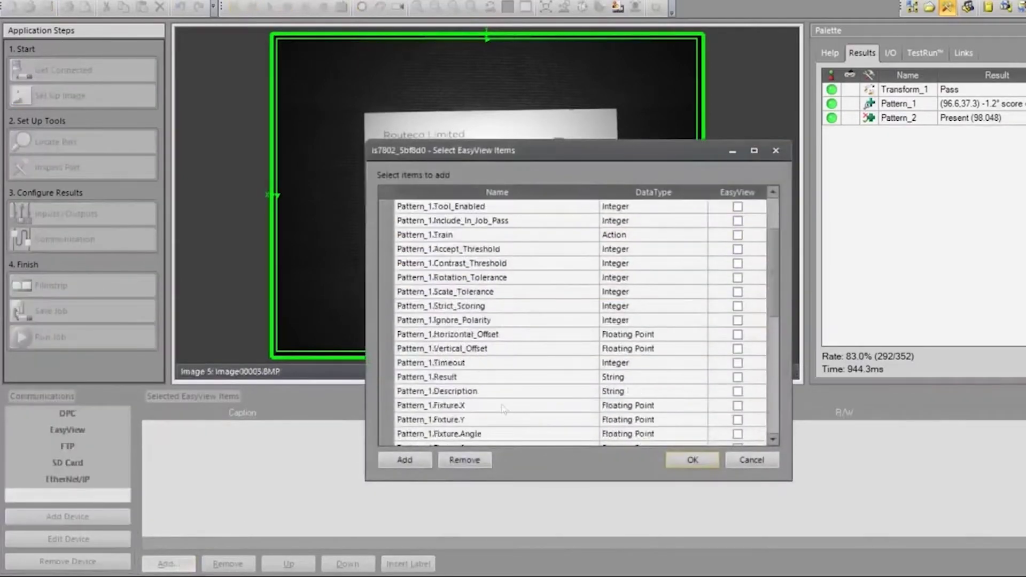
{"action": "left_click", "coordinate": [737, 405]}
{"action": "left_click", "coordinate": [738, 420]}
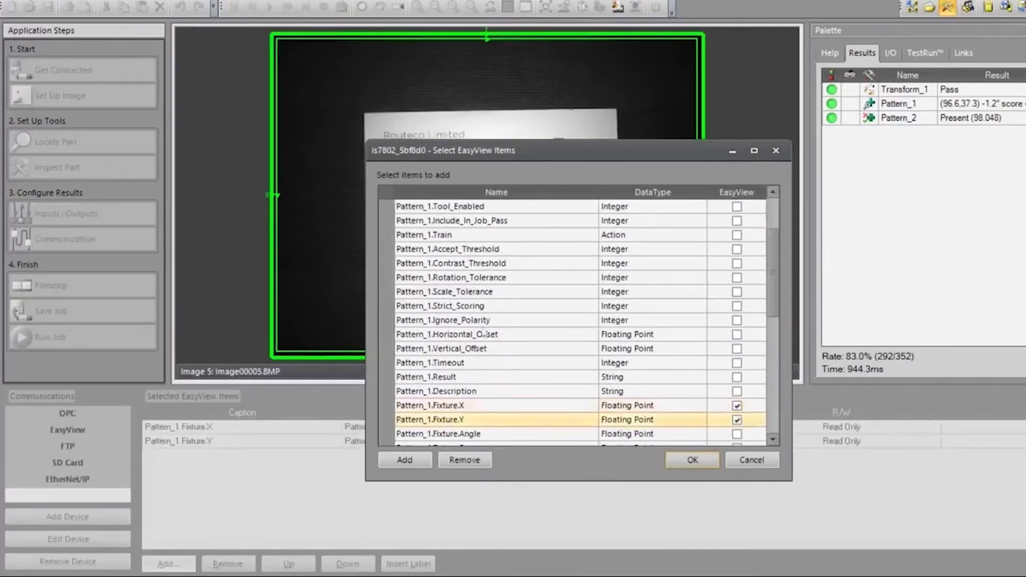
Include Pattern_2.Result in the EasyView items and accept the selection.
{"action": "scroll", "coordinate": [483, 332], "scroll_direction": "down", "scroll_amount": 2}
{"action": "scroll", "coordinate": [484, 332], "scroll_direction": "down", "scroll_amount": 3}
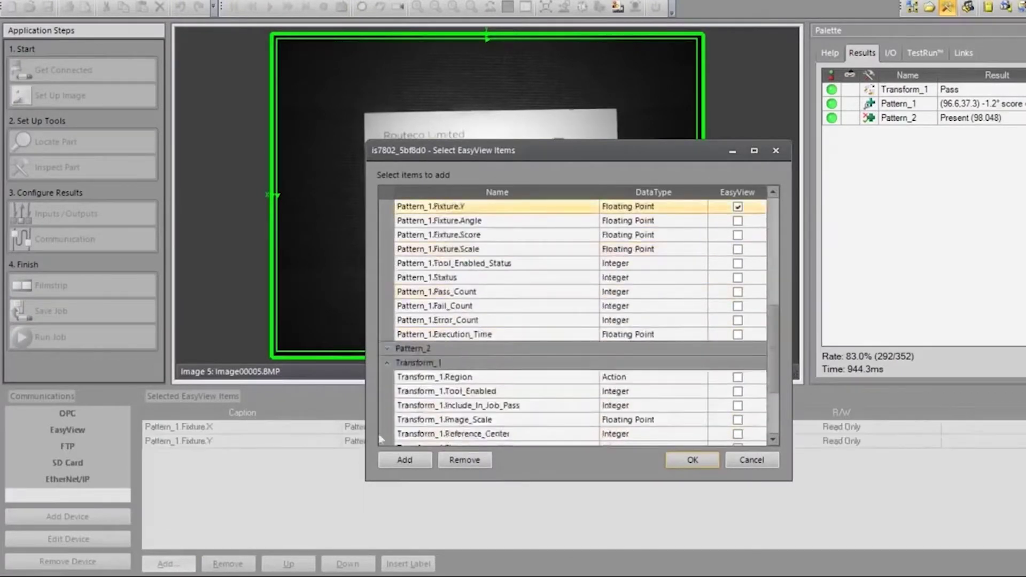
{"action": "scroll", "coordinate": [774, 358], "scroll_direction": "down", "scroll_amount": 2}
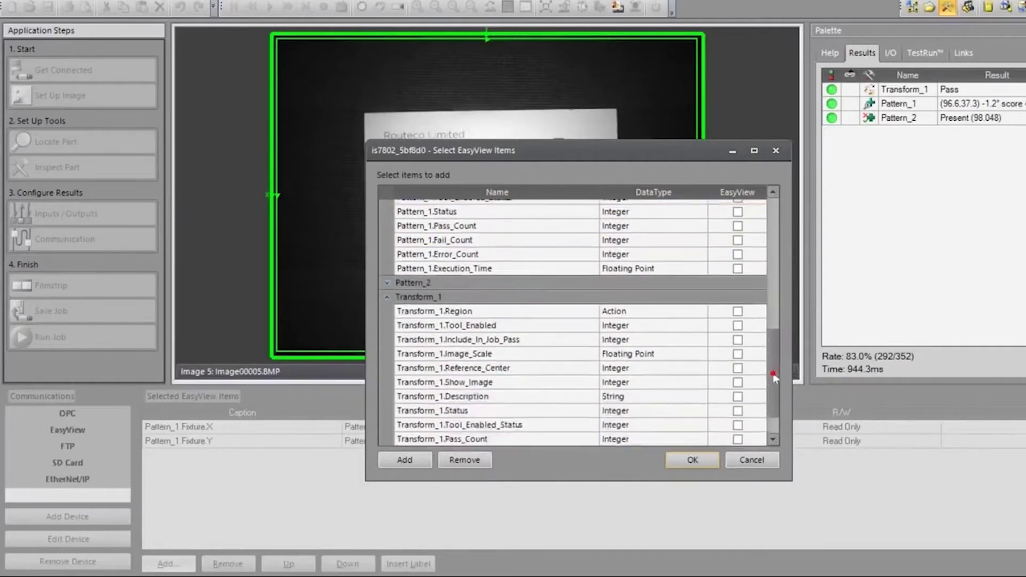
{"action": "left_click", "coordinate": [387, 283]}
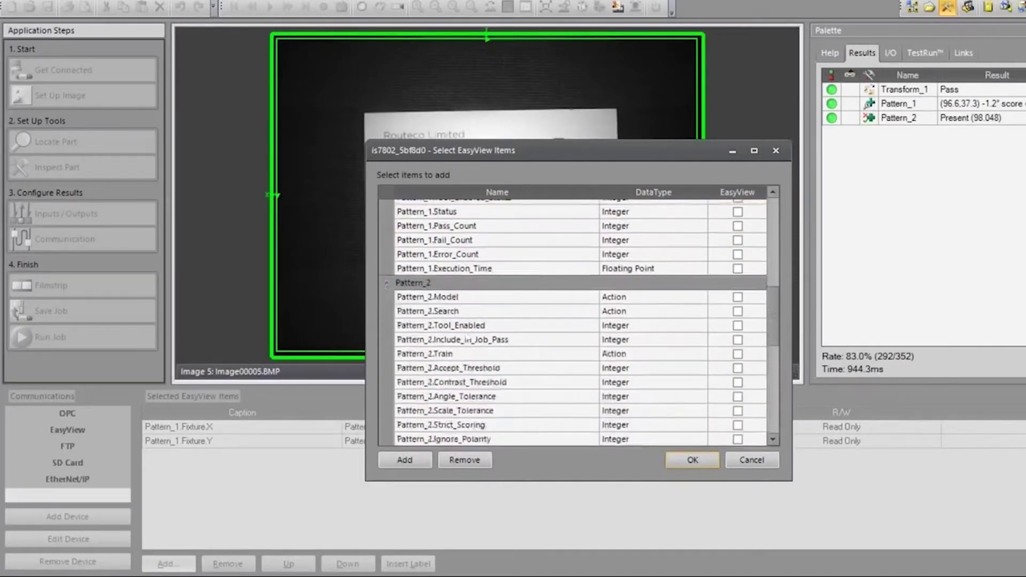
{"action": "scroll", "coordinate": [469, 342], "scroll_direction": "down", "scroll_amount": 2}
{"action": "scroll", "coordinate": [469, 345], "scroll_direction": "down", "scroll_amount": 1}
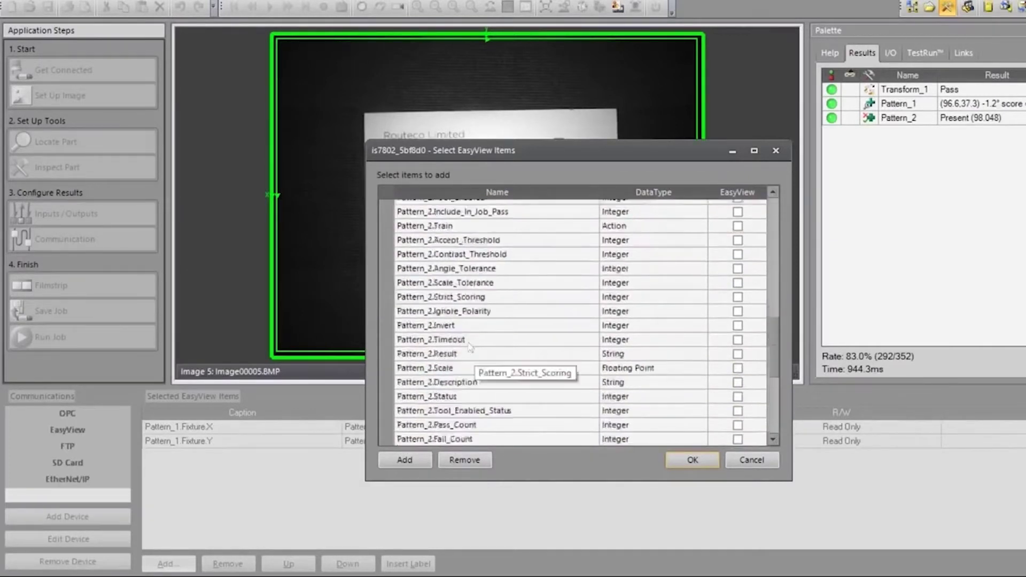
{"action": "left_click", "coordinate": [738, 354]}
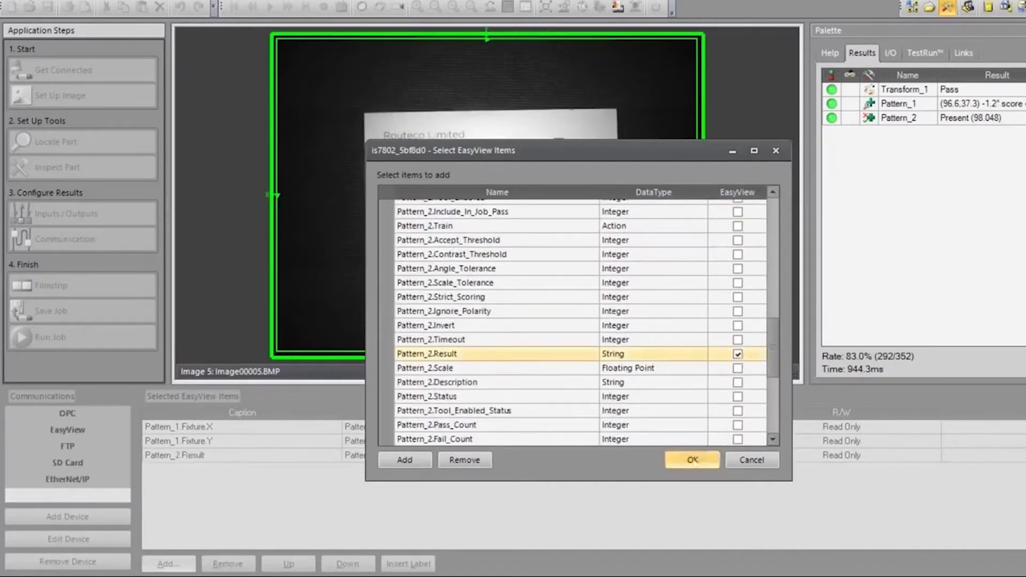
{"action": "left_click", "coordinate": [693, 463]}
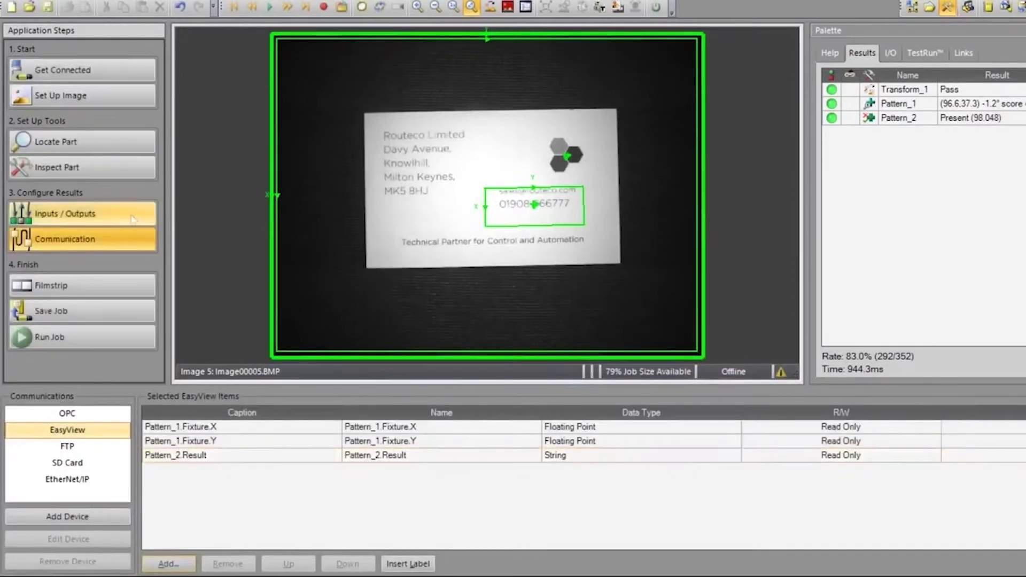
Set the image acquisition trigger to Industrial Ethernet.
{"action": "left_click", "coordinate": [111, 103]}
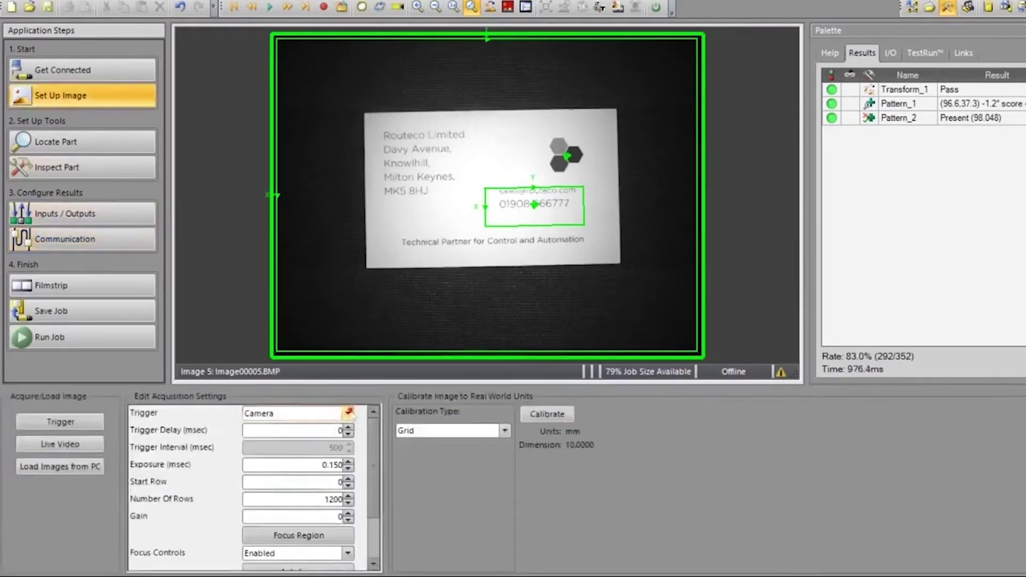
{"action": "left_click", "coordinate": [348, 413]}
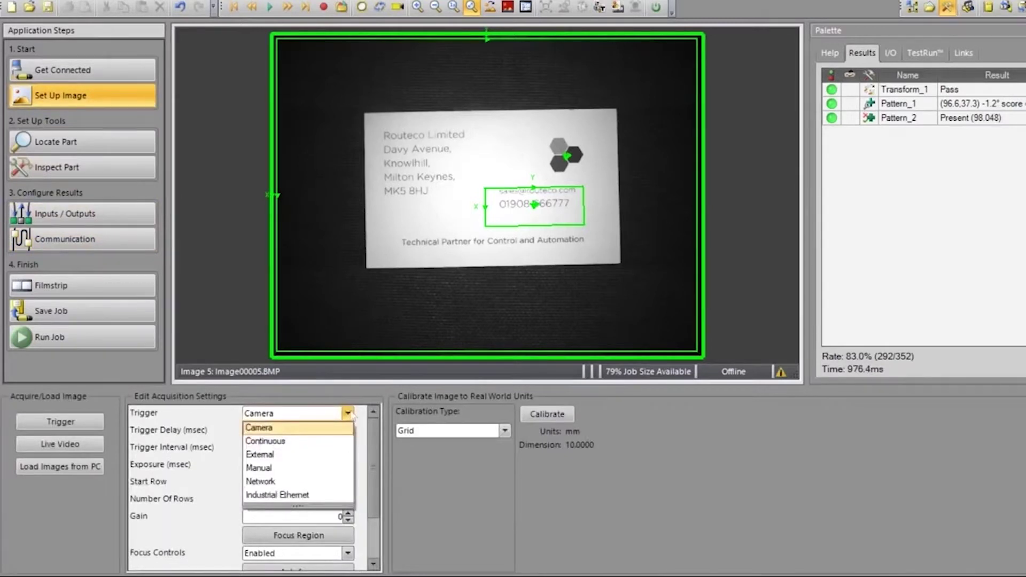
{"action": "left_click", "coordinate": [330, 496]}
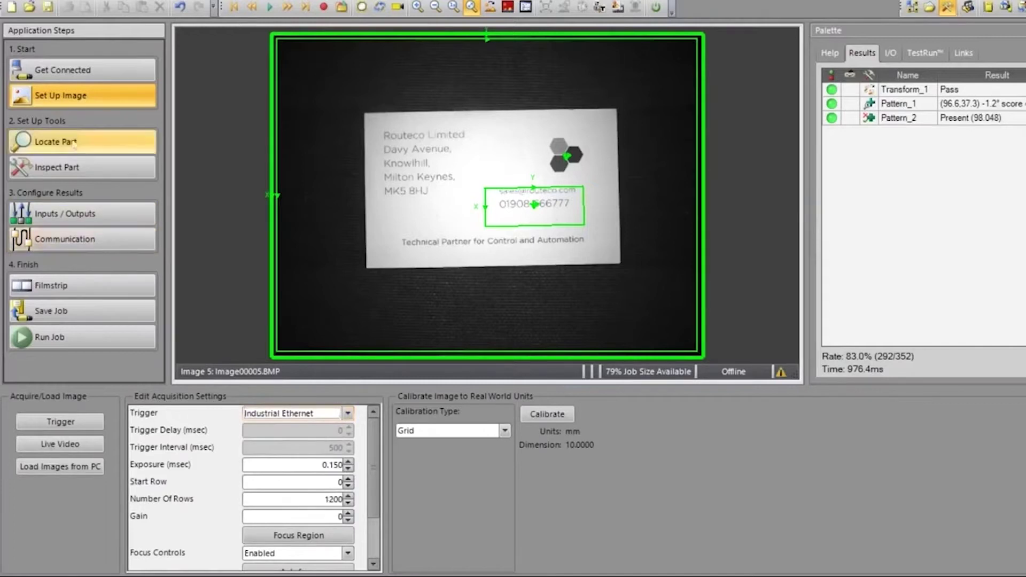
Save the job on the camera as Job_1.job, replacing the existing file, and put the sensor online.
{"action": "key", "text": "alt+f"}
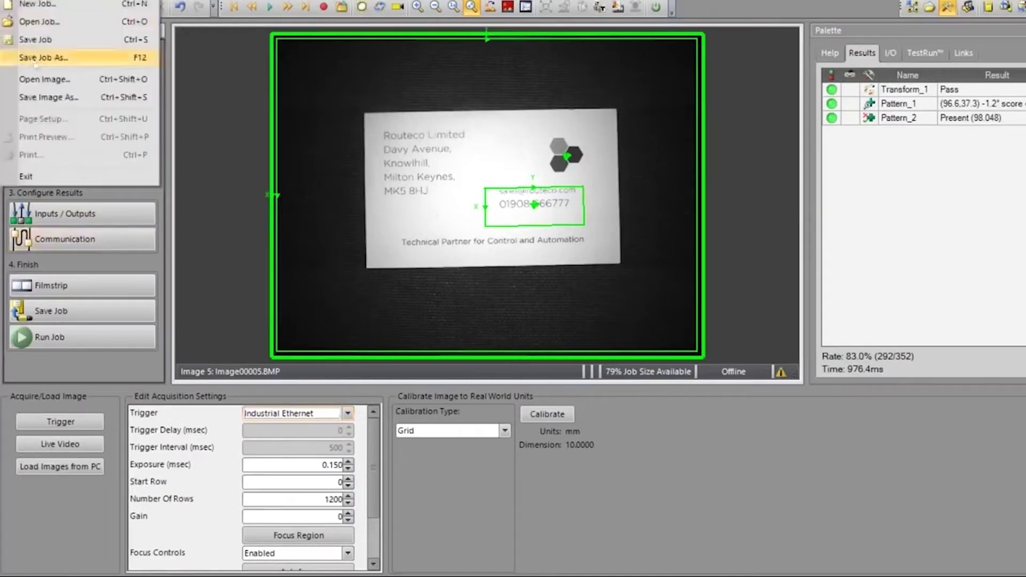
{"action": "key", "text": "Escape"}
{"action": "key", "text": "ctrl+s"}
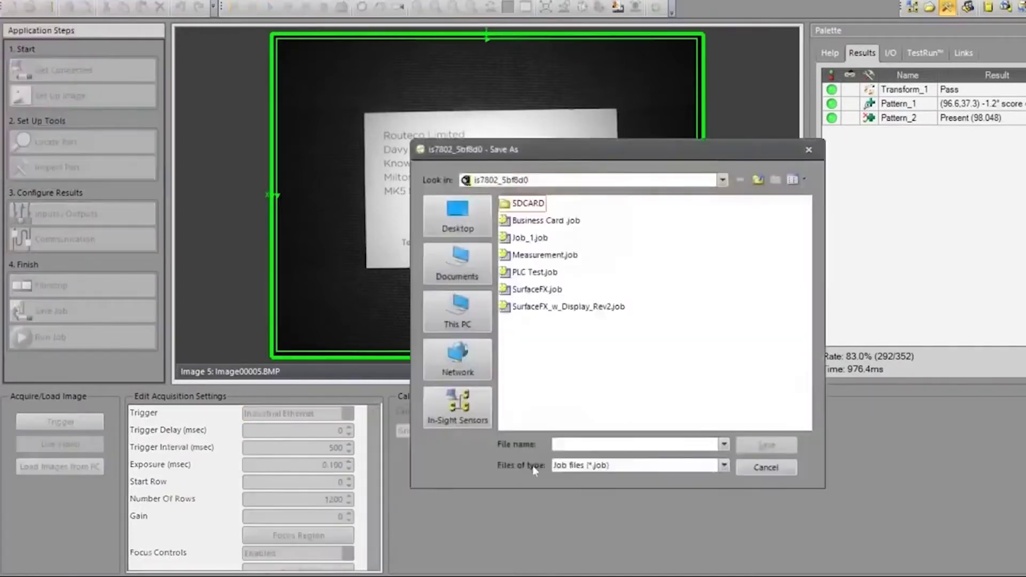
{"action": "left_click", "coordinate": [529, 238]}
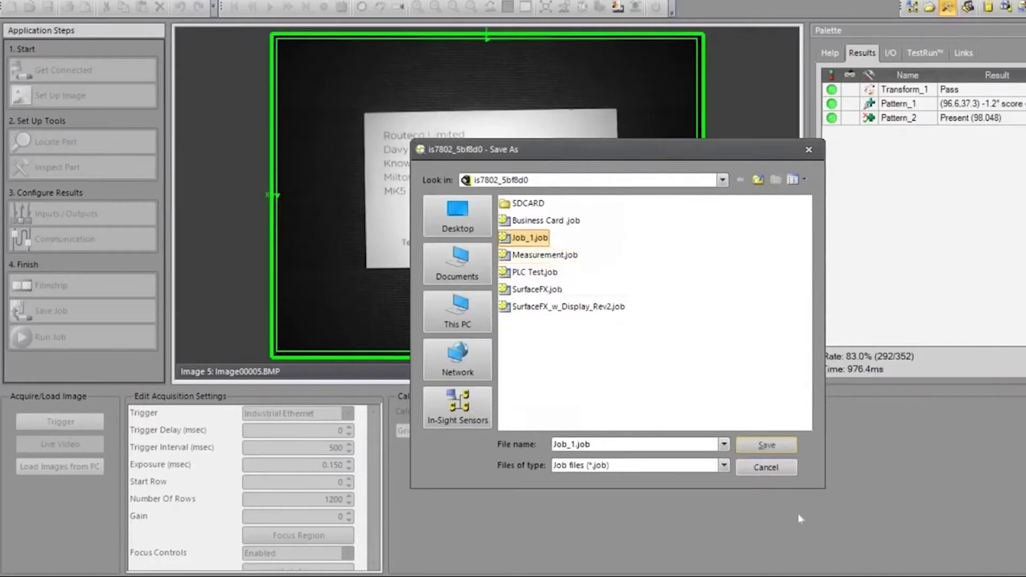
{"action": "left_click", "coordinate": [768, 447]}
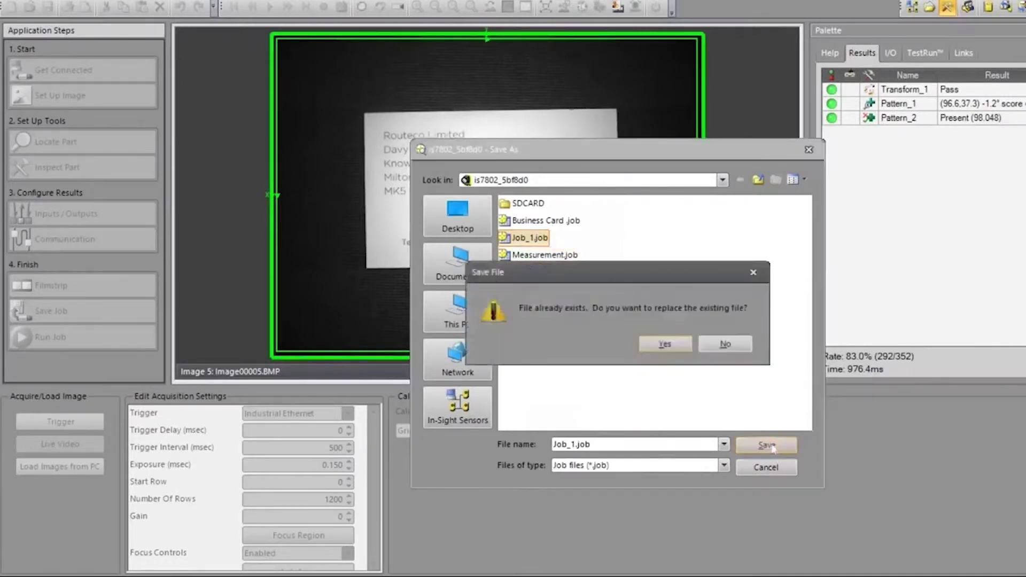
{"action": "left_click", "coordinate": [668, 343]}
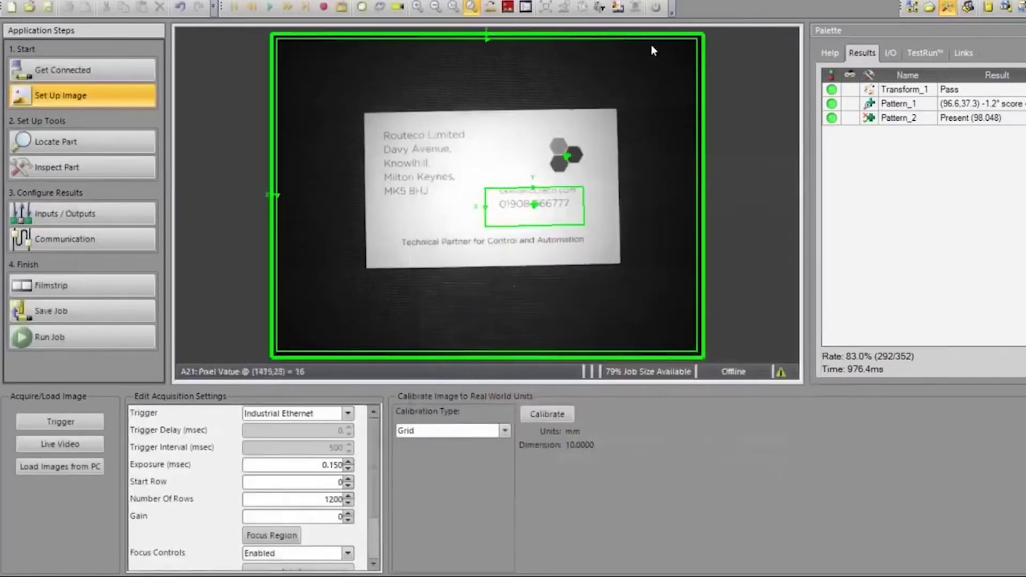
{"action": "left_click", "coordinate": [656, 7]}
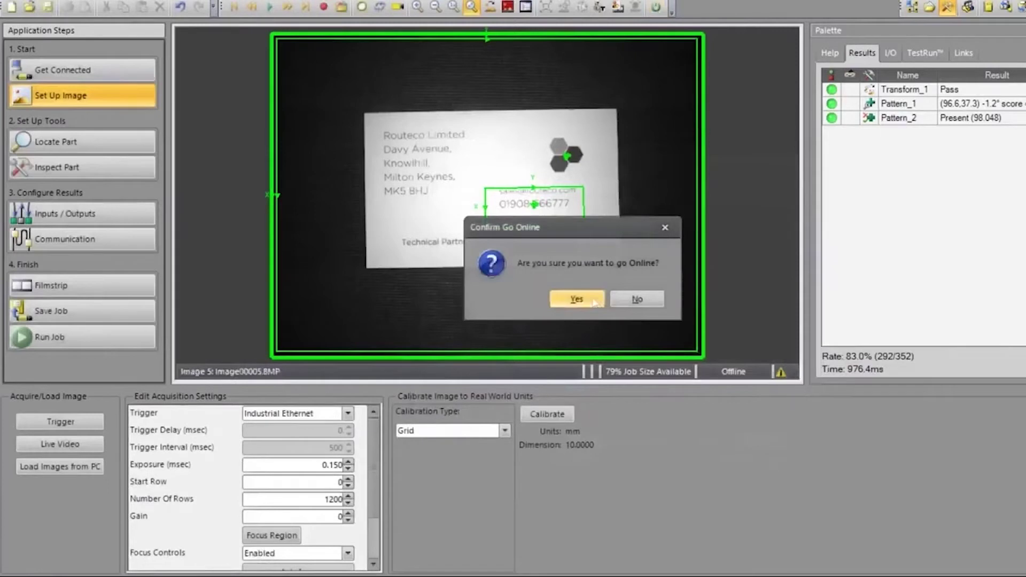
{"action": "left_click", "coordinate": [588, 305]}
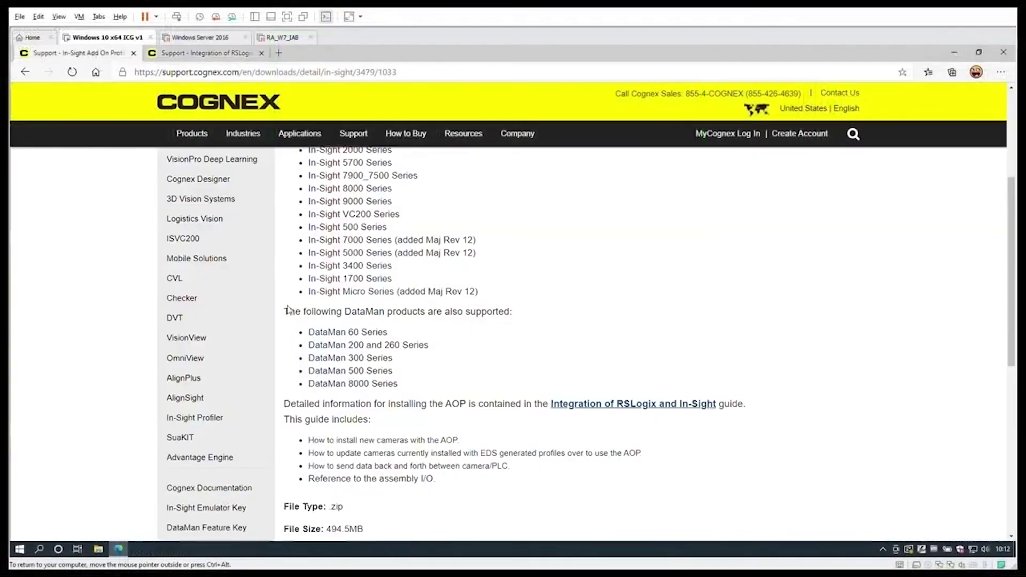
Locate the In-Sight Add On Profile (AOP) version 1.28 download on the Cognex support page, then minimize the browser.
{"action": "scroll", "coordinate": [289, 315], "scroll_direction": "down", "scroll_amount": 4}
{"action": "scroll", "coordinate": [293, 324], "scroll_direction": "down", "scroll_amount": 2}
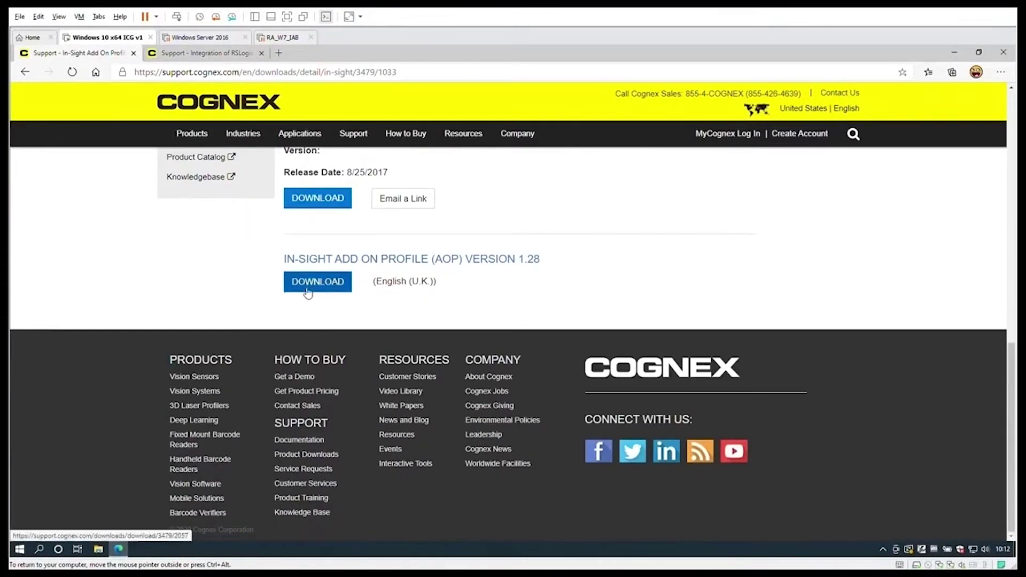
{"action": "left_click", "coordinate": [951, 54]}
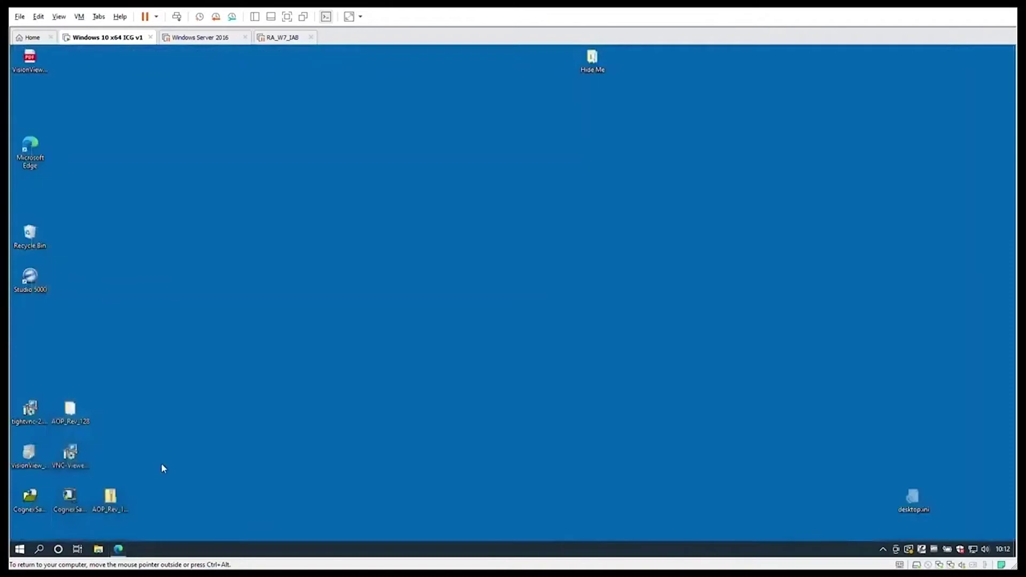
Open the AOP_Rev_128 folder on the desktop and launch MPSetup.exe.
{"action": "double_click", "coordinate": [70, 410]}
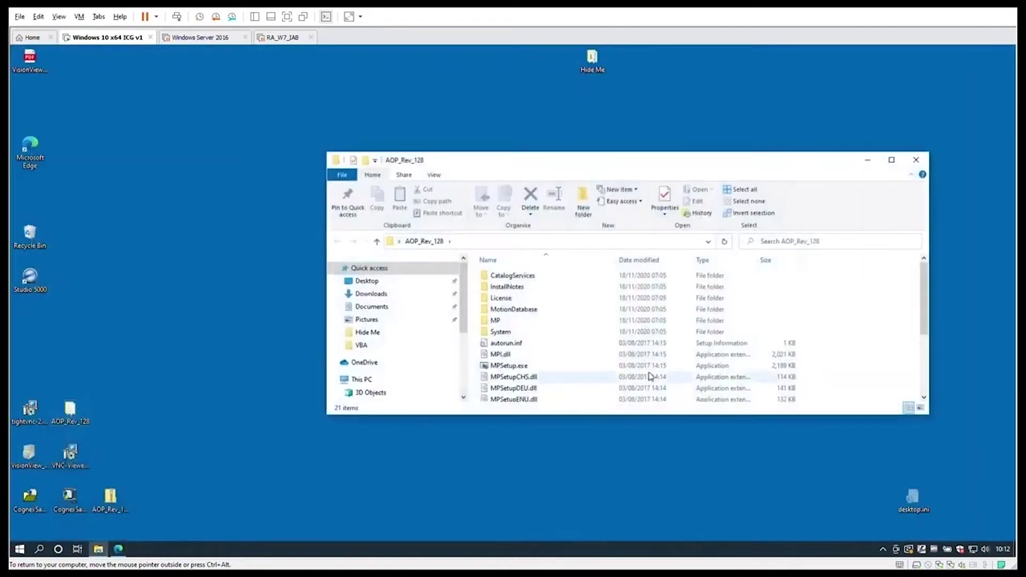
{"action": "left_click", "coordinate": [512, 366]}
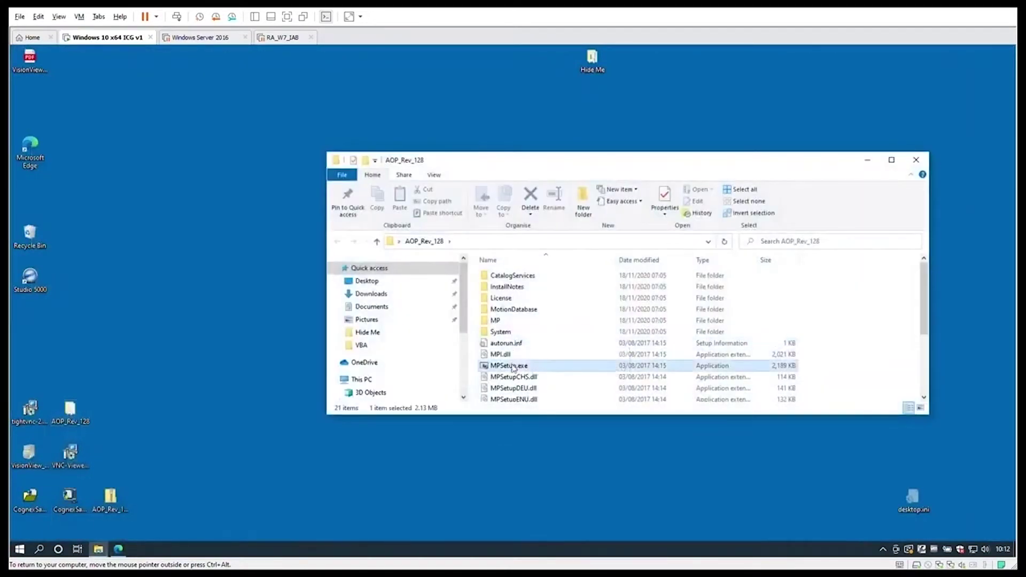
{"action": "double_click", "coordinate": [511, 366]}
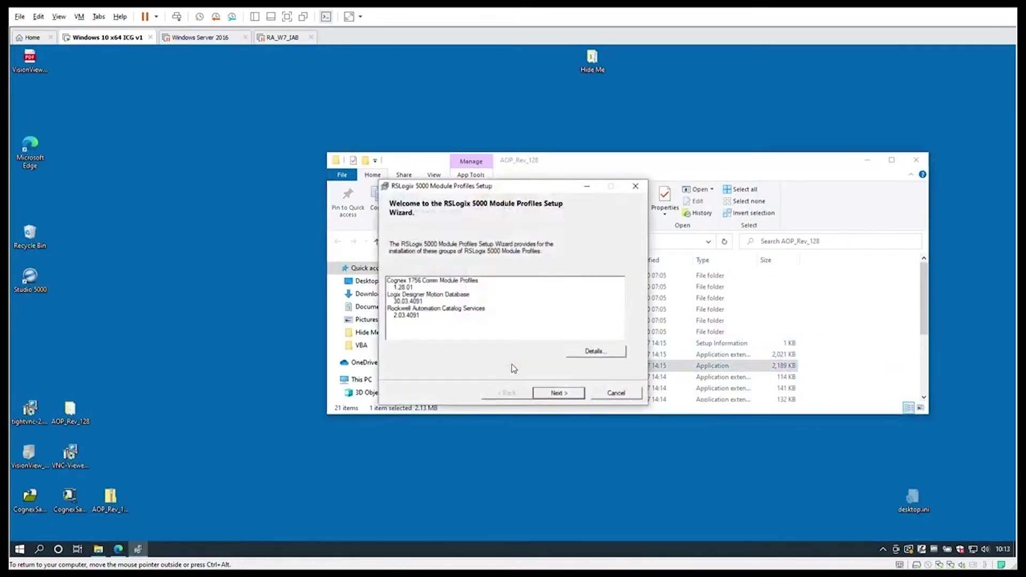
Install the Cognex module profiles with the RSLogix 5000 Module Profiles Setup wizard, continuing without closing RSLinx Classic, and finish the wizard.
{"action": "left_click", "coordinate": [556, 394]}
{"action": "left_click", "coordinate": [492, 348]}
{"action": "left_click", "coordinate": [554, 394]}
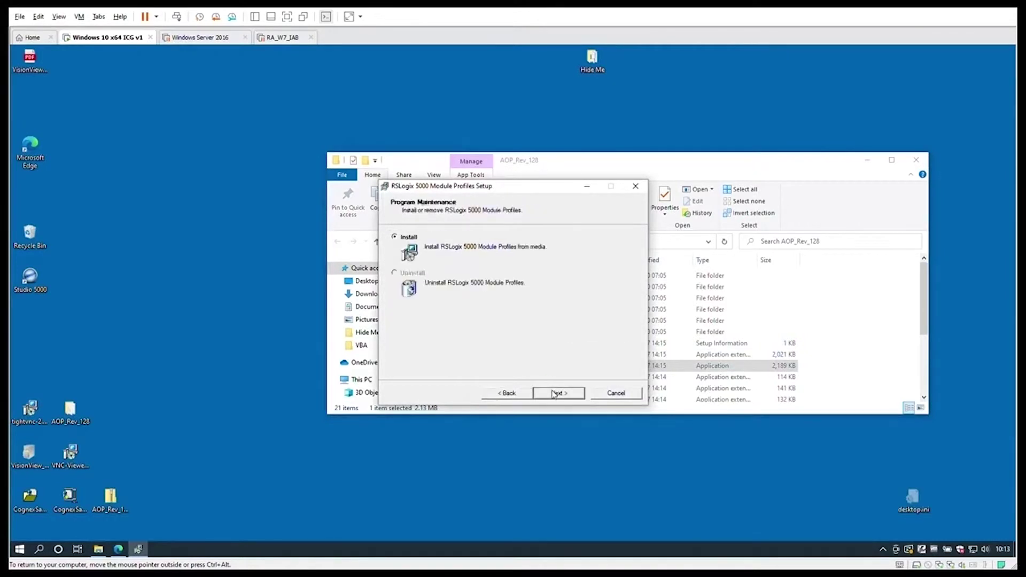
{"action": "left_click", "coordinate": [554, 394]}
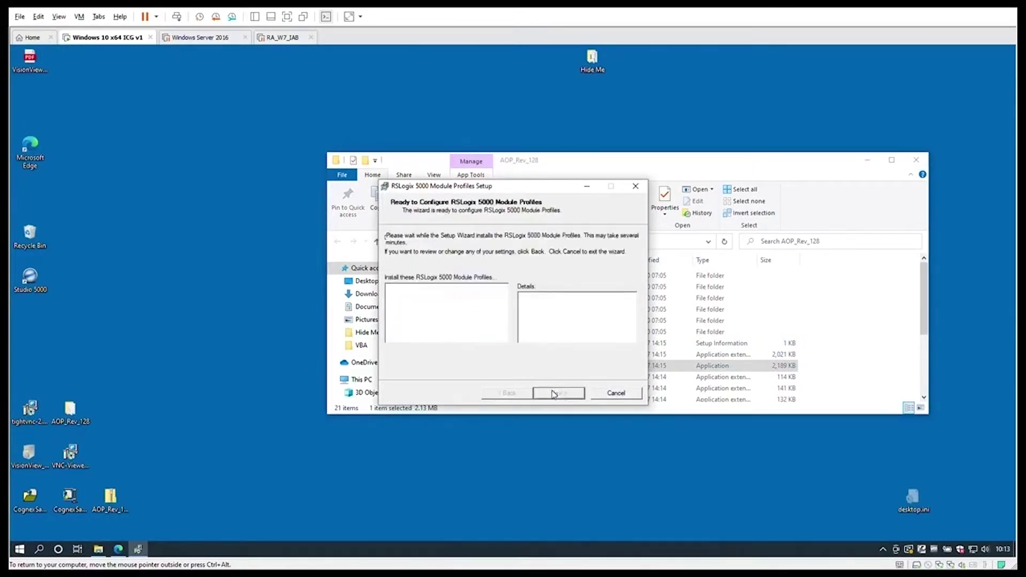
{"action": "left_click", "coordinate": [456, 324]}
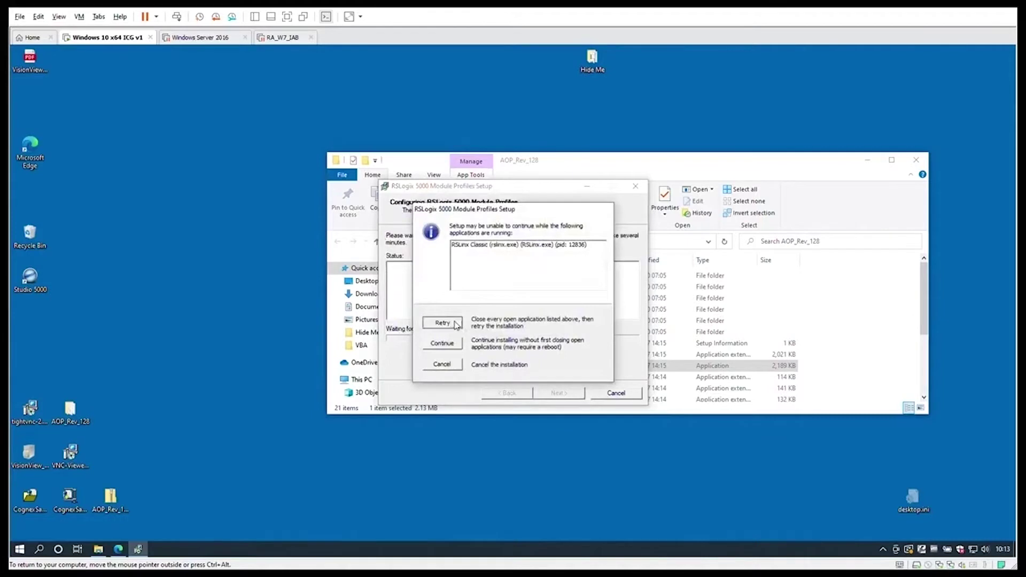
{"action": "left_click", "coordinate": [447, 343]}
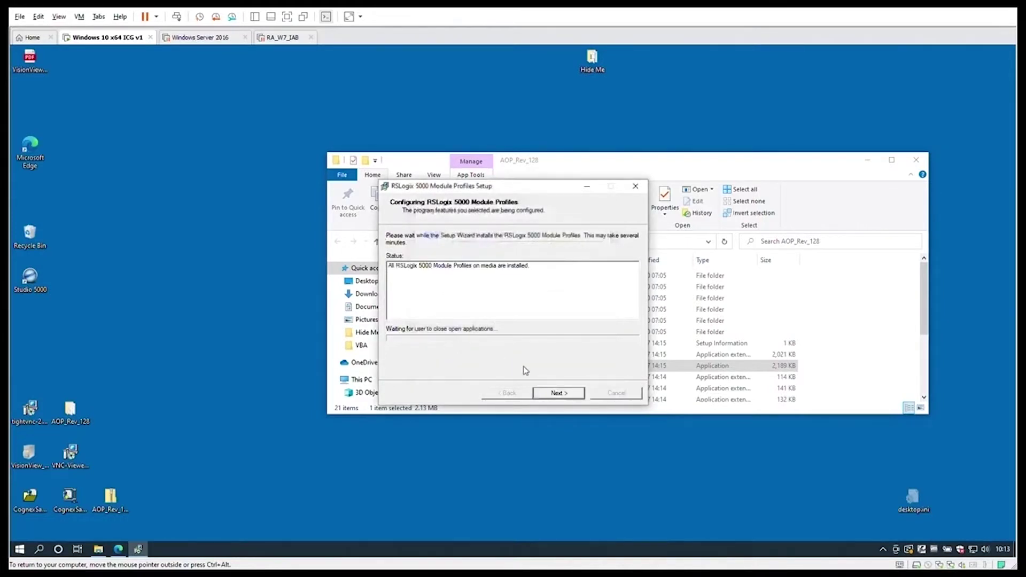
{"action": "left_click", "coordinate": [552, 396]}
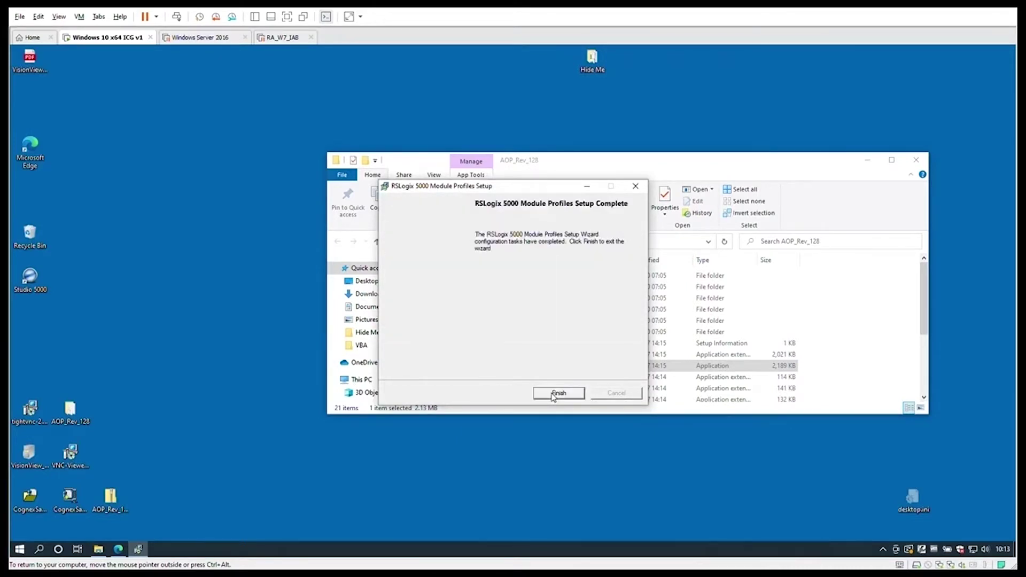
{"action": "left_click", "coordinate": [553, 395]}
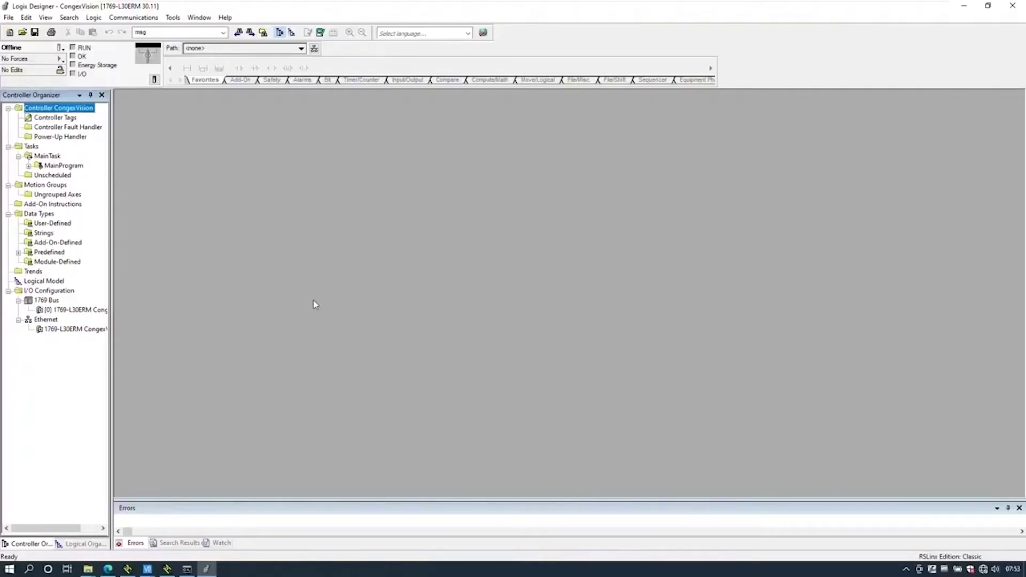
Create a new module on the controller's Ethernet network, filtering by Cognex Corporation and choosing the In-Sight 7900-7500 Series.
{"action": "right_click", "coordinate": [54, 322]}
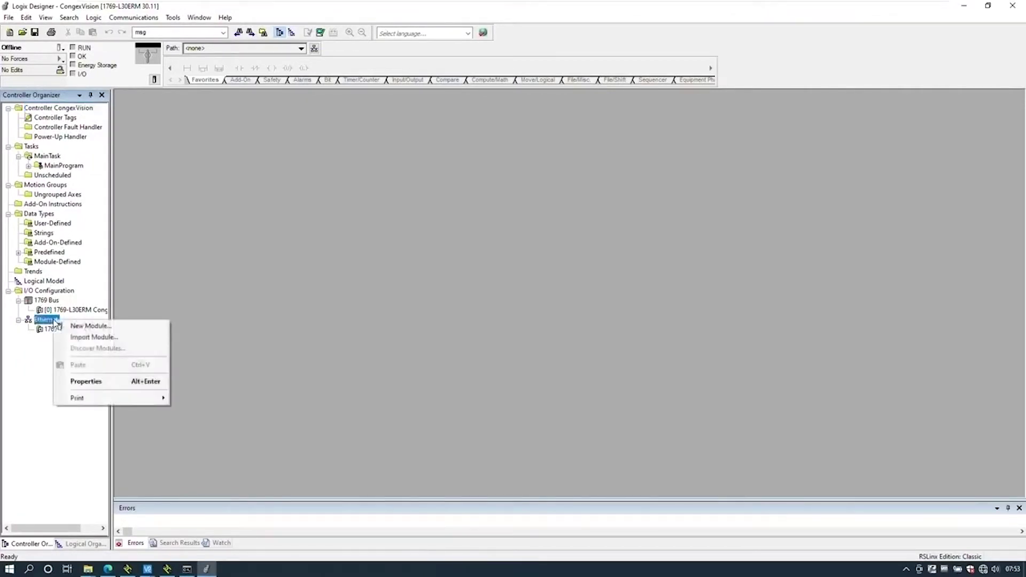
{"action": "left_click", "coordinate": [87, 325]}
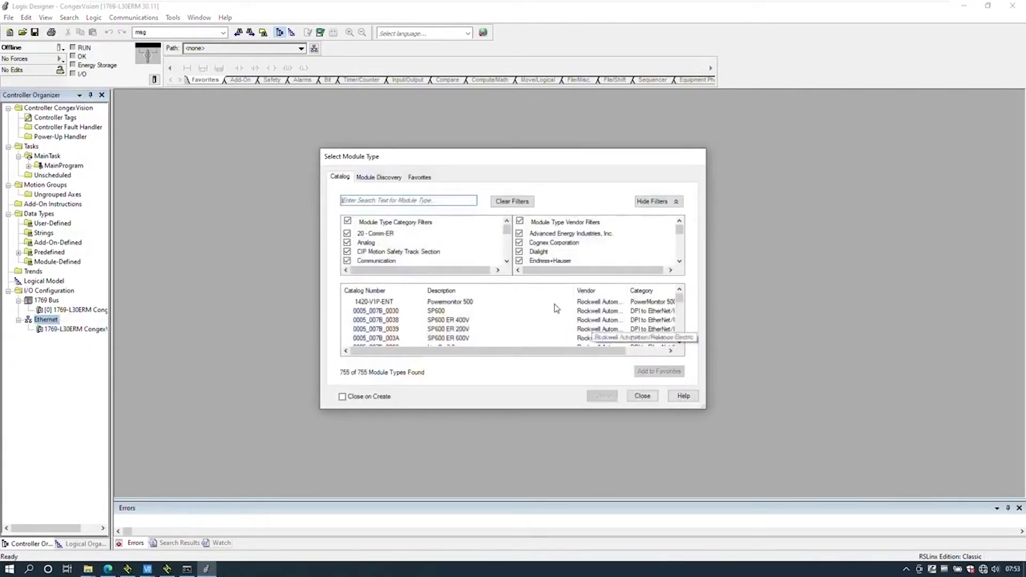
{"action": "left_click", "coordinate": [520, 221]}
{"action": "left_click", "coordinate": [519, 243]}
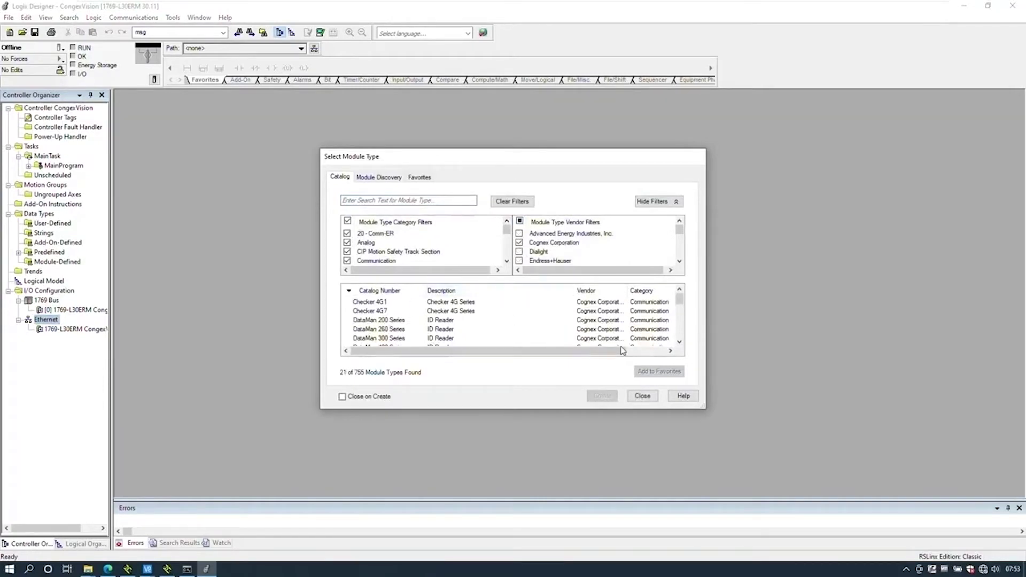
{"action": "scroll", "coordinate": [535, 332], "scroll_direction": "down", "scroll_amount": 3}
{"action": "left_click", "coordinate": [401, 329]}
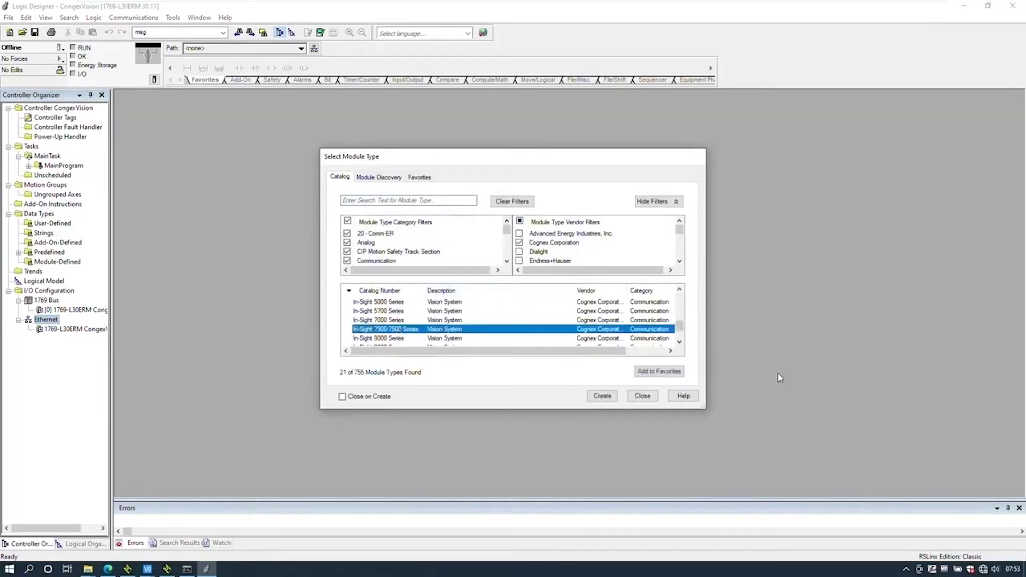
{"action": "left_click", "coordinate": [680, 343]}
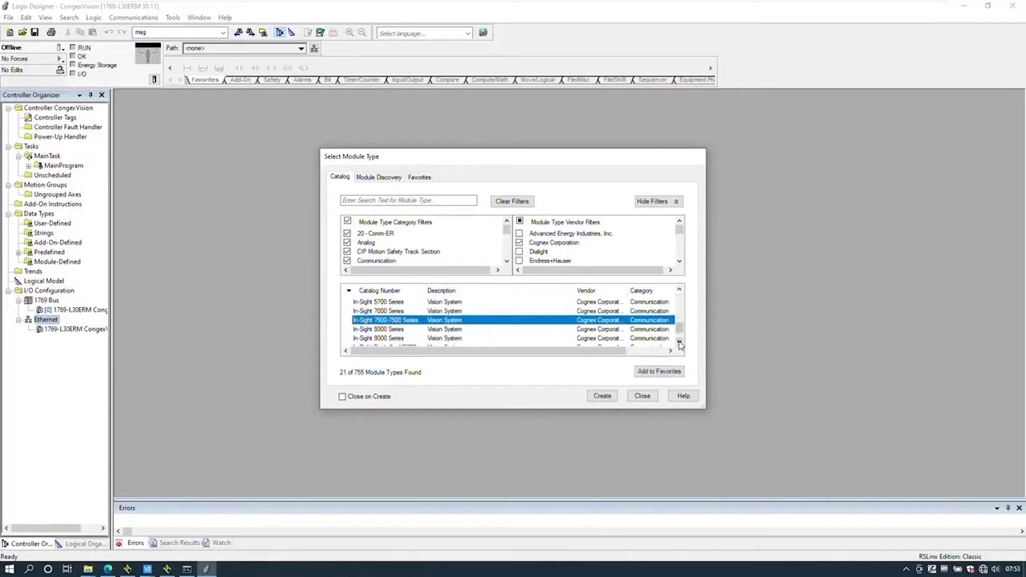
{"action": "left_click", "coordinate": [611, 397]}
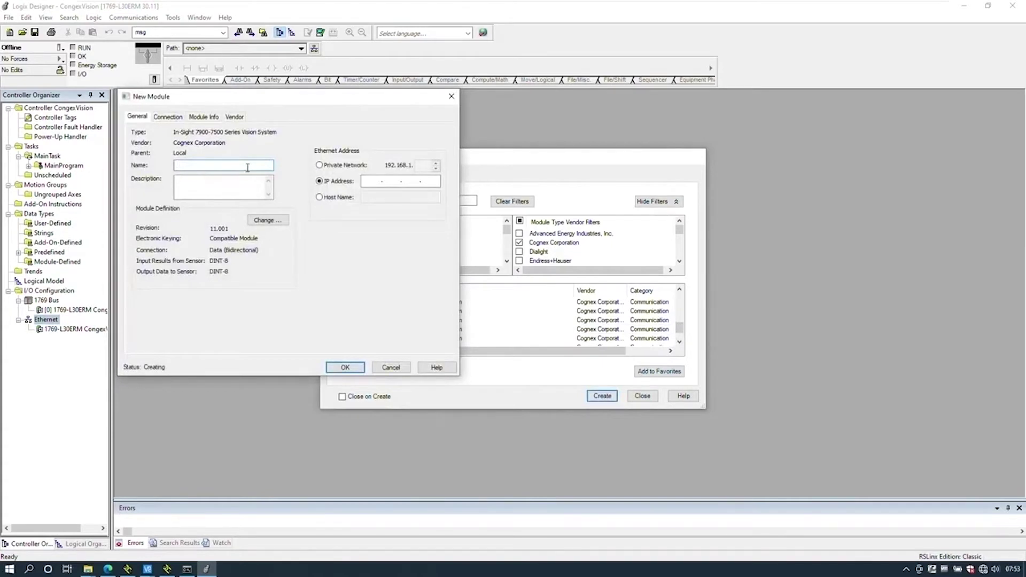
Name the vision module Camera, set its IP address to 172.168.1.30, and add it with the existing module definition.
{"action": "type", "text": "Camera"}
{"action": "type", "text": "172"}
{"action": "type", "text": "1681.30"}
{"action": "left_click", "coordinate": [261, 219]}
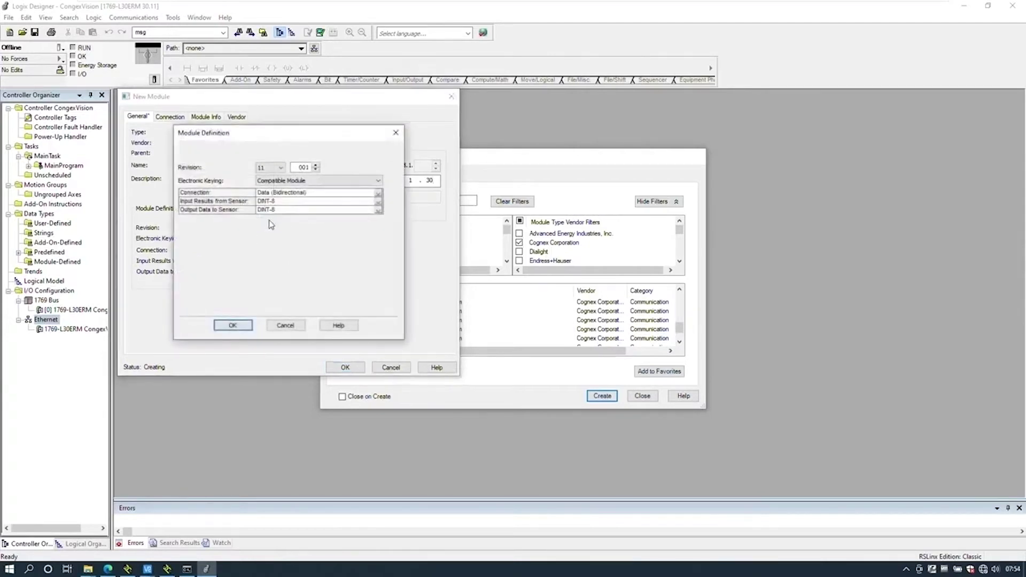
{"action": "left_click", "coordinate": [243, 332]}
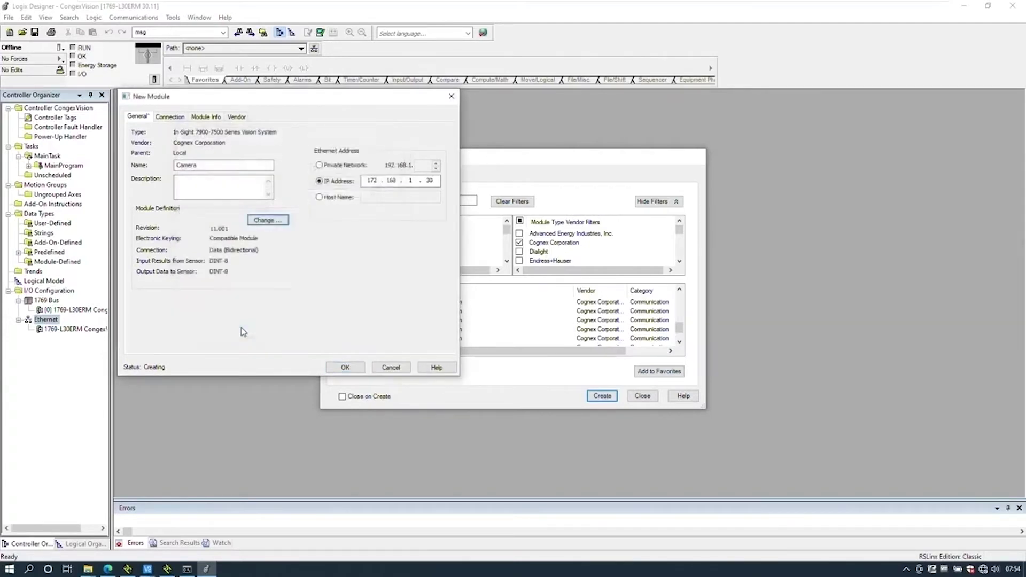
{"action": "left_click", "coordinate": [337, 368]}
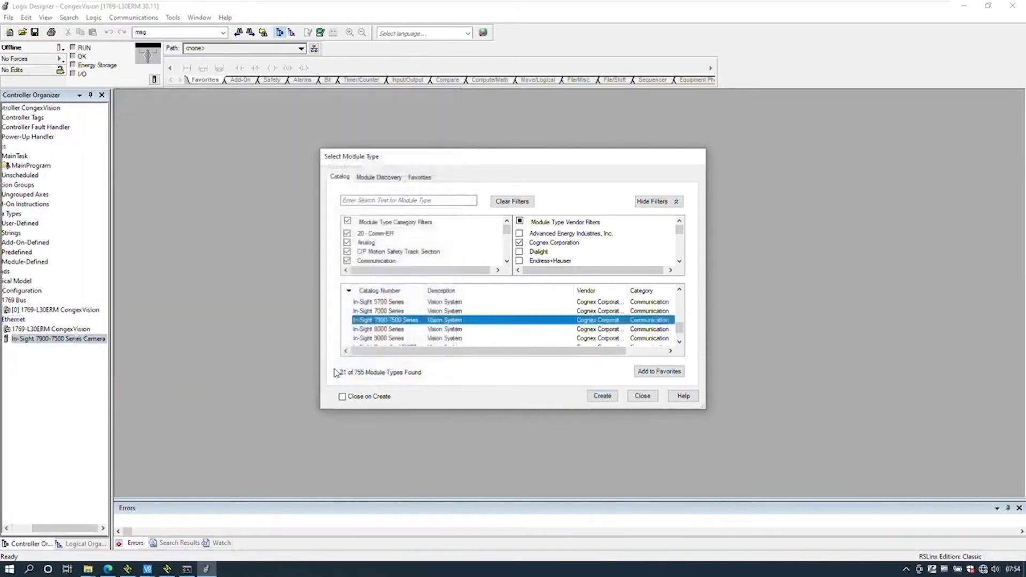
{"action": "left_click", "coordinate": [643, 395]}
Download the project to the 1769-L30ERM controller at 172.168.1.10 under AB_ETHIP-1 and switch it to Remote Run.
{"action": "left_click", "coordinate": [61, 47]}
{"action": "left_click", "coordinate": [128, 17]}
{"action": "left_click", "coordinate": [133, 29]}
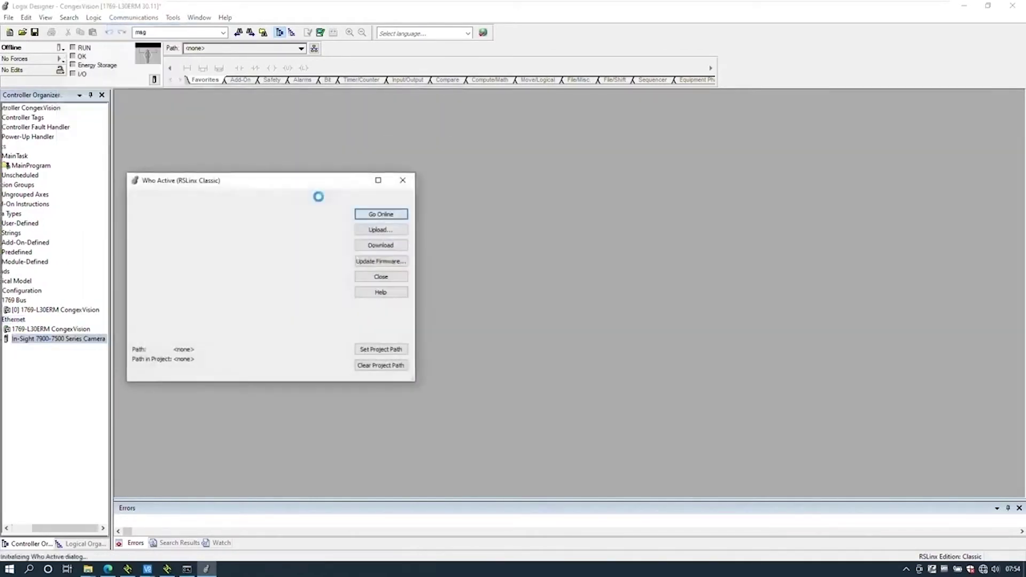
{"action": "left_click", "coordinate": [150, 243]}
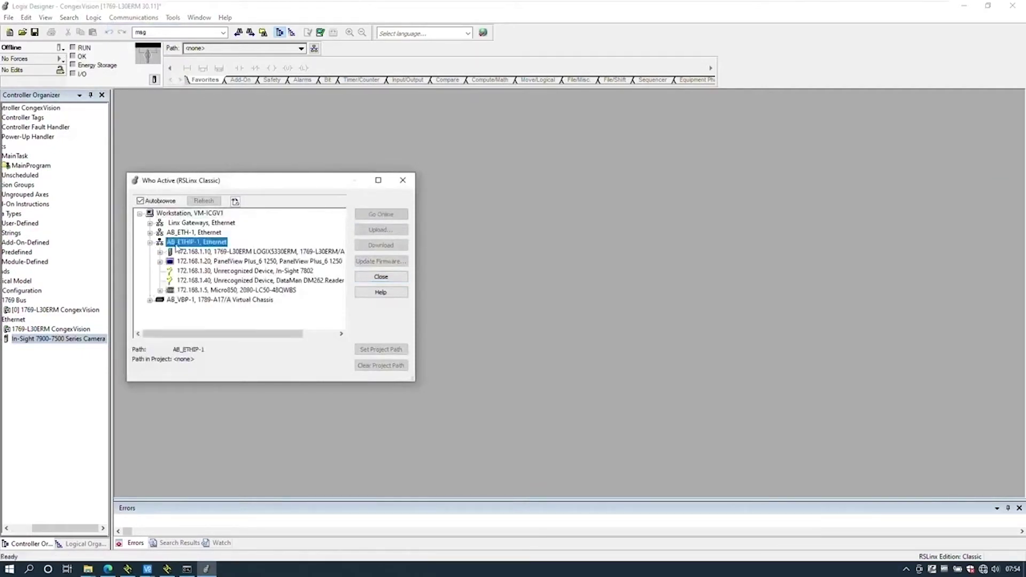
{"action": "left_click", "coordinate": [186, 251]}
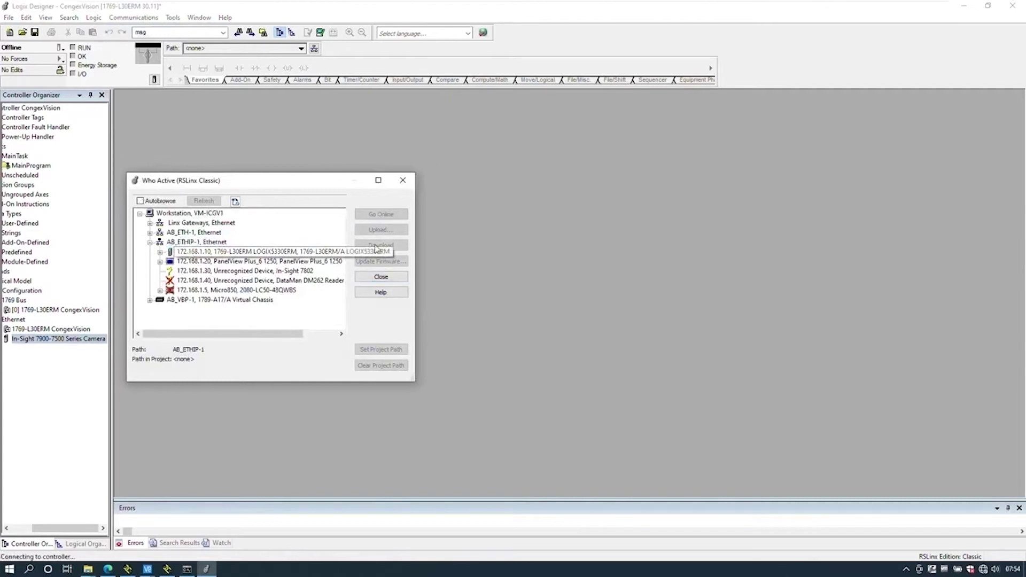
{"action": "left_click", "coordinate": [395, 249]}
{"action": "left_click", "coordinate": [231, 390]}
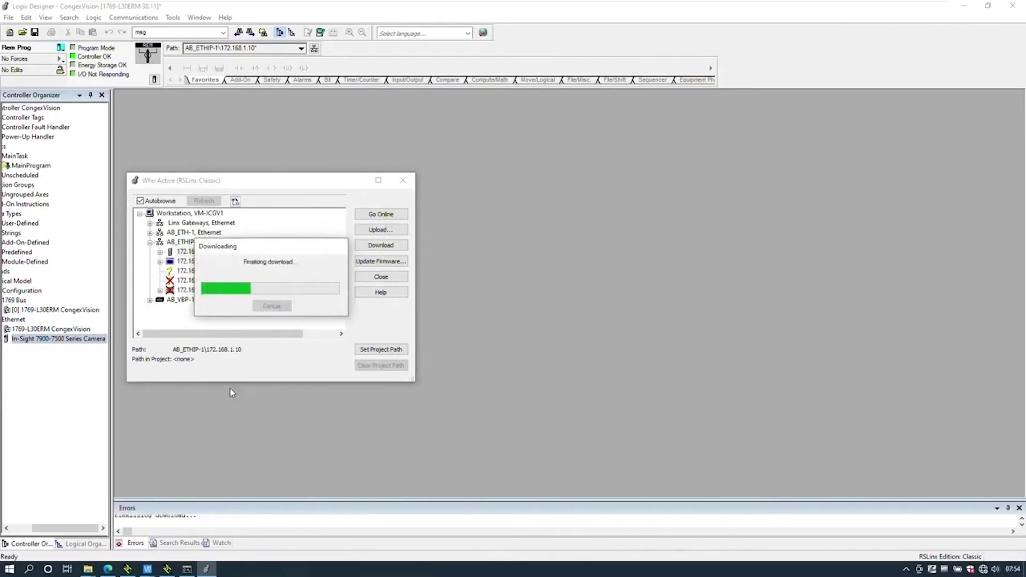
{"action": "left_click", "coordinate": [301, 306]}
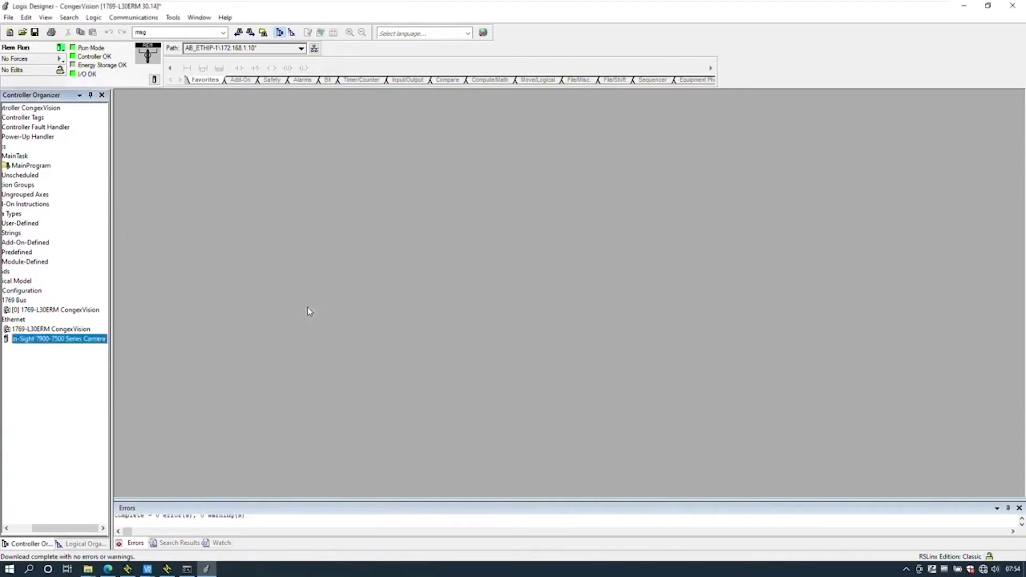
Open the controller tags and examine the Camera:I status and Camera:O control members.
{"action": "left_click_drag", "start_coordinate": [57, 530], "coordinate": [36, 531]}
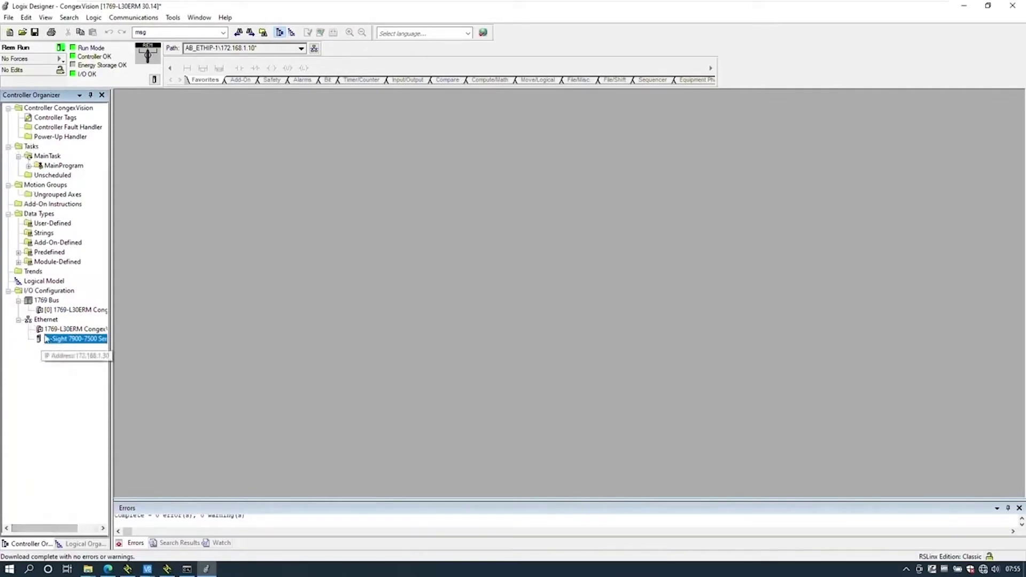
{"action": "double_click", "coordinate": [47, 118]}
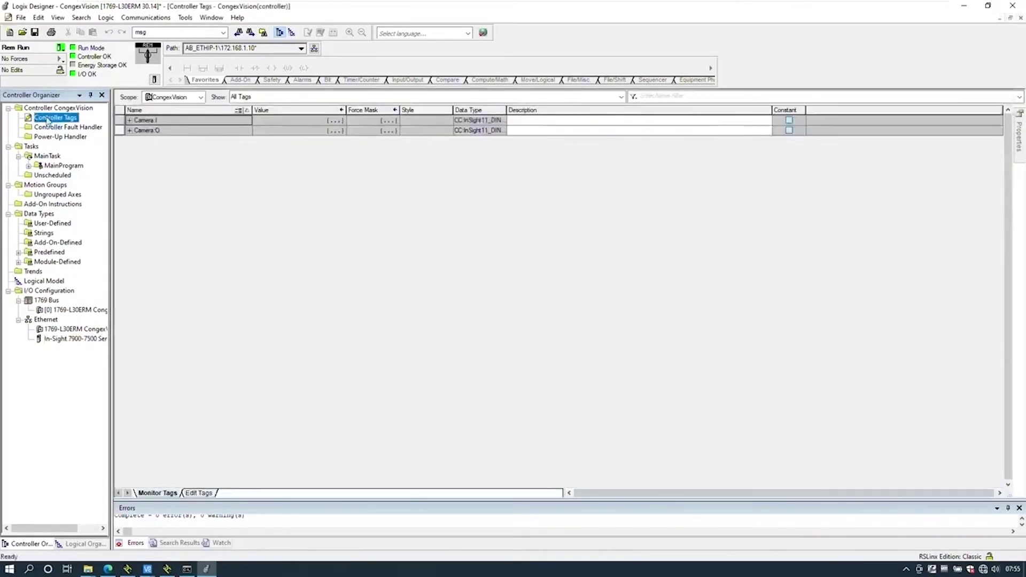
{"action": "left_click", "coordinate": [130, 130]}
{"action": "left_click", "coordinate": [130, 120]}
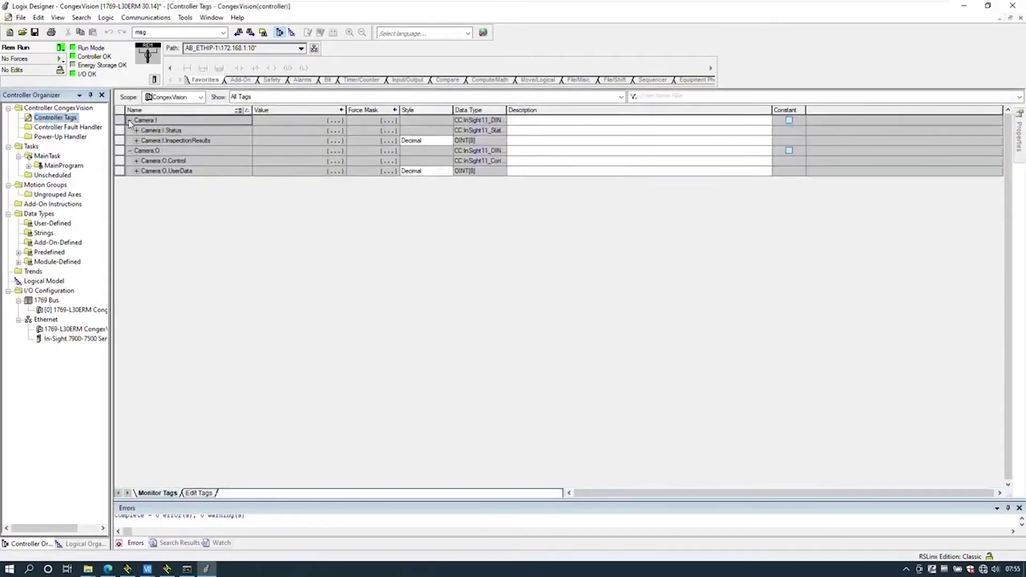
{"action": "left_click", "coordinate": [137, 161]}
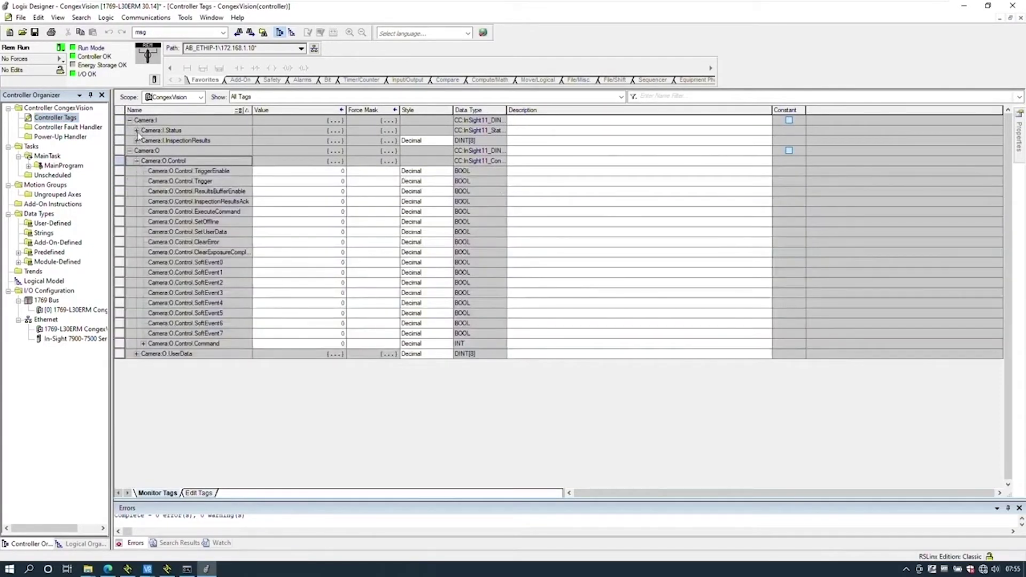
{"action": "left_click", "coordinate": [136, 131]}
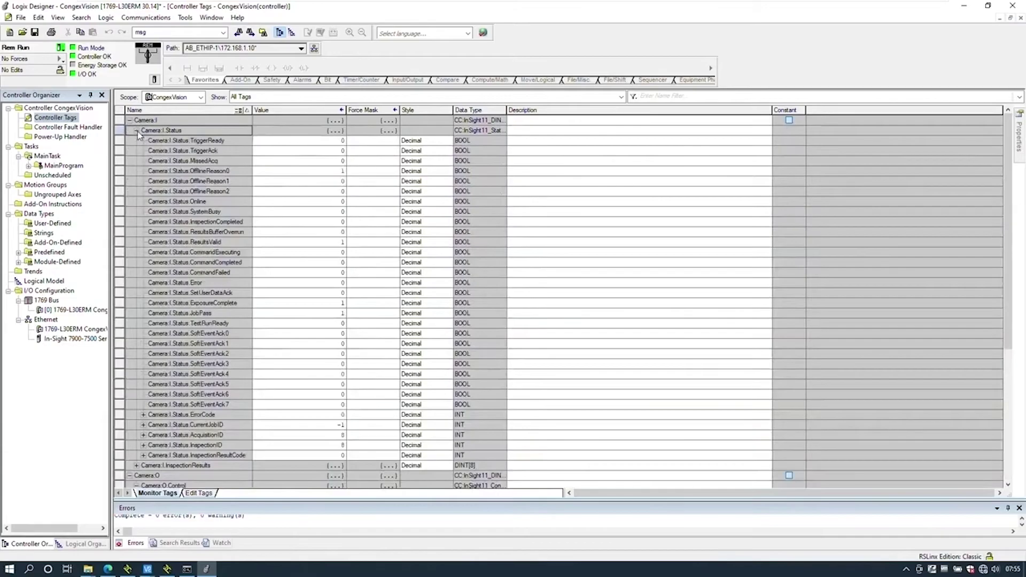
Open the Cognex_IS7802 project and display the MainRoutine of its Camera program.
{"action": "left_click", "coordinate": [21, 17]}
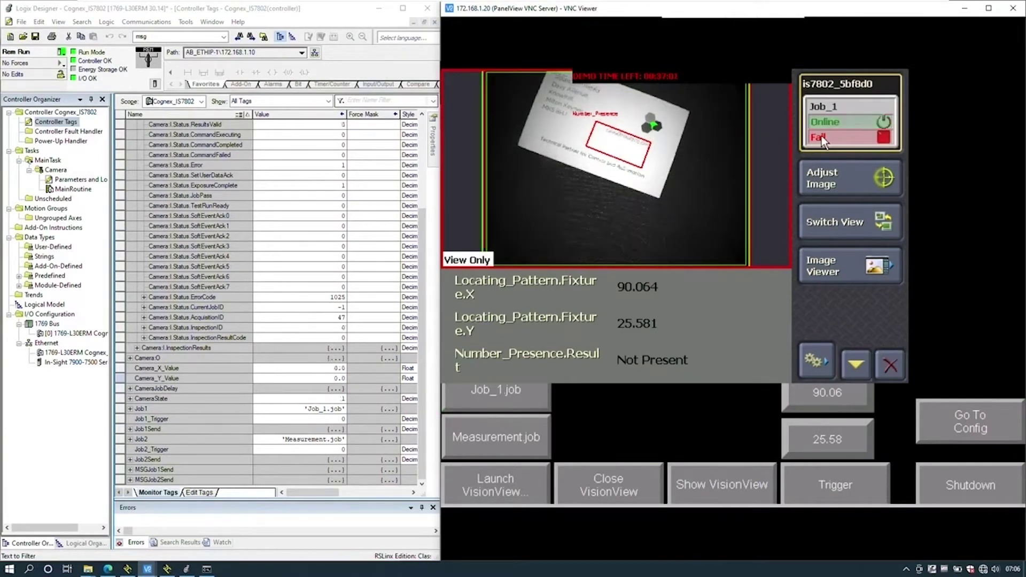
{"action": "left_click", "coordinate": [527, 424]}
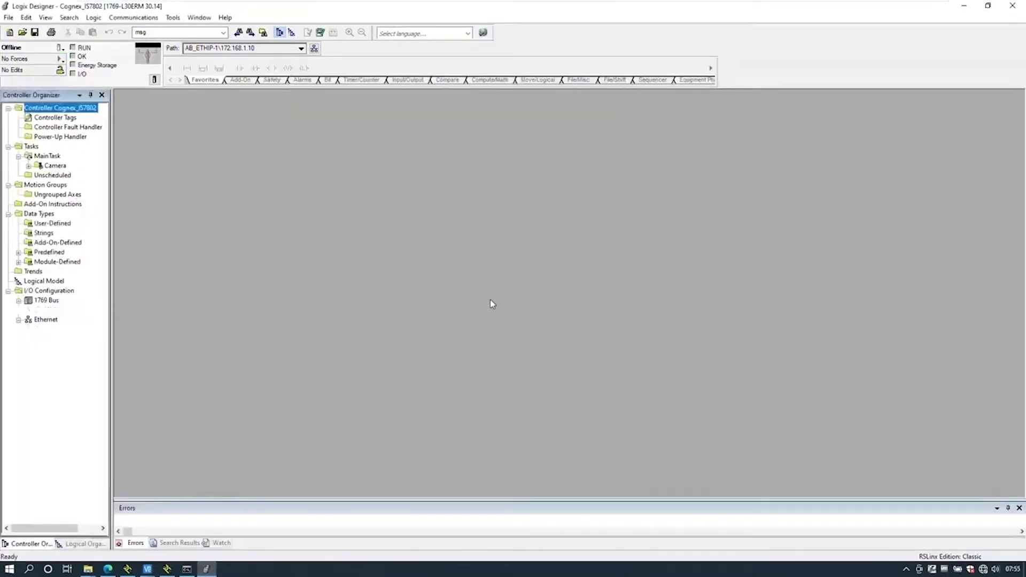
{"action": "left_click", "coordinate": [28, 166]}
{"action": "double_click", "coordinate": [71, 185]}
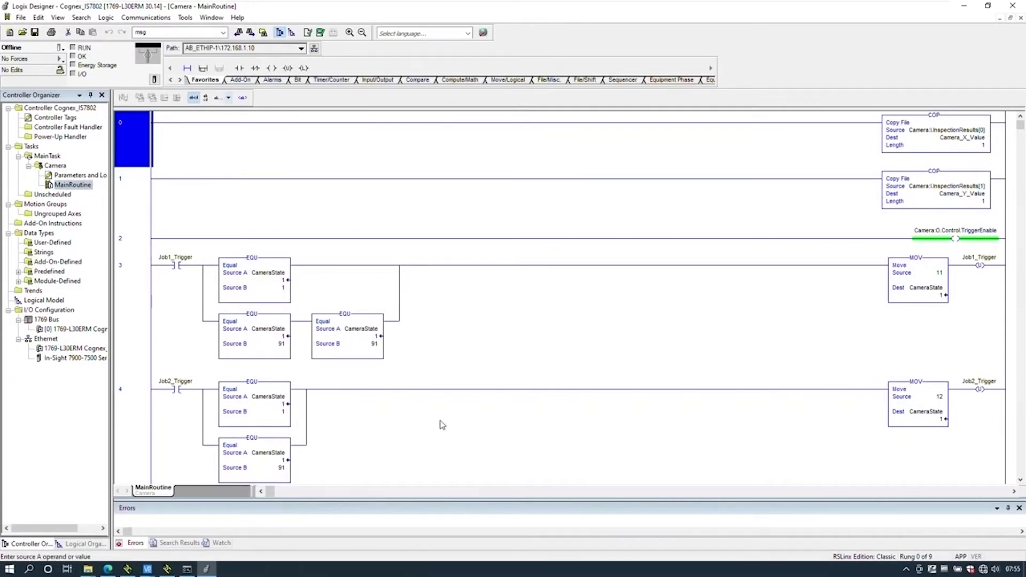
Examine the rungs that copy the inspection results to the camera X and Y value tags and enable the camera trigger.
{"action": "left_click", "coordinate": [133, 195]}
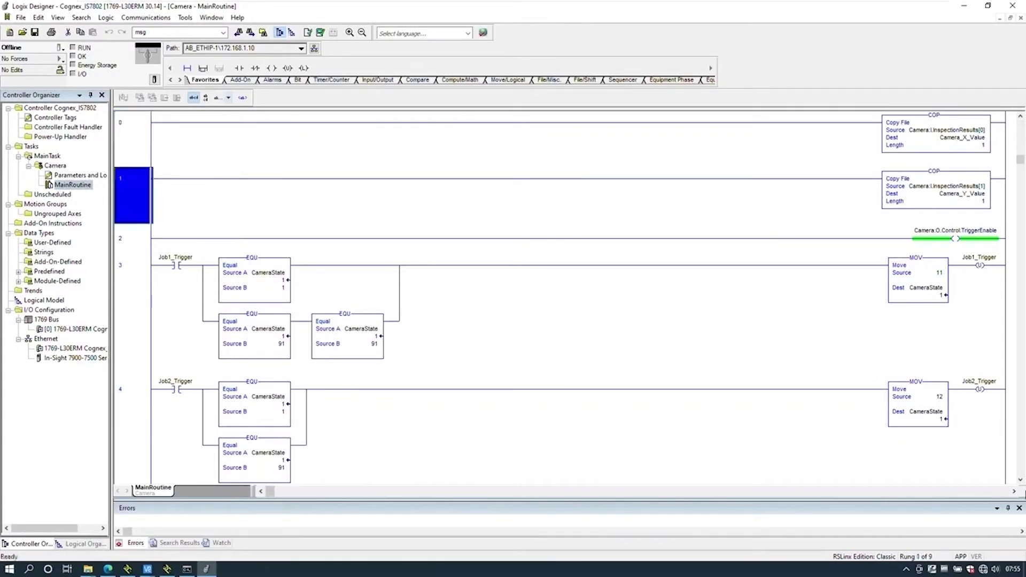
{"action": "mouse_move", "coordinate": [952, 146]}
{"action": "mouse_move", "coordinate": [956, 198]}
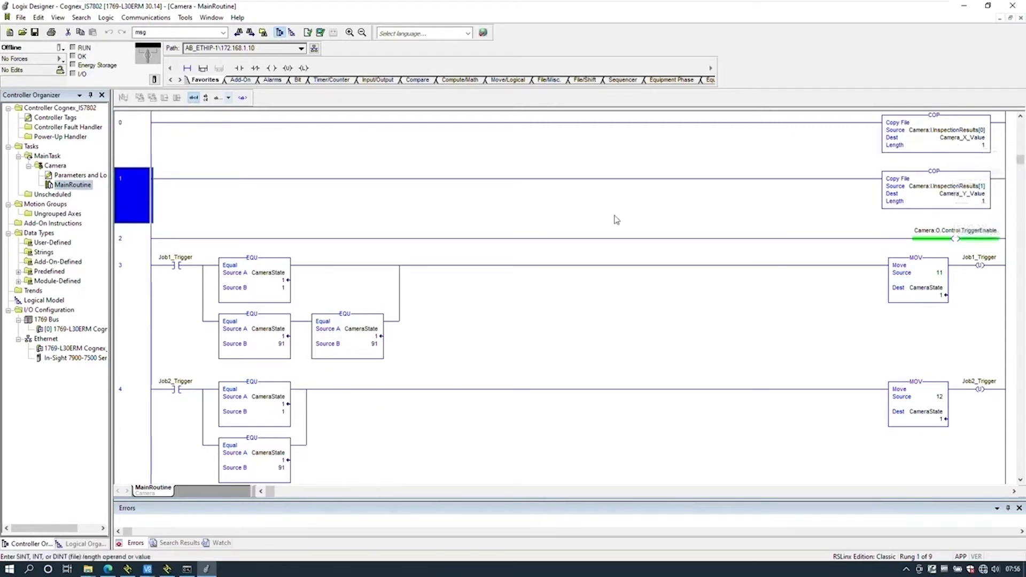
{"action": "left_click", "coordinate": [145, 244]}
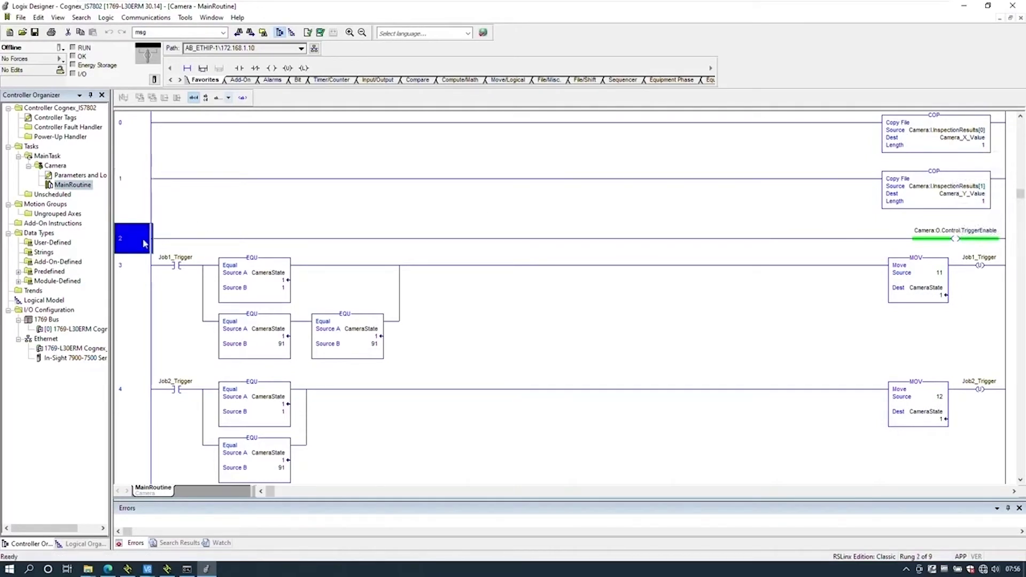
{"action": "key", "text": "Right"}
{"action": "key", "text": "Left"}
{"action": "key", "text": "Right"}
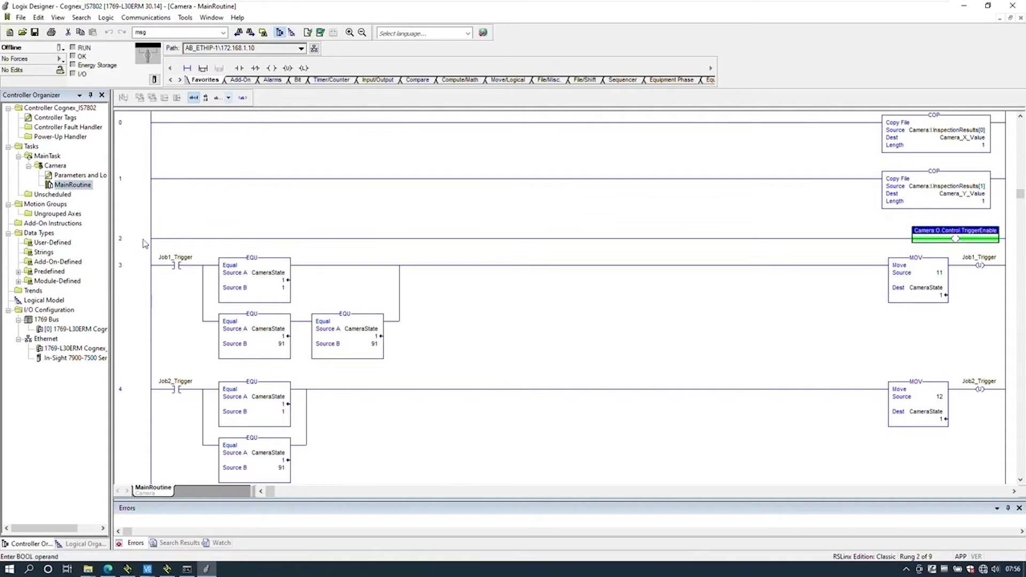
{"action": "left_click", "coordinate": [145, 244]}
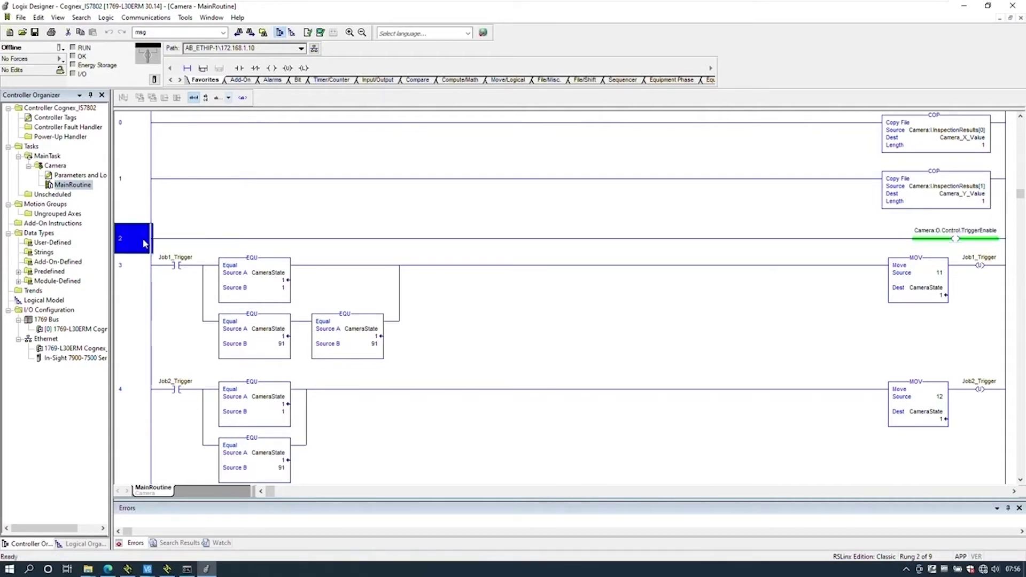
Examine the message configuration of the MSGJob2Send instruction on rung 7 and close it without changes.
{"action": "scroll", "coordinate": [145, 244], "scroll_direction": "down", "scroll_amount": 3}
{"action": "left_click", "coordinate": [144, 243]}
{"action": "key", "text": "Down"}
{"action": "key", "text": "Down"}
{"action": "key", "text": "Down"}
{"action": "key", "text": "Down"}
{"action": "key", "text": "Down"}
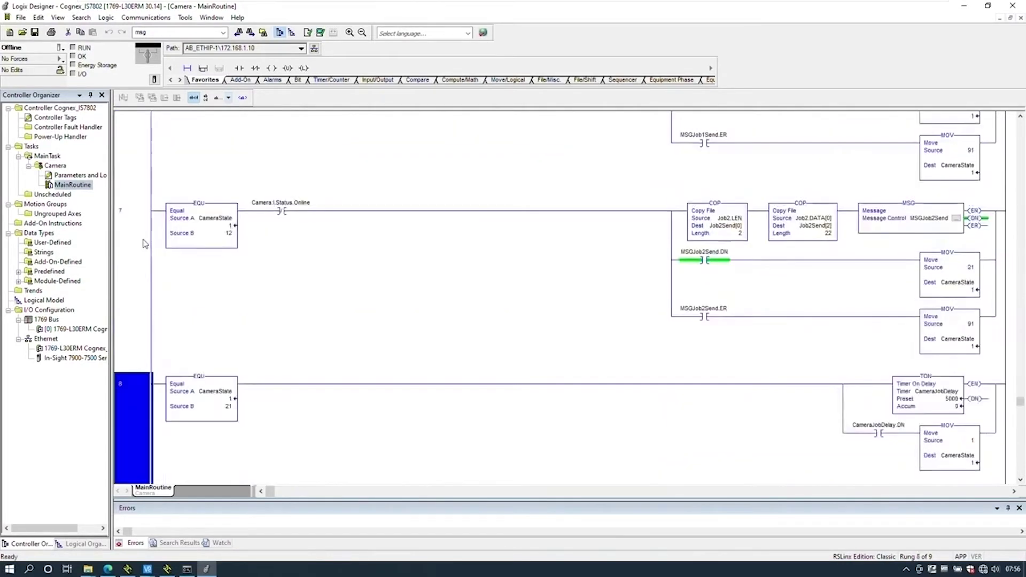
{"action": "key", "text": "Up"}
{"action": "key", "text": "Right"}
{"action": "key", "text": "Right"}
{"action": "key", "text": "Right"}
{"action": "key", "text": "Right"}
{"action": "key", "text": "Right"}
{"action": "key", "text": "Right"}
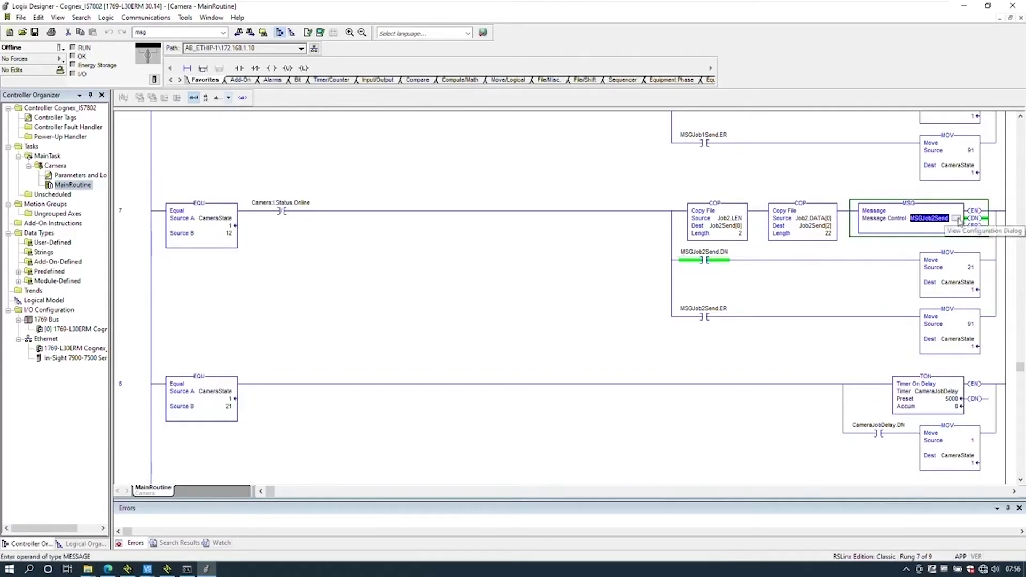
{"action": "left_click", "coordinate": [957, 219]}
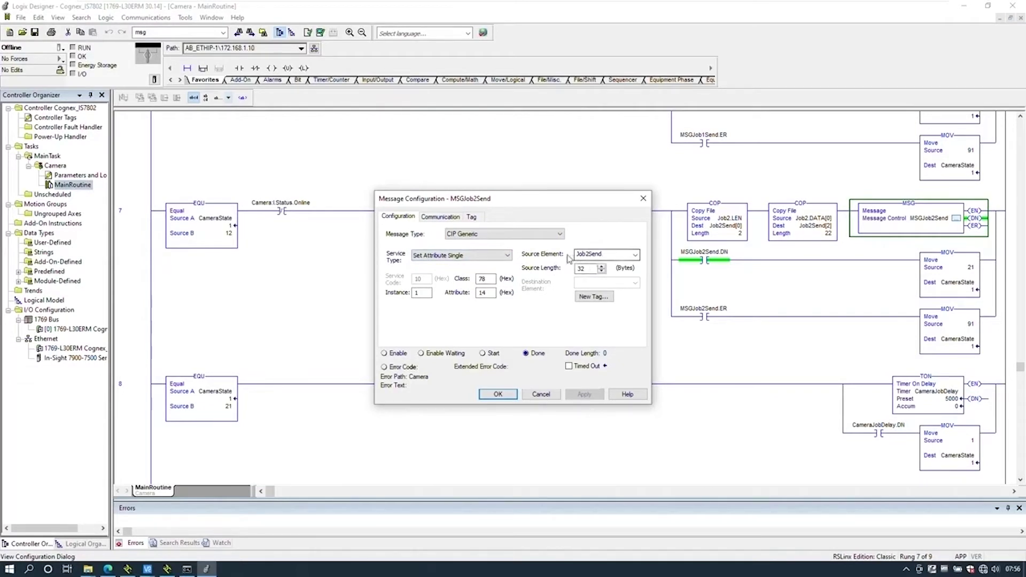
{"action": "left_click", "coordinate": [541, 395]}
{"action": "left_click", "coordinate": [540, 395]}
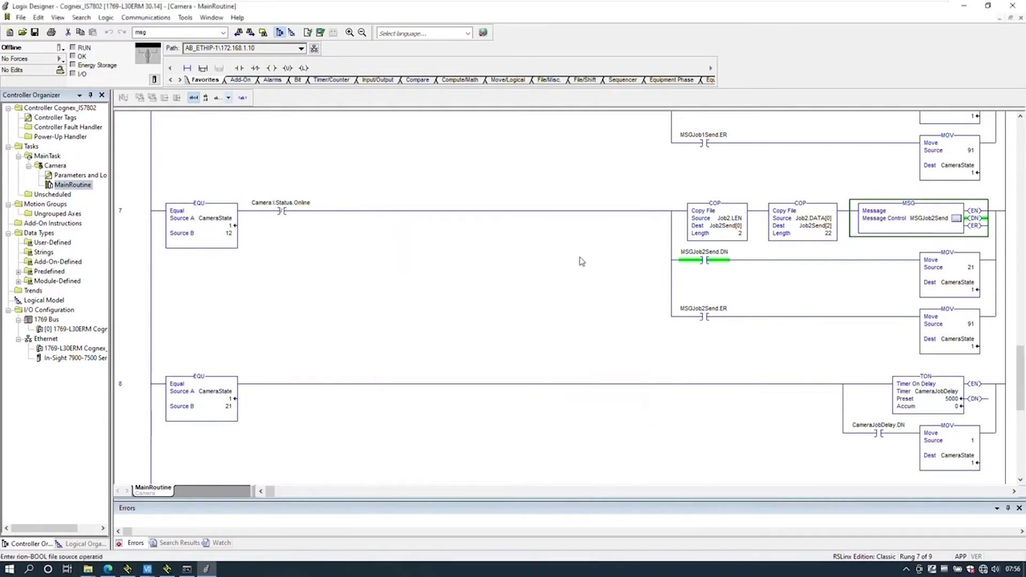
Check the job name strings and send arrays in the controller tags and return to the MainRoutine.
{"action": "left_click", "coordinate": [67, 118]}
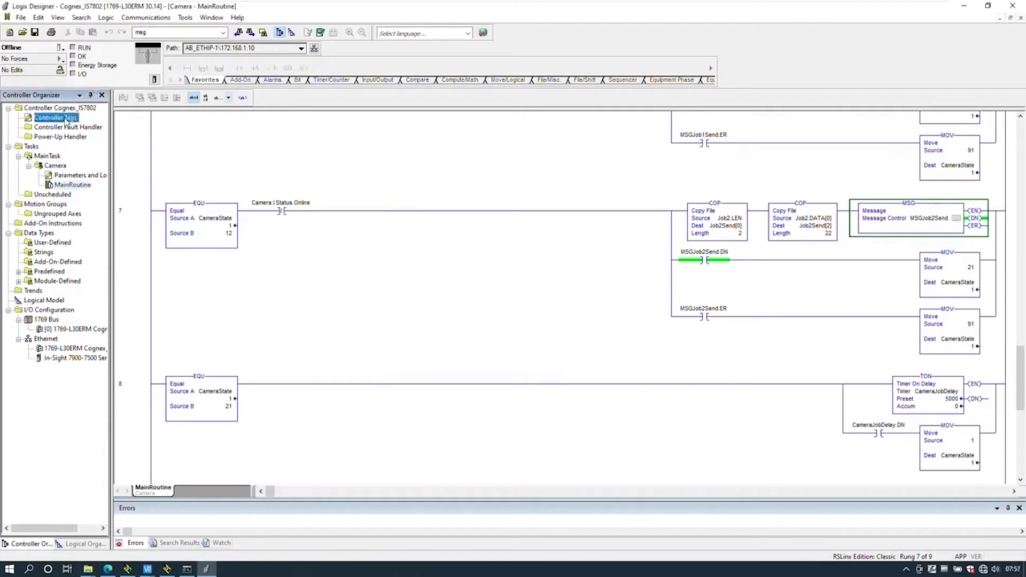
{"action": "double_click", "coordinate": [67, 119]}
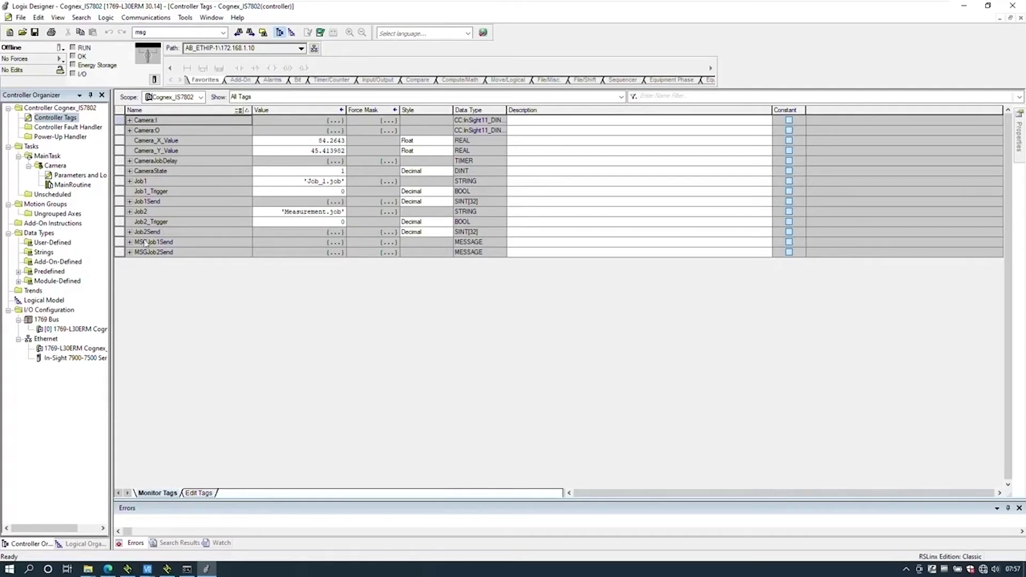
{"action": "key", "text": "ctrl+Tab"}
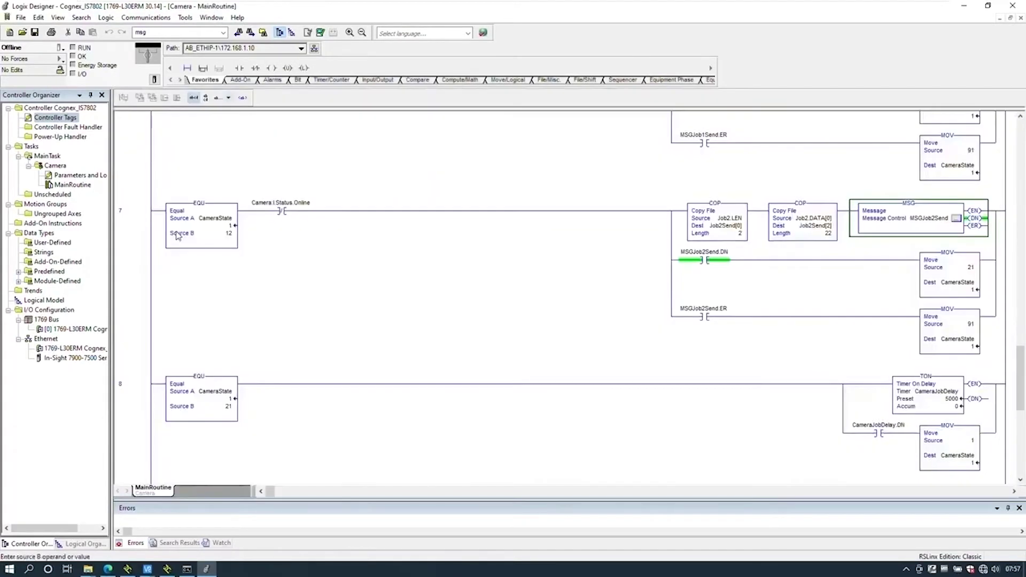
Go back to rung 3 and examine the Job1_Trigger condition and the comparison of CameraState with 1.
{"action": "left_click", "coordinate": [135, 216]}
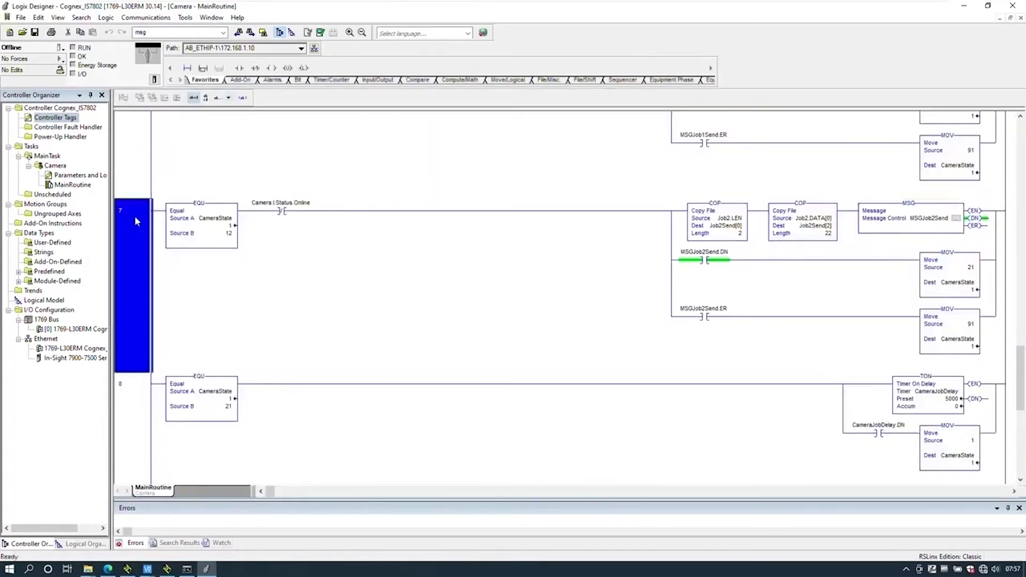
{"action": "key", "text": "Up"}
{"action": "key", "text": "Up"}
{"action": "key", "text": "Up"}
{"action": "key", "text": "Up"}
{"action": "key", "text": "Up"}
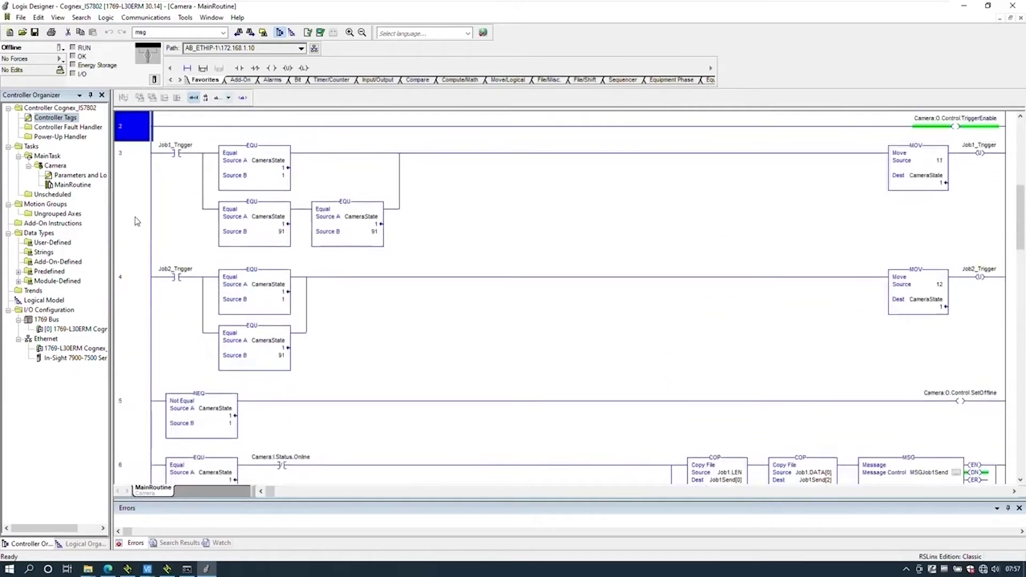
{"action": "key", "text": "Down"}
{"action": "scroll", "coordinate": [135, 216], "scroll_direction": "up", "scroll_amount": 1}
{"action": "key", "text": "Right"}
{"action": "key", "text": "Right"}
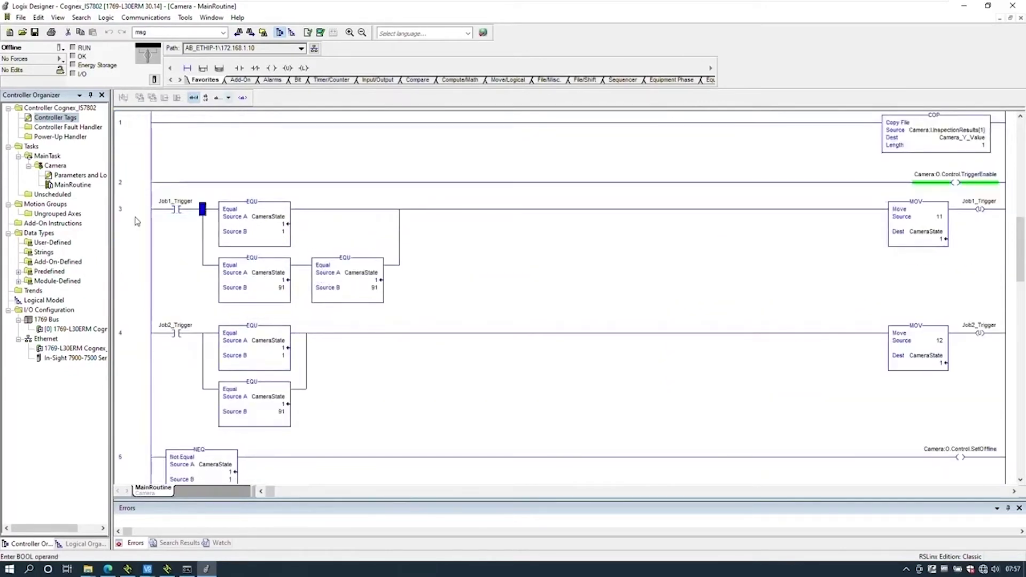
{"action": "key", "text": "Down"}
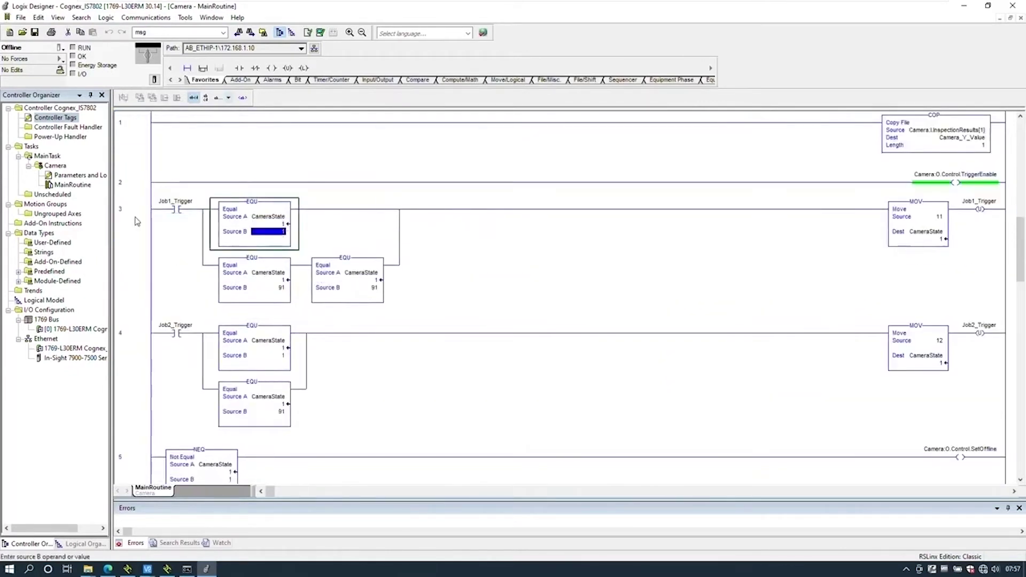
Examine the CameraState 91 branch of rung 3 and the instruction that moves 11 into CameraState.
{"action": "key", "text": "Up"}
{"action": "key", "text": "Left"}
{"action": "key", "text": "Down"}
{"action": "key", "text": "Right"}
{"action": "key", "text": "Down"}
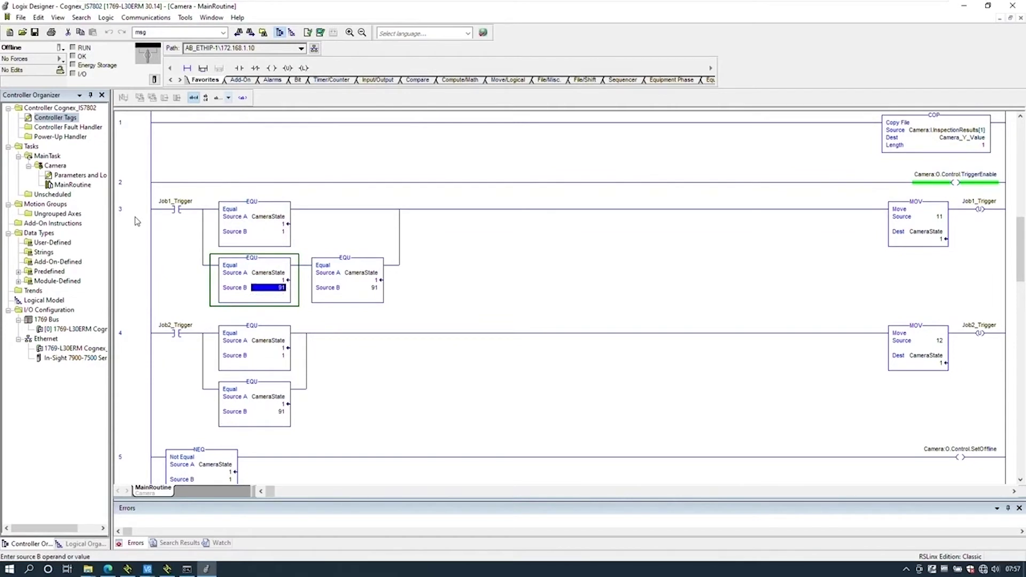
{"action": "key", "text": "Right"}
{"action": "key", "text": "Right"}
{"action": "key", "text": "Right"}
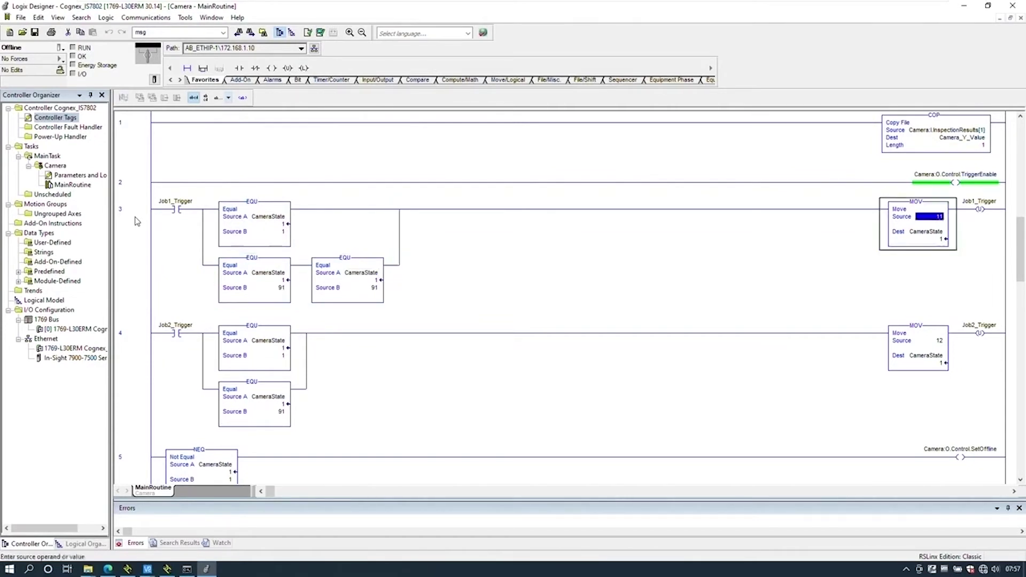
{"action": "key", "text": "Right"}
{"action": "key", "text": "Right"}
Examine rung 5, where CameraState not equal to 1 drives the Camera:O.Control.SetOffline output.
{"action": "key", "text": "Down"}
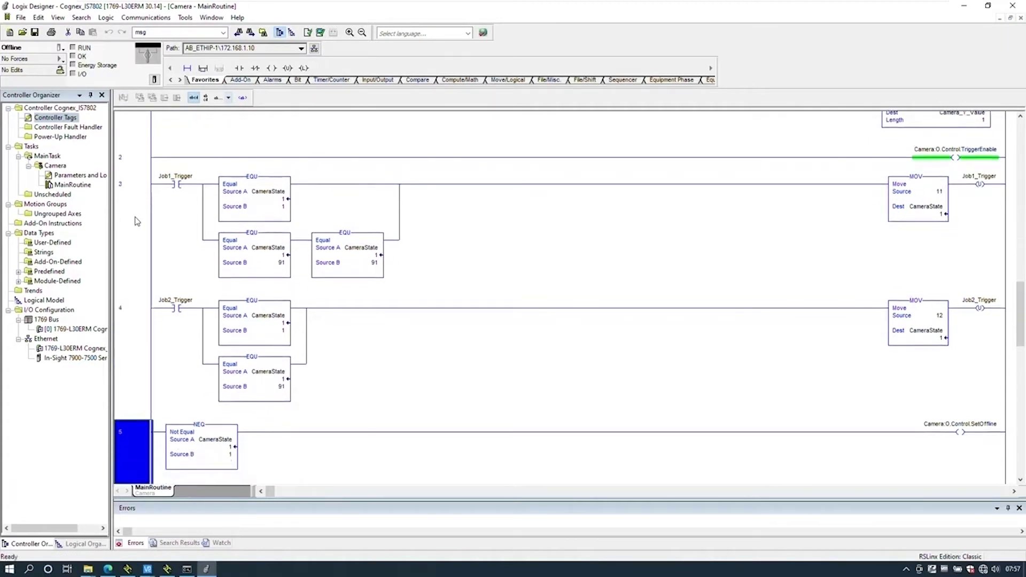
{"action": "key", "text": "Right"}
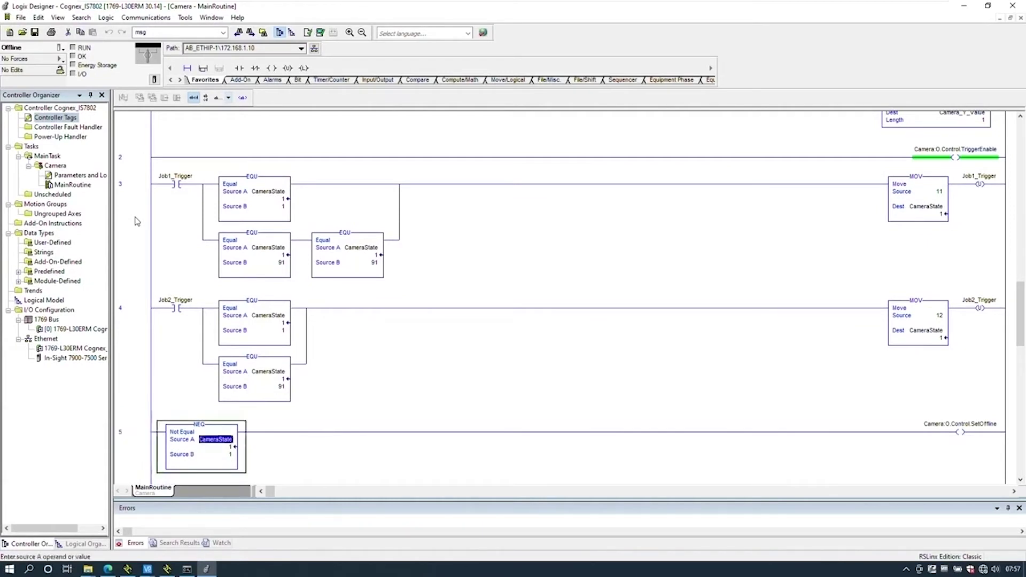
{"action": "key", "text": "Right"}
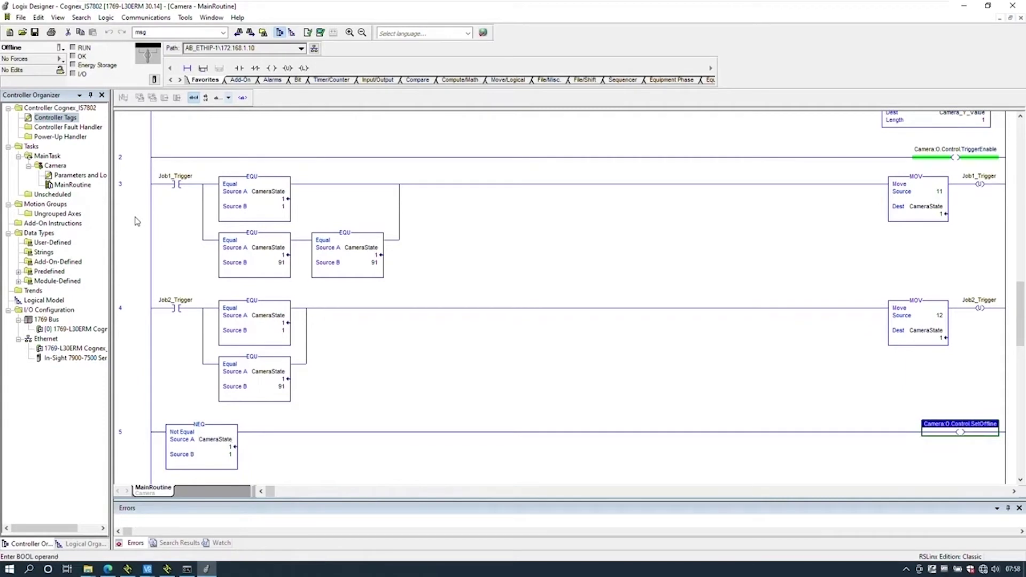
{"action": "key", "text": "Left"}
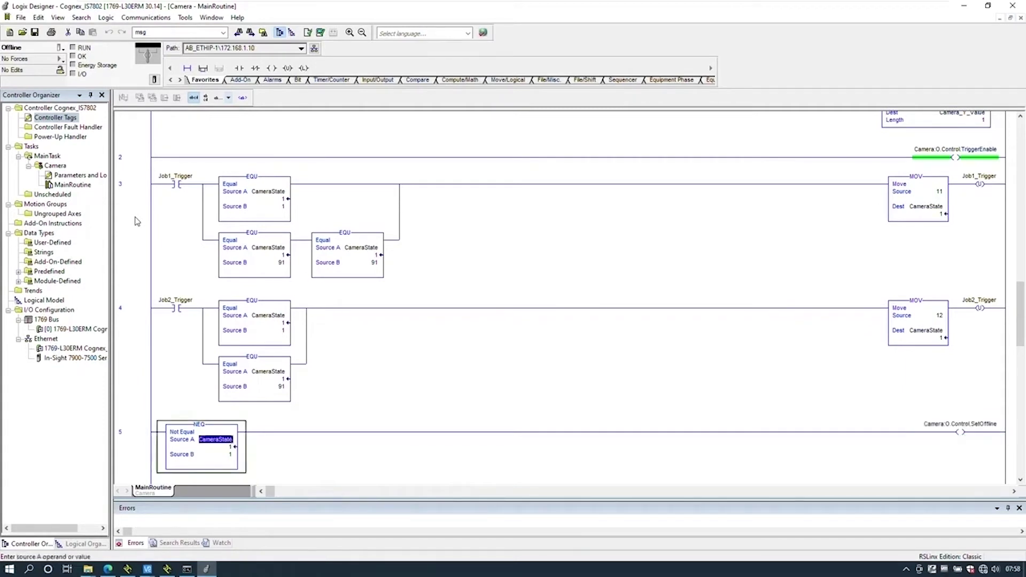
{"action": "key", "text": "Left"}
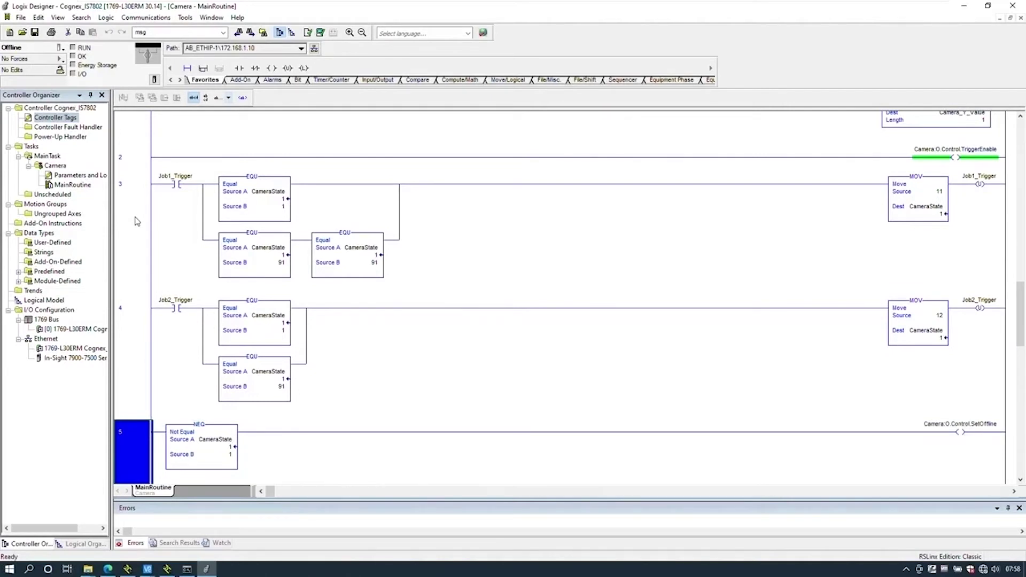
Examine the rung 6 conditions: the comparison of CameraState with 11 and the Camera:I.Status.Online contact.
{"action": "key", "text": "Down"}
{"action": "key", "text": "Right"}
{"action": "key", "text": "Right"}
{"action": "key", "text": "Right"}
{"action": "key", "text": "Right"}
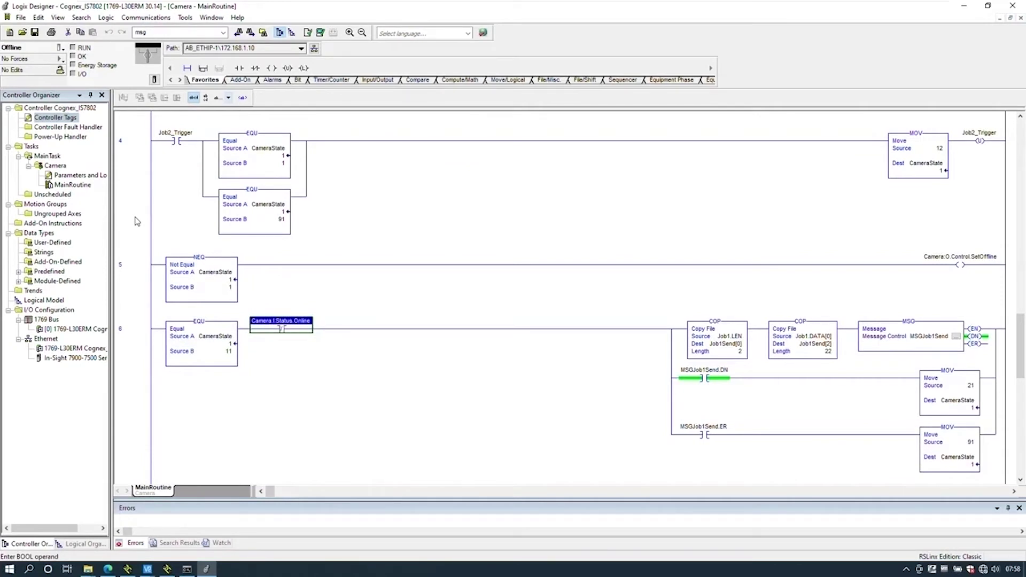
Examine the source, destination and length of the rung 6 copy instruction that moves Job1.LEN into Job1Send[0].
{"action": "key", "text": "Right"}
{"action": "key", "text": "Right"}
{"action": "key", "text": "Right"}
{"action": "key", "text": "Right"}
{"action": "key", "text": "Right"}
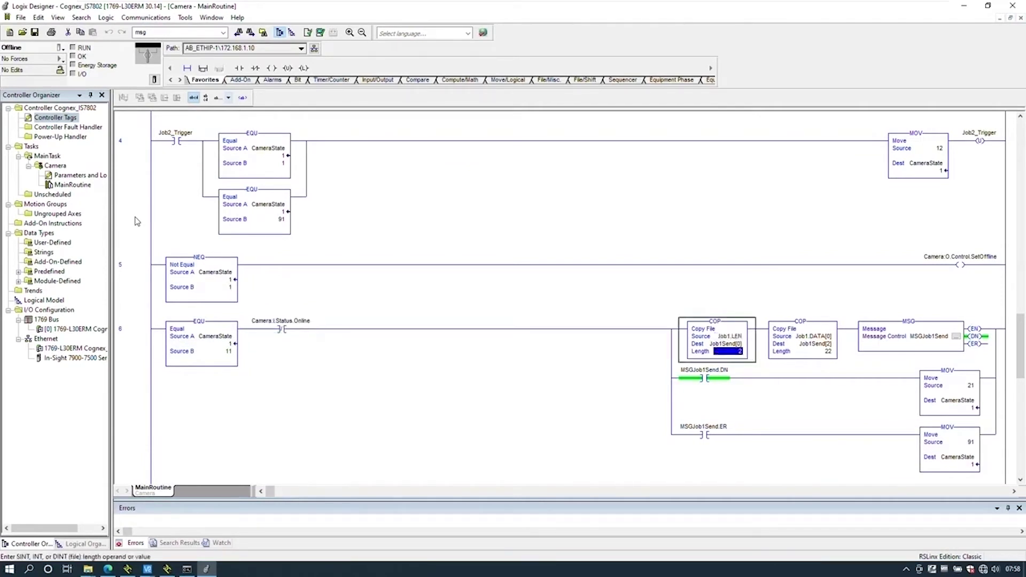
{"action": "key", "text": "Left"}
{"action": "key", "text": "Left"}
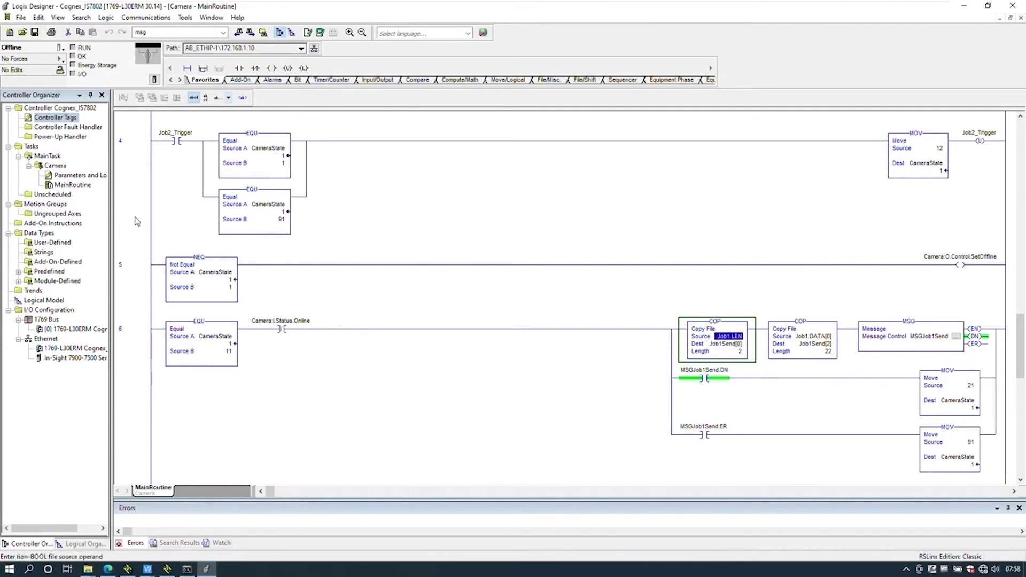
{"action": "key", "text": "Right"}
{"action": "key", "text": "Right"}
{"action": "key", "text": "Left"}
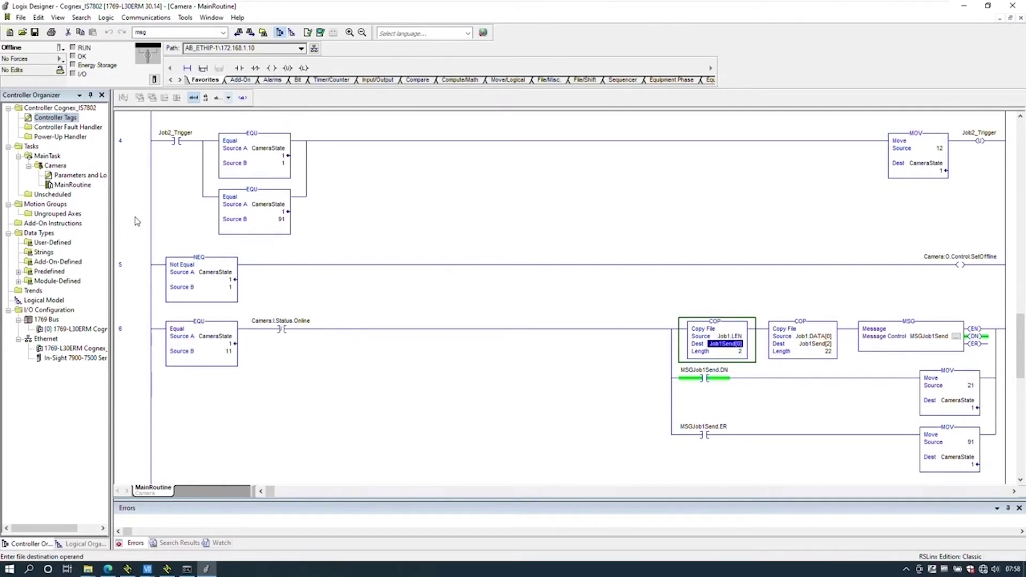
Examine the copy of Job1.DATA[0] into Job1Send[2] and the MSGJob1Send message instruction on rung 6.
{"action": "key", "text": "Right"}
{"action": "key", "text": "Right"}
{"action": "key", "text": "Right"}
{"action": "key", "text": "Left"}
{"action": "key", "text": "Right"}
{"action": "key", "text": "Right"}
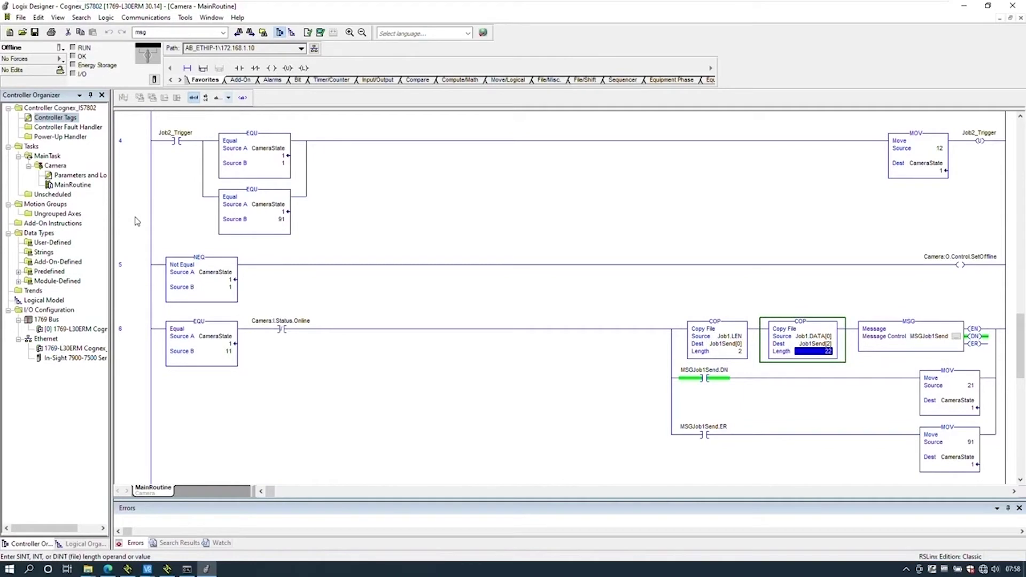
{"action": "key", "text": "Right"}
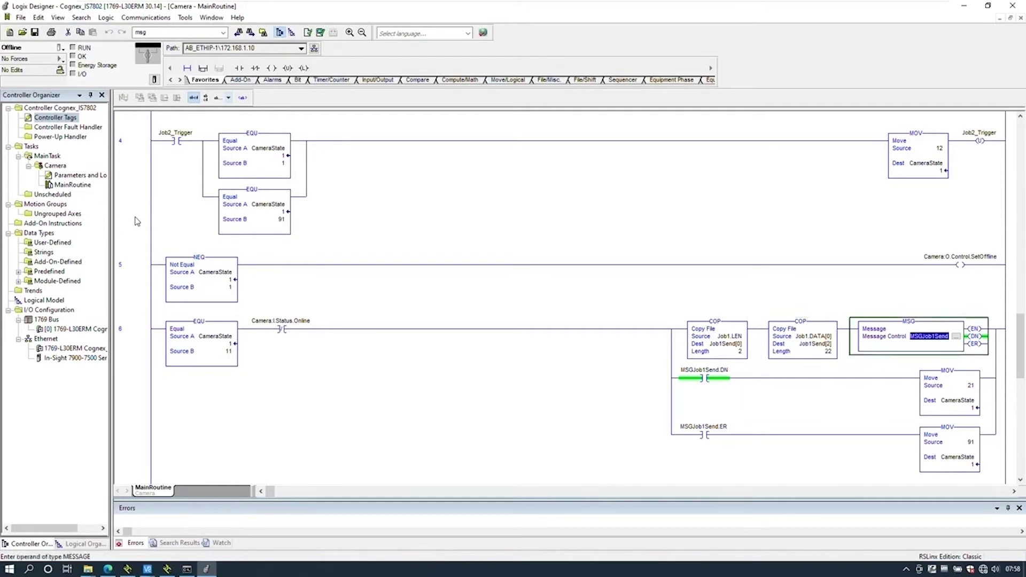
Examine the MSGJob1Send.DN branch of rung 6, which moves 21 into CameraState.
{"action": "key", "text": "Left"}
{"action": "key", "text": "Left"}
{"action": "key", "text": "Left"}
{"action": "key", "text": "Down"}
{"action": "key", "text": "Right"}
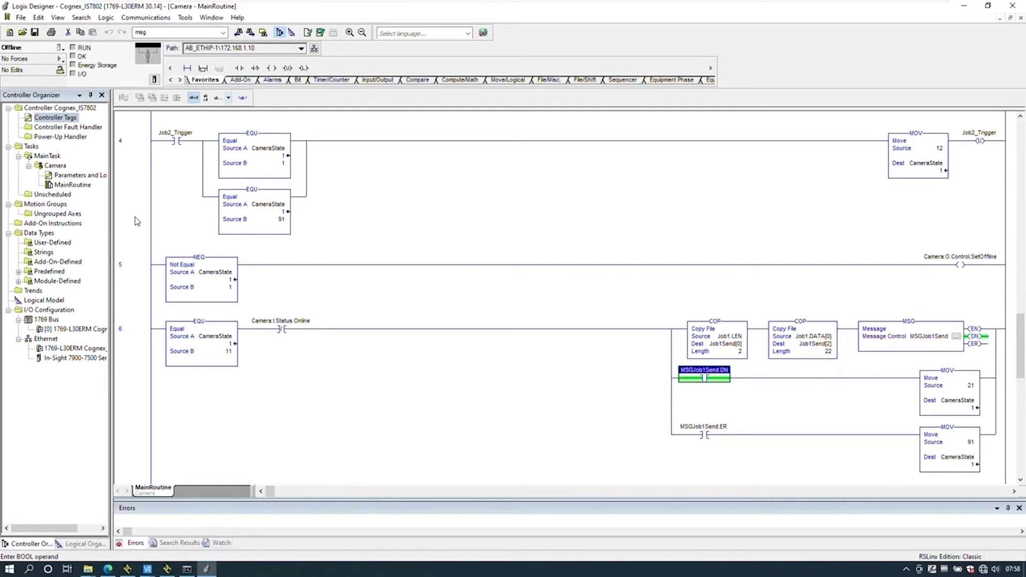
{"action": "key", "text": "Right"}
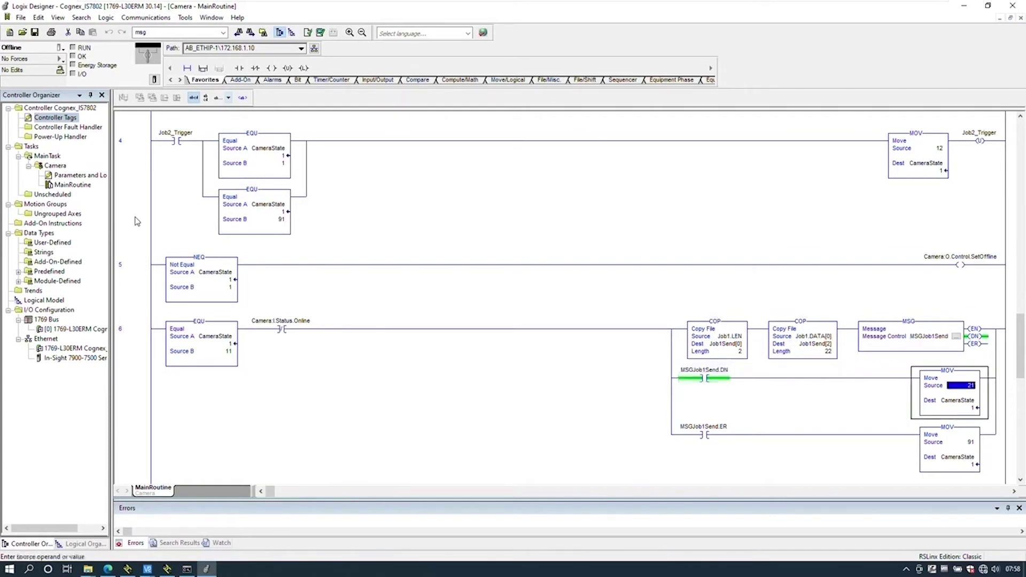
Examine the MSGJob1Send.ER branch of rung 6, which moves 91 into CameraState, and return to the rung start.
{"action": "key", "text": "Down"}
{"action": "key", "text": "Right"}
{"action": "key", "text": "Right"}
{"action": "key", "text": "Left"}
{"action": "key", "text": "Left"}
{"action": "key", "text": "Up"}
{"action": "key", "text": "Left"}
{"action": "key", "text": "Left"}
{"action": "key", "text": "Left"}
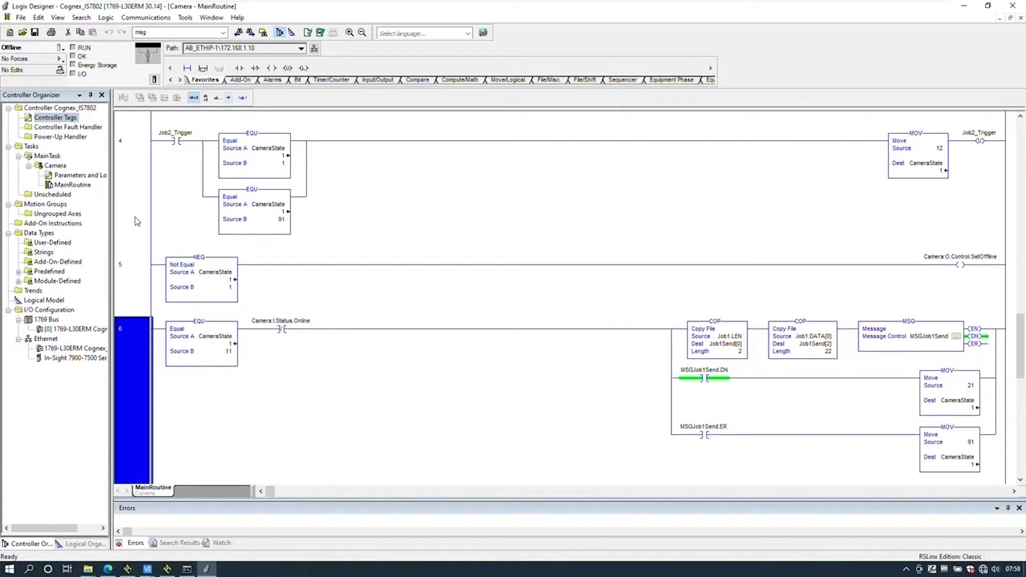
Examine rung 7's conditions for CameraState 12 and its copy of Job2.LEN into Job2Send[0].
{"action": "key", "text": "Down"}
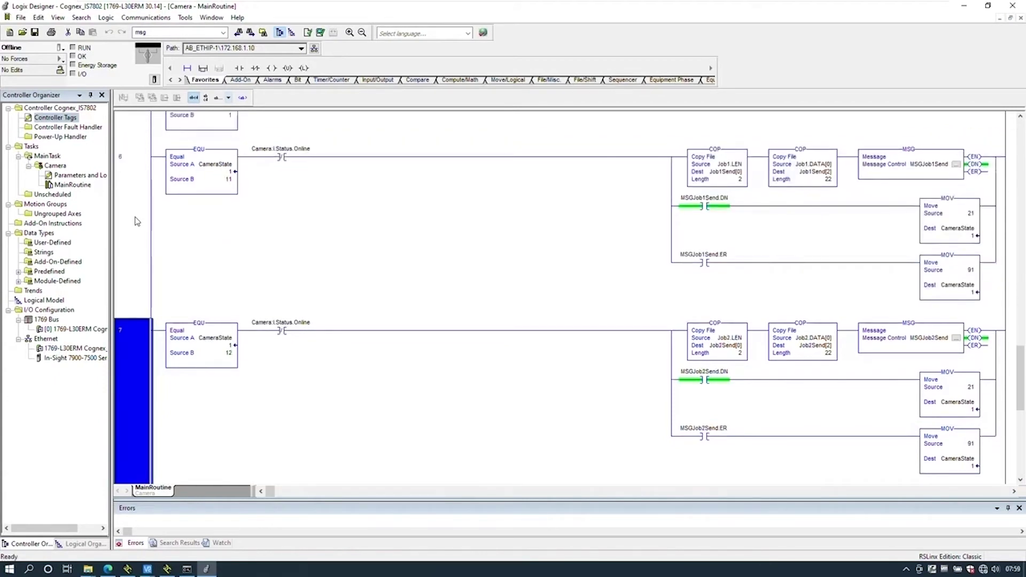
{"action": "key", "text": "Right"}
{"action": "key", "text": "Right"}
{"action": "key", "text": "Right"}
{"action": "key", "text": "Right"}
{"action": "key", "text": "Right"}
{"action": "key", "text": "Right"}
{"action": "key", "text": "Left"}
{"action": "key", "text": "Left"}
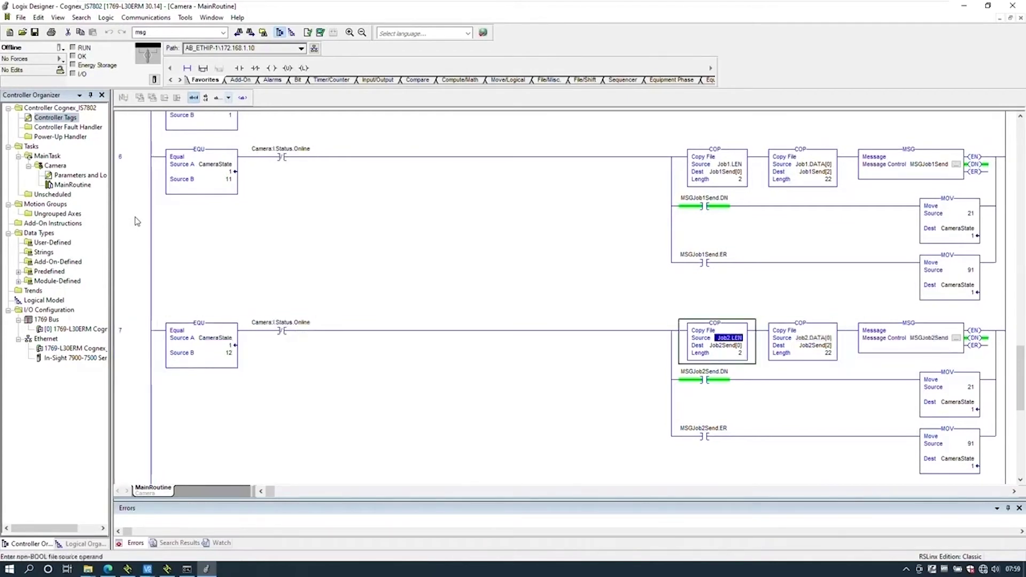
Examine rung 8's comparison of CameraState with 21 and its CameraJobDelay on-delay timer.
{"action": "key", "text": "Down"}
{"action": "key", "text": "Right"}
{"action": "key", "text": "Right"}
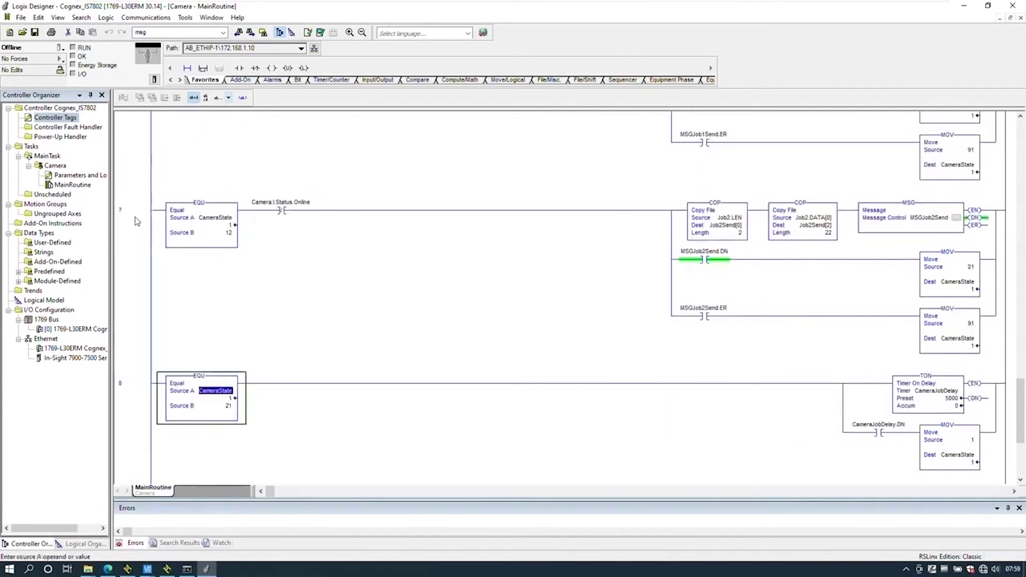
{"action": "key", "text": "Right"}
{"action": "key", "text": "Right"}
{"action": "key", "text": "Right"}
{"action": "key", "text": "Right"}
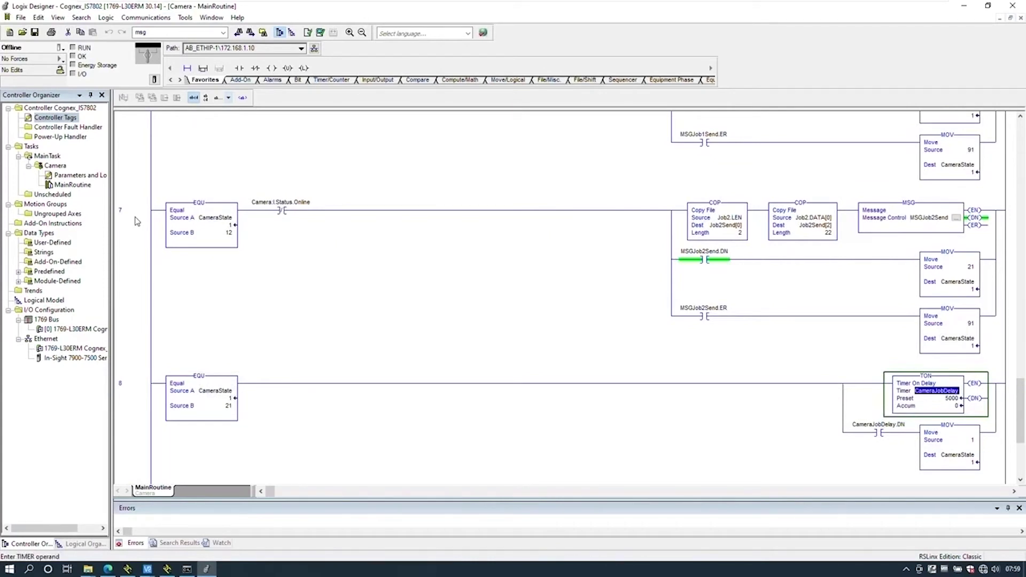
Examine the CameraJobDelay.DN branch of rung 8, which moves 1 into CameraState.
{"action": "key", "text": "Left"}
{"action": "key", "text": "Left"}
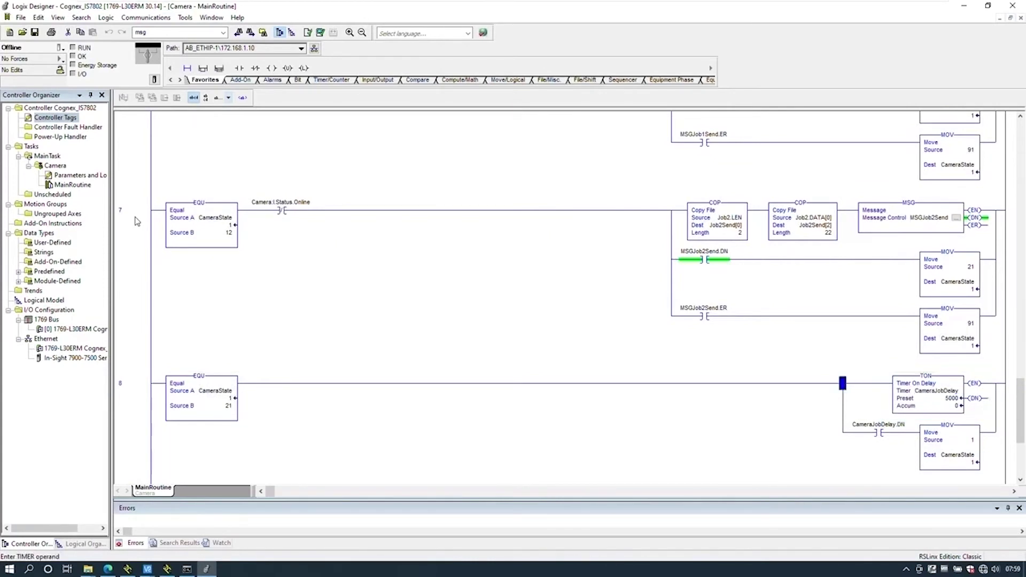
{"action": "key", "text": "Down"}
{"action": "key", "text": "Right"}
{"action": "key", "text": "Right"}
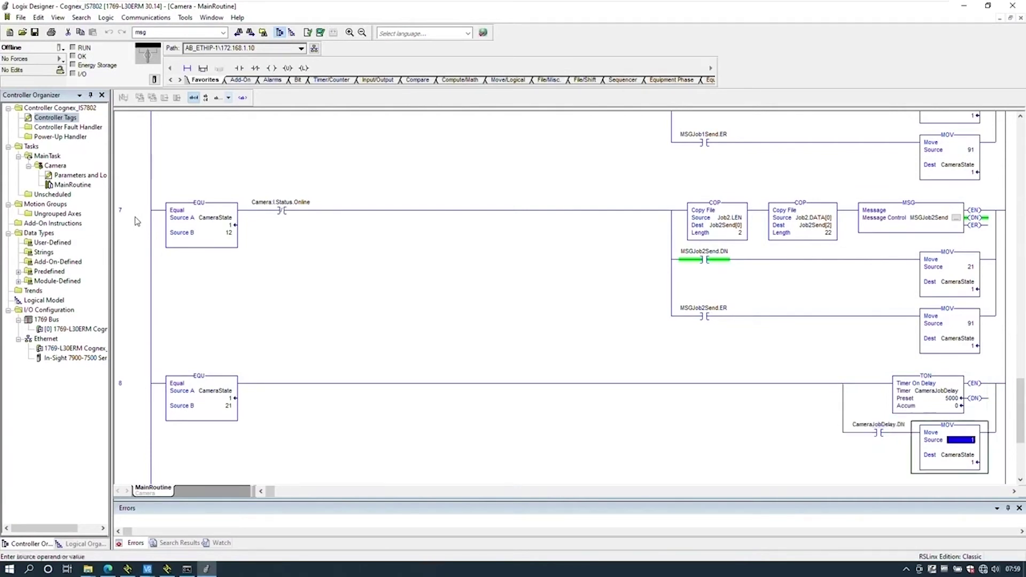
Return to the CameraState comparison on rung 8 and go to the end of the routine.
{"action": "key", "text": "Left"}
{"action": "key", "text": "Left"}
{"action": "key", "text": "Left"}
{"action": "key", "text": "Left"}
{"action": "key", "text": "Left"}
{"action": "key", "text": "Left"}
{"action": "key", "text": "Left"}
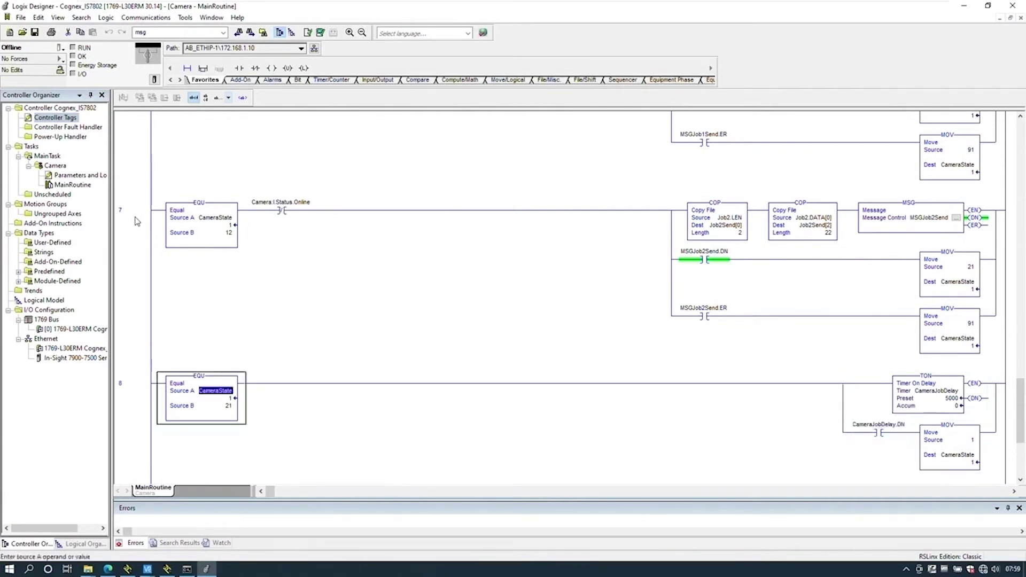
{"action": "key", "text": "ctrl+End"}
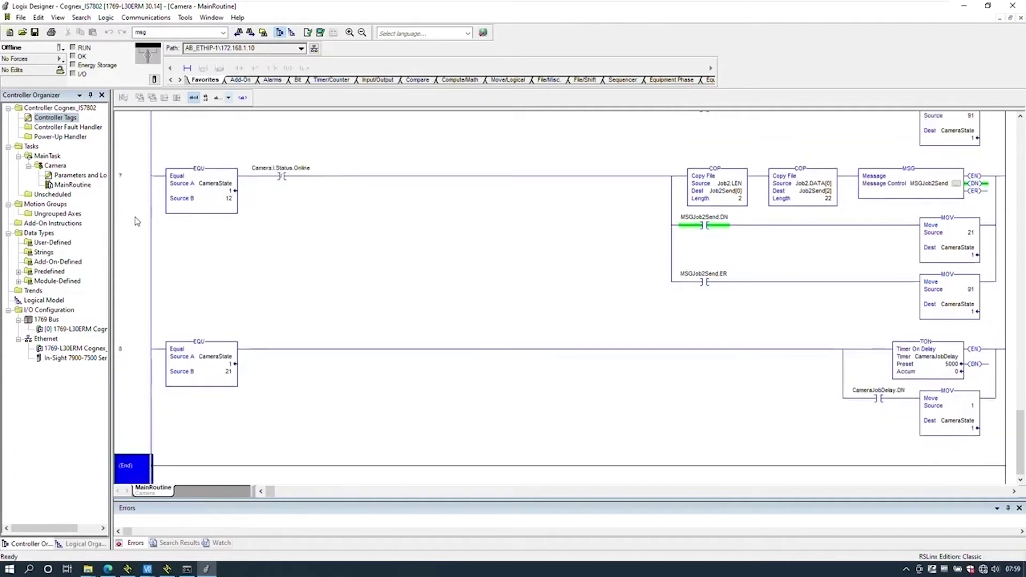
{"action": "key", "text": "Up"}
{"action": "key", "text": "Up"}
{"action": "key", "text": "Up"}
{"action": "key", "text": "Up"}
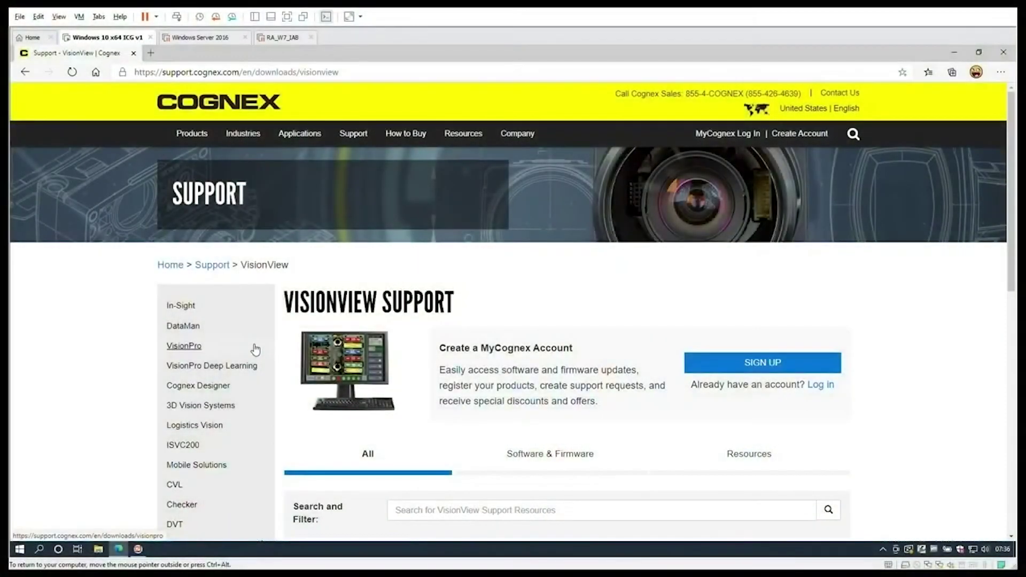
Filter the VisionView support downloads by Rockwell.
{"action": "scroll", "coordinate": [424, 337], "scroll_direction": "down", "scroll_amount": 1}
{"action": "left_click", "coordinate": [519, 446]}
{"action": "type", "text": "Rockwell"}
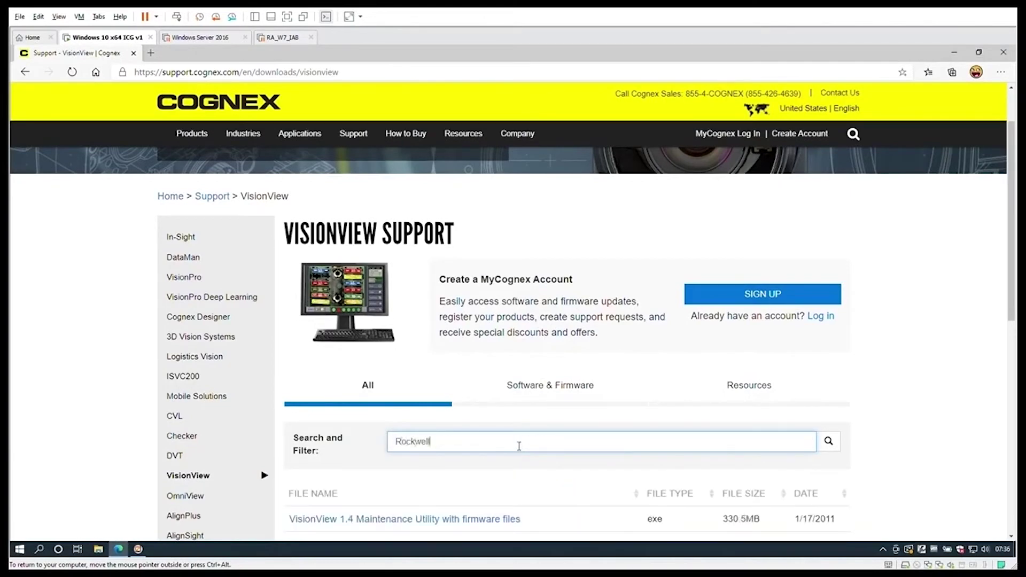
Set the VisionView downloads list to show 25 rows per page.
{"action": "scroll", "coordinate": [519, 445], "scroll_direction": "down", "scroll_amount": 3}
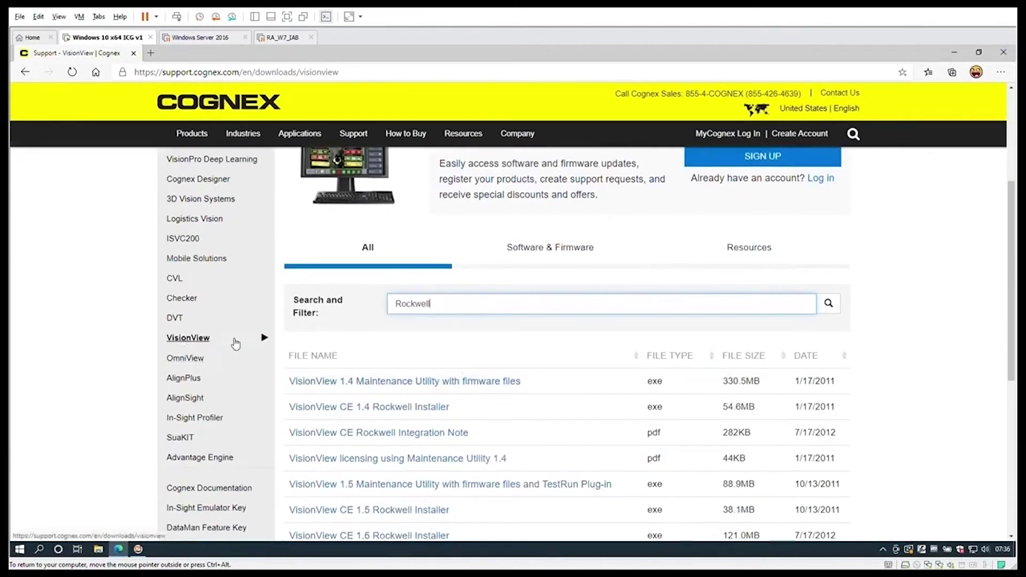
{"action": "scroll", "coordinate": [435, 454], "scroll_direction": "down", "scroll_amount": 6}
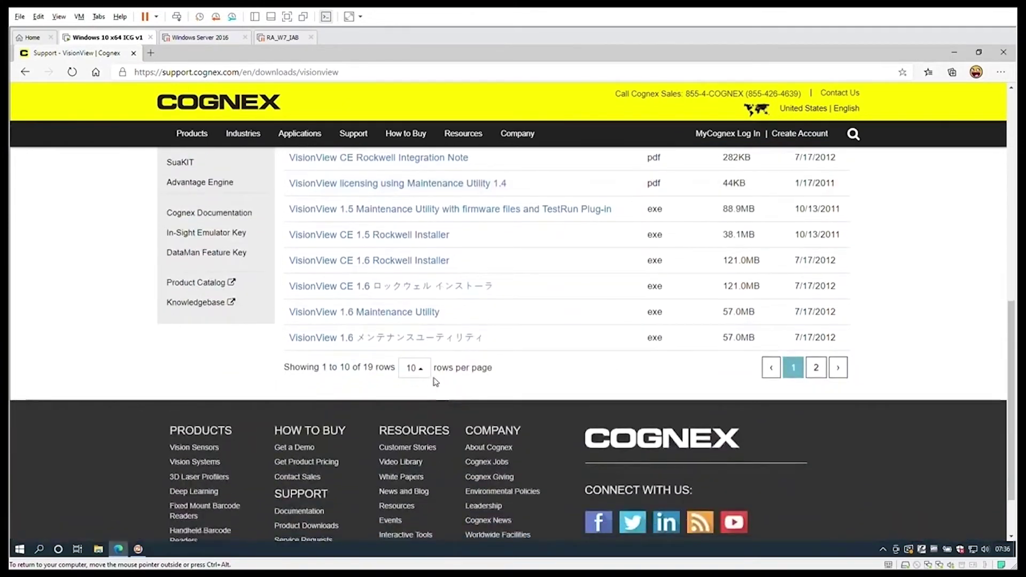
{"action": "left_click", "coordinate": [415, 368]}
{"action": "left_click", "coordinate": [430, 347]}
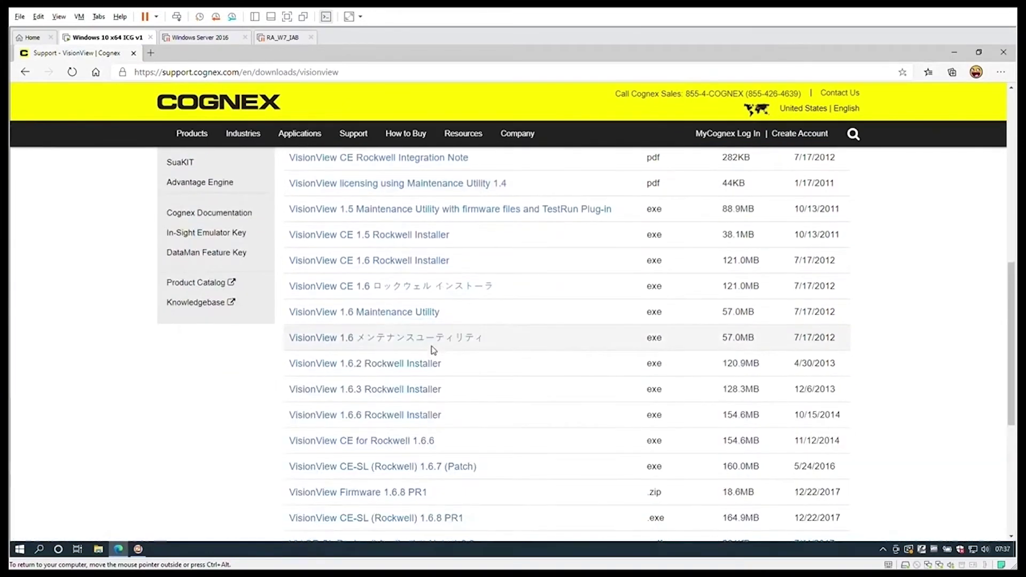
Open VV CE-SL Rockwell Application Note 1.6.8 and VisionView CE-SL (Rockwell) 1.6.8 PR1 in new browser tabs.
{"action": "scroll", "coordinate": [433, 350], "scroll_direction": "down", "scroll_amount": 3}
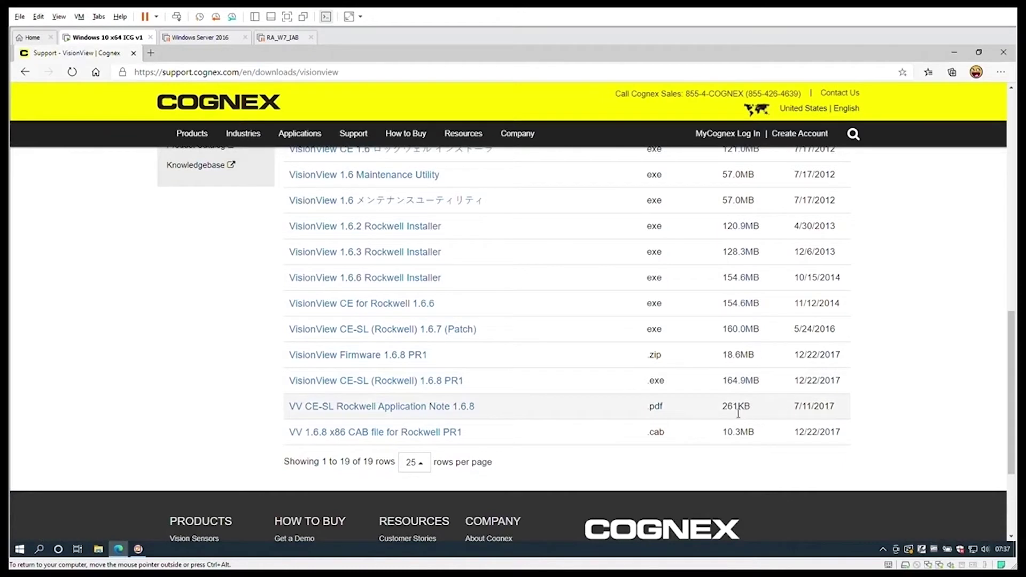
{"action": "middle_click", "coordinate": [461, 410]}
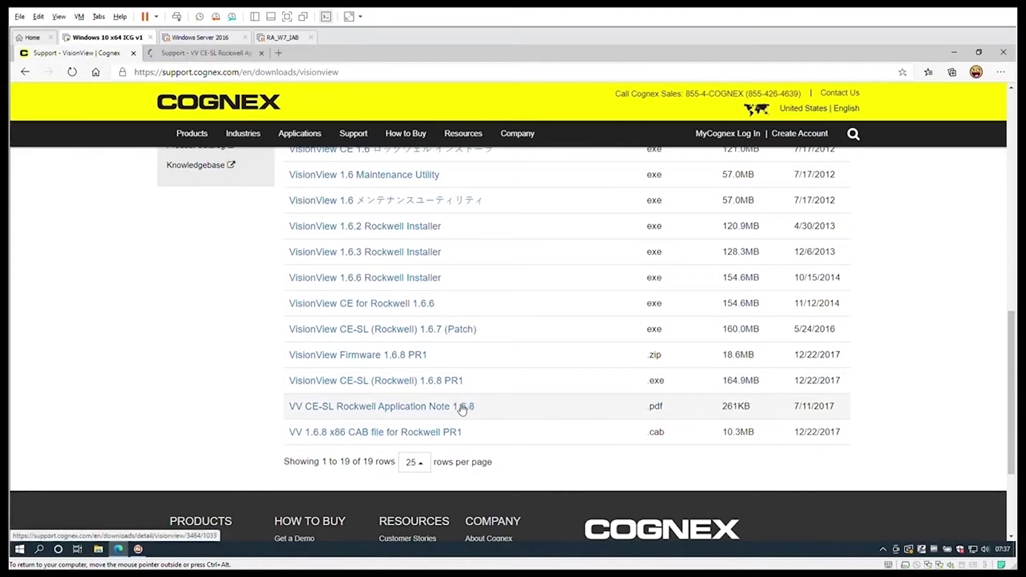
{"action": "middle_click", "coordinate": [422, 390]}
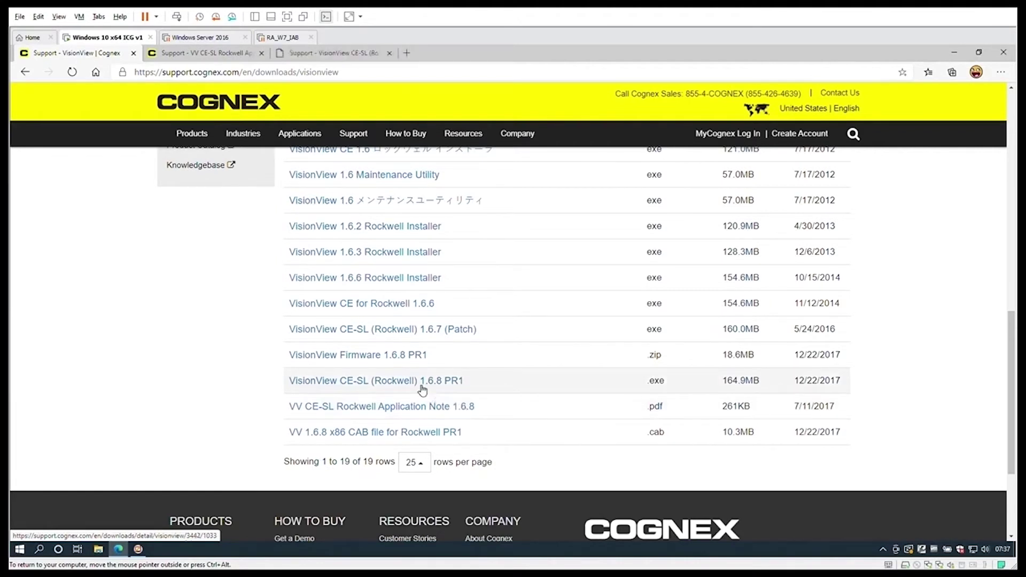
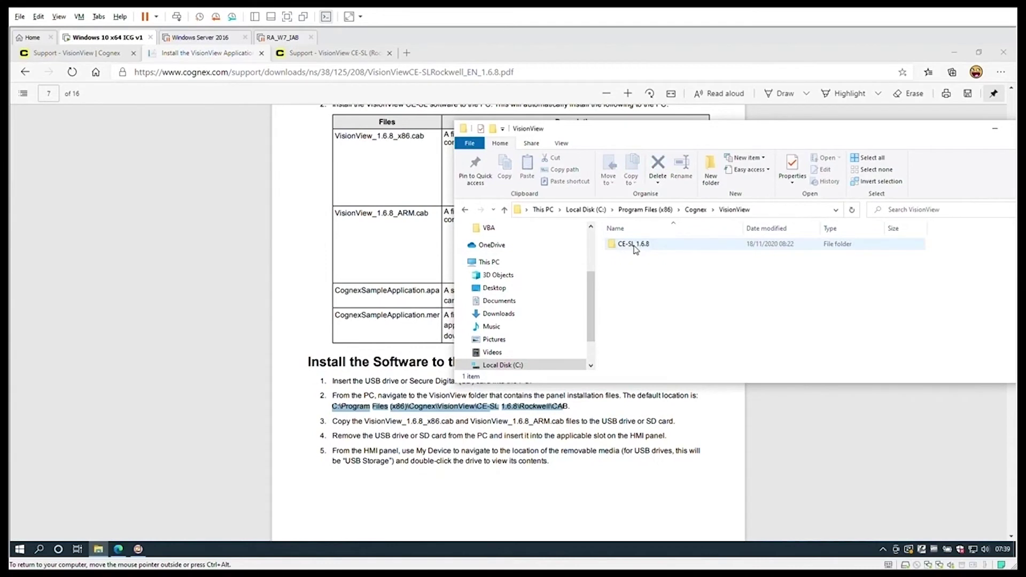
Browse the Documentation and CAB folders inside CE-SL 1.6.8\Rockwell.
{"action": "double_click", "coordinate": [633, 243]}
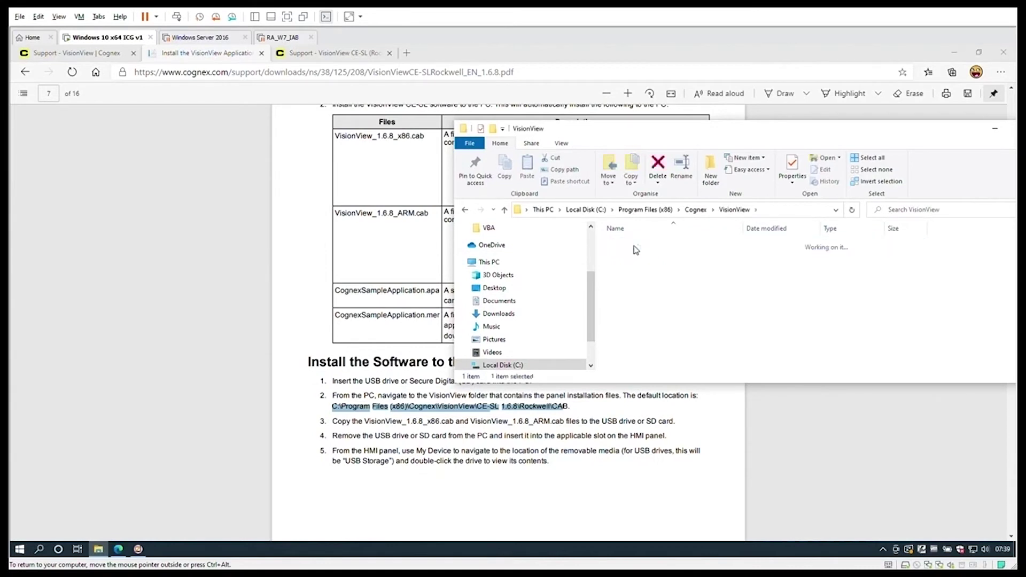
{"action": "double_click", "coordinate": [635, 245]}
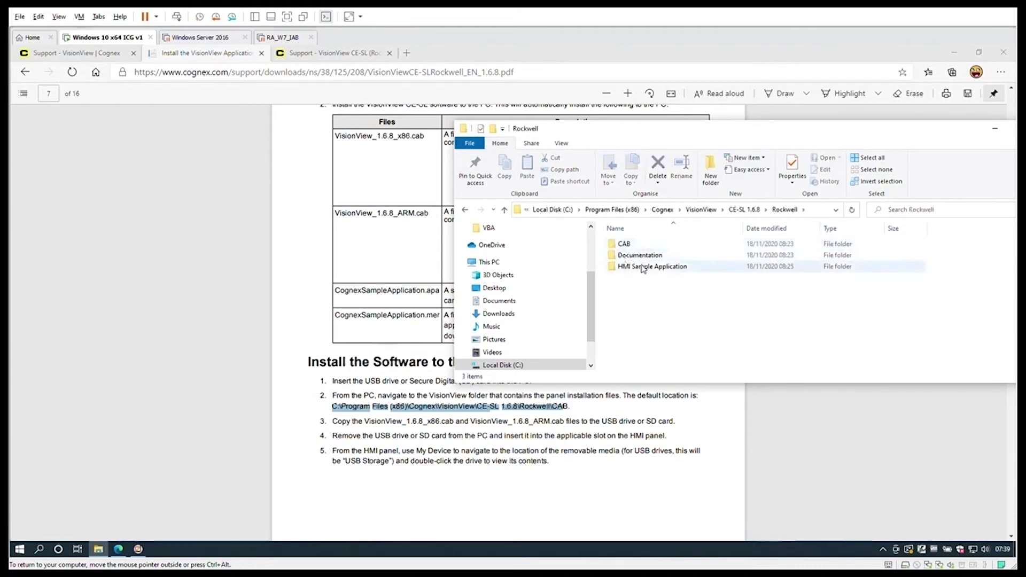
{"action": "double_click", "coordinate": [631, 257]}
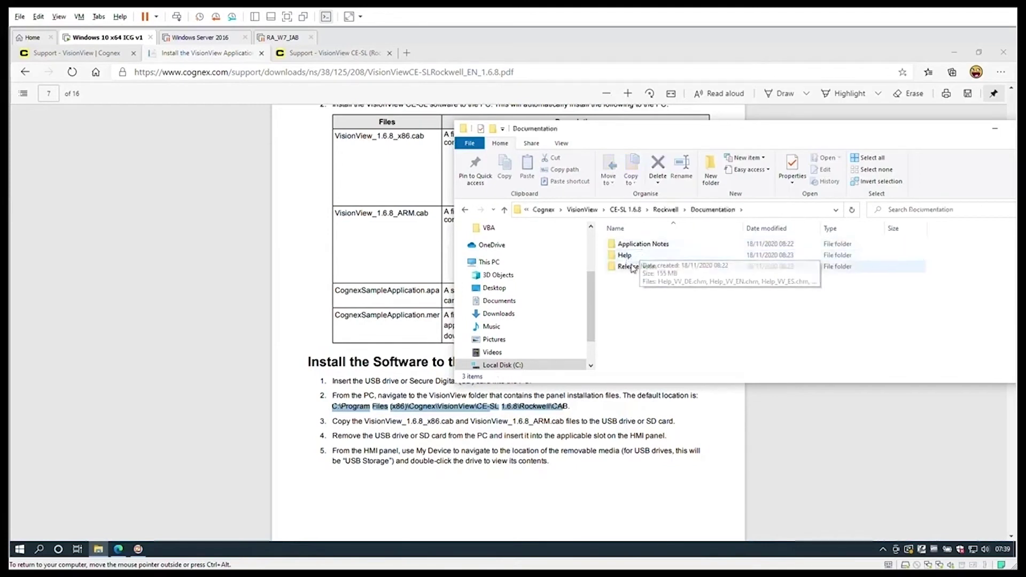
{"action": "left_click", "coordinate": [665, 210]}
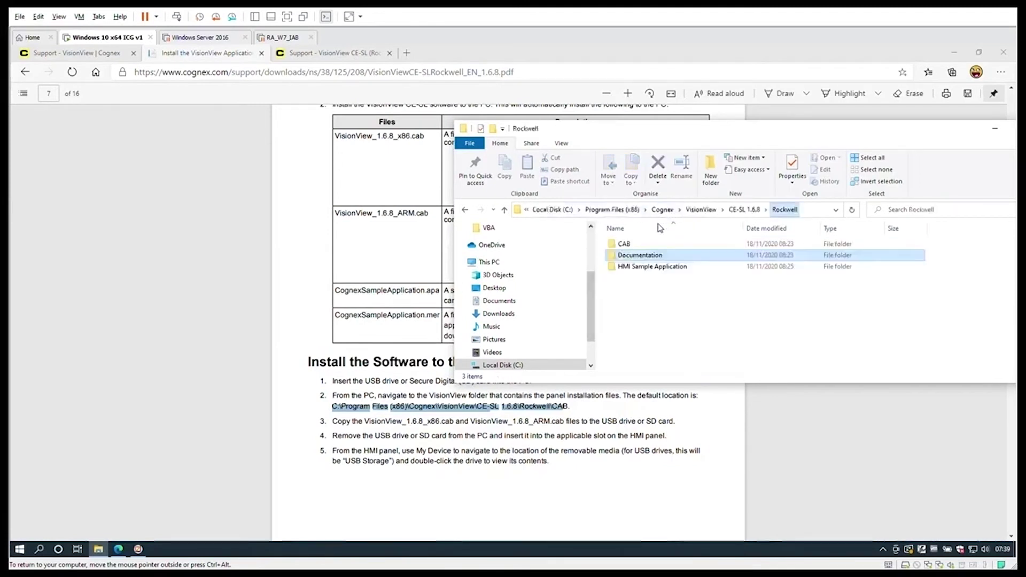
{"action": "double_click", "coordinate": [627, 246]}
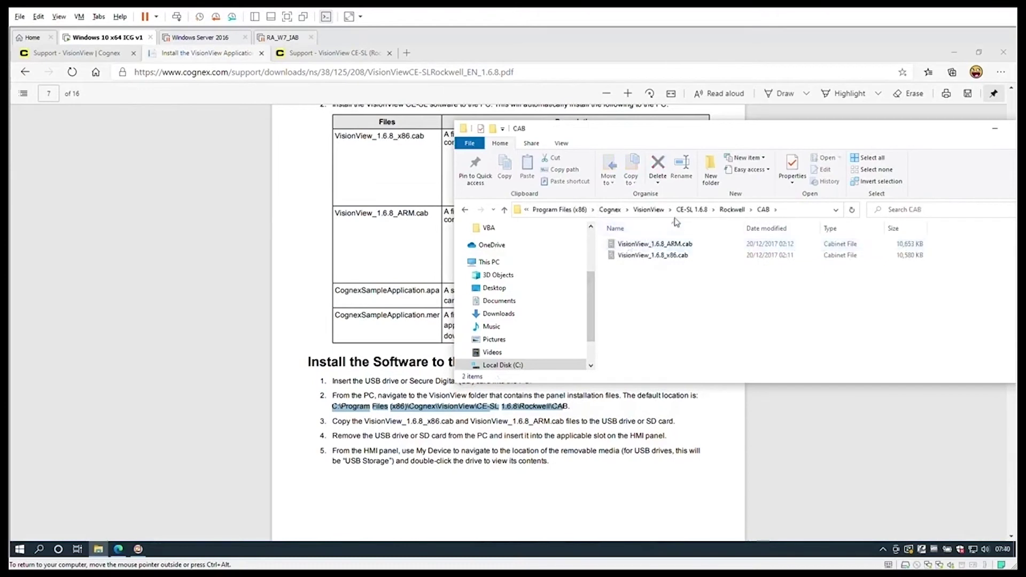
Open the HMI Sample Application folder under CE-SL 1.6.8\Rockwell and select CognexSampleApplication.apa.
{"action": "left_click", "coordinate": [692, 210]}
{"action": "double_click", "coordinate": [638, 247]}
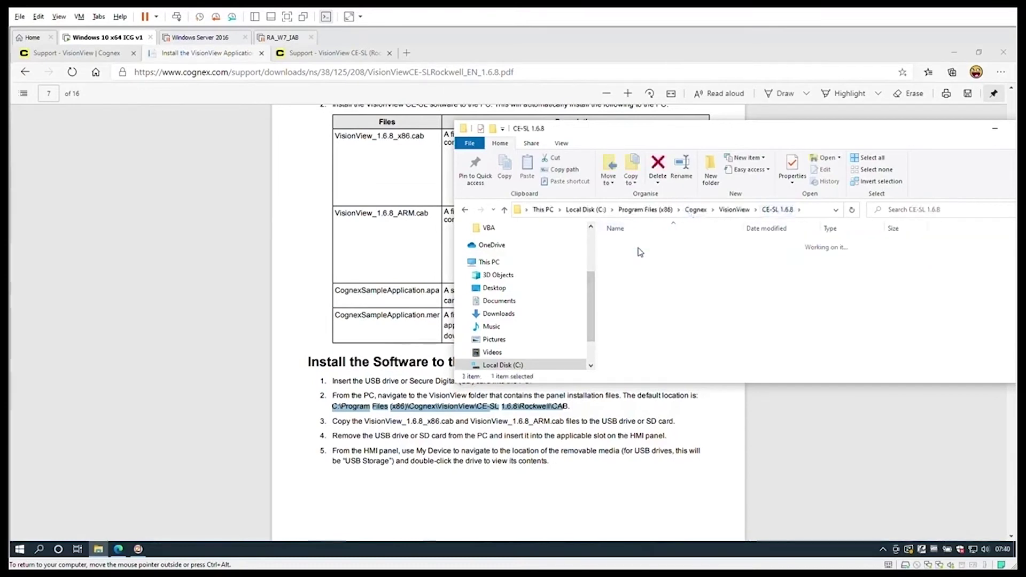
{"action": "left_click", "coordinate": [637, 268]}
{"action": "double_click", "coordinate": [636, 268]}
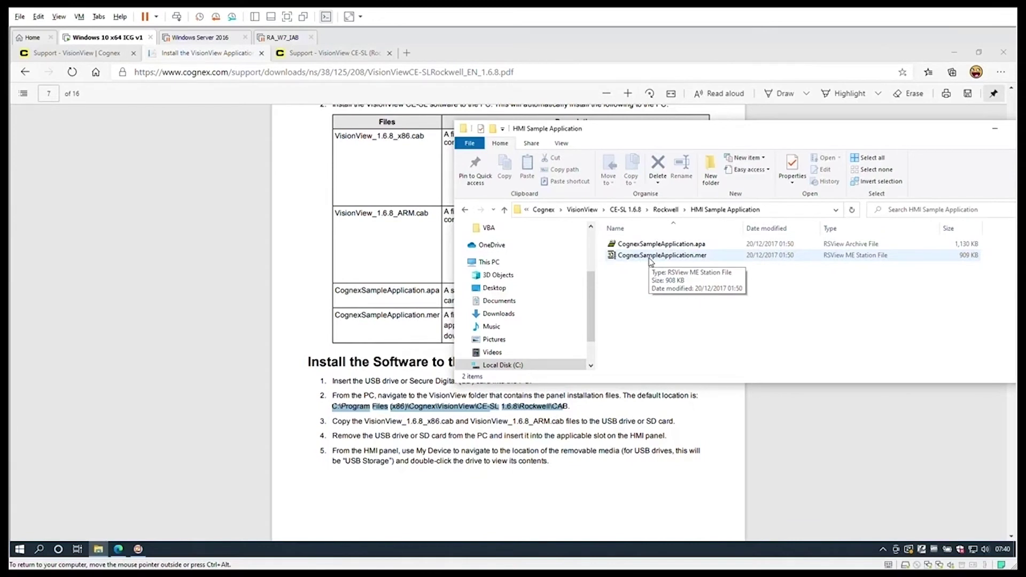
{"action": "left_click", "coordinate": [648, 246]}
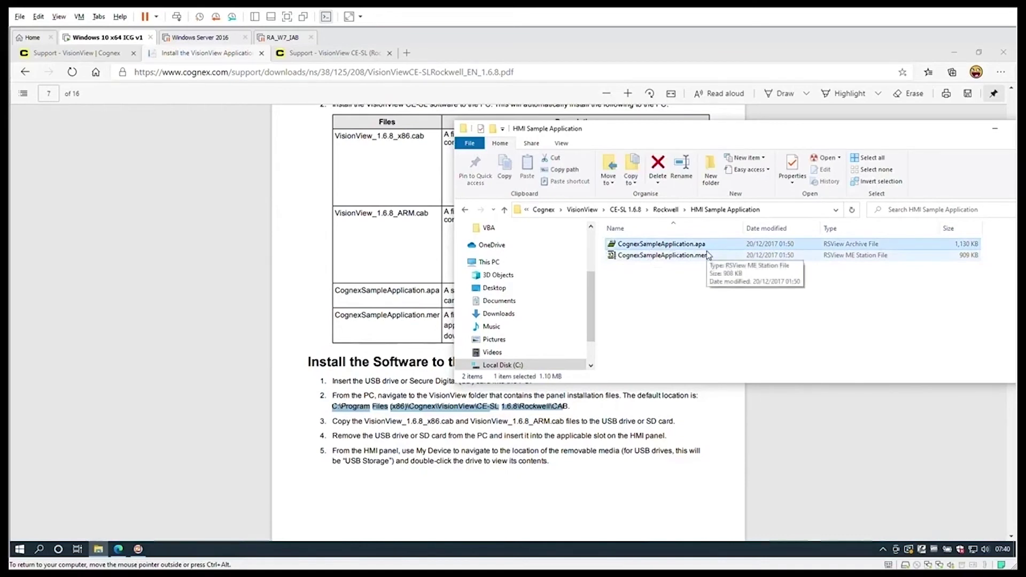
Copy VisionView_1.6.8_x86.cab from the Rockwell CAB folder to Local Disk (F:) and close that drive's window.
{"action": "left_click", "coordinate": [666, 211]}
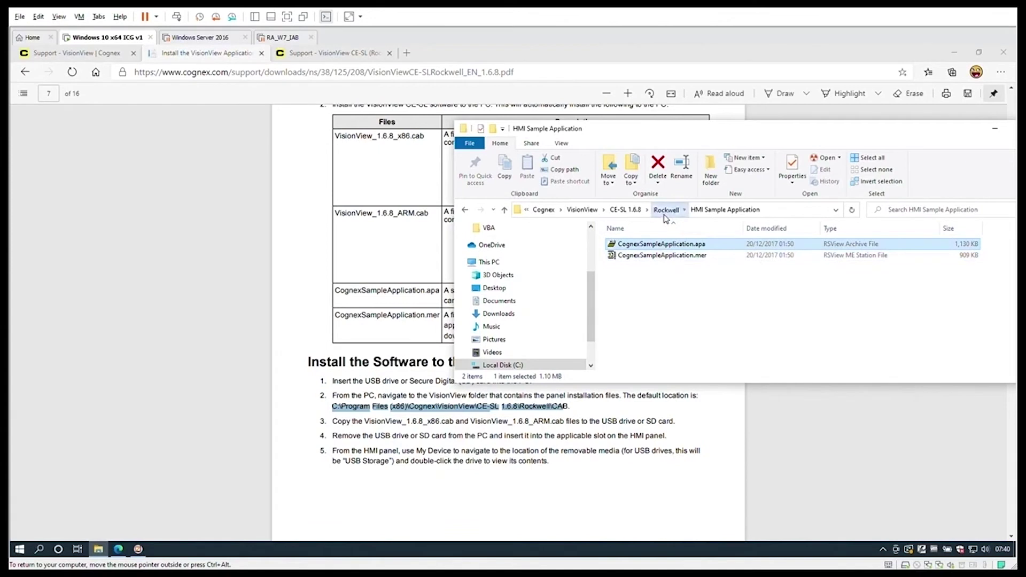
{"action": "double_click", "coordinate": [634, 244]}
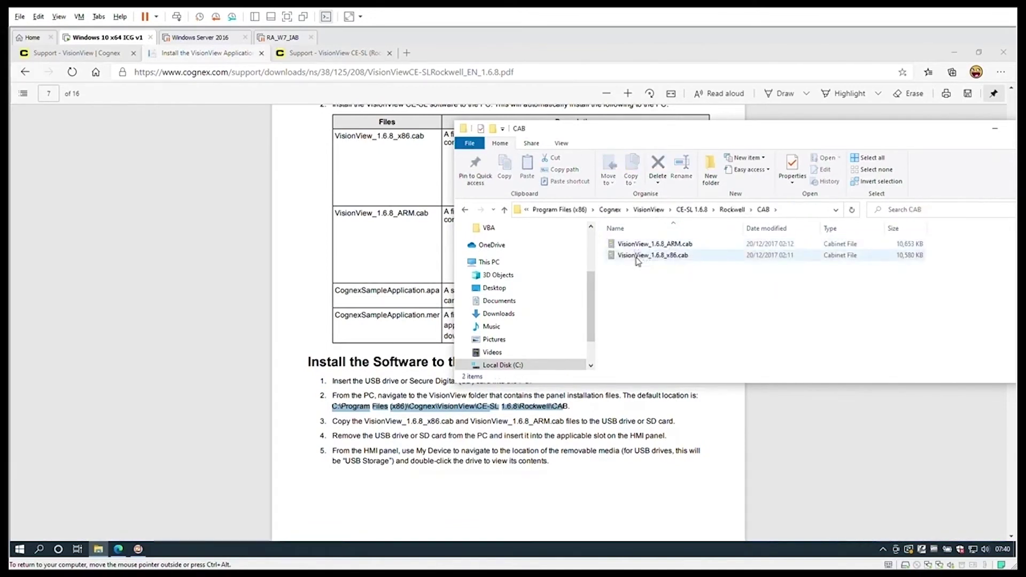
{"action": "left_click_drag", "start_coordinate": [540, 130], "coordinate": [512, 132]}
{"action": "left_click", "coordinate": [604, 260]}
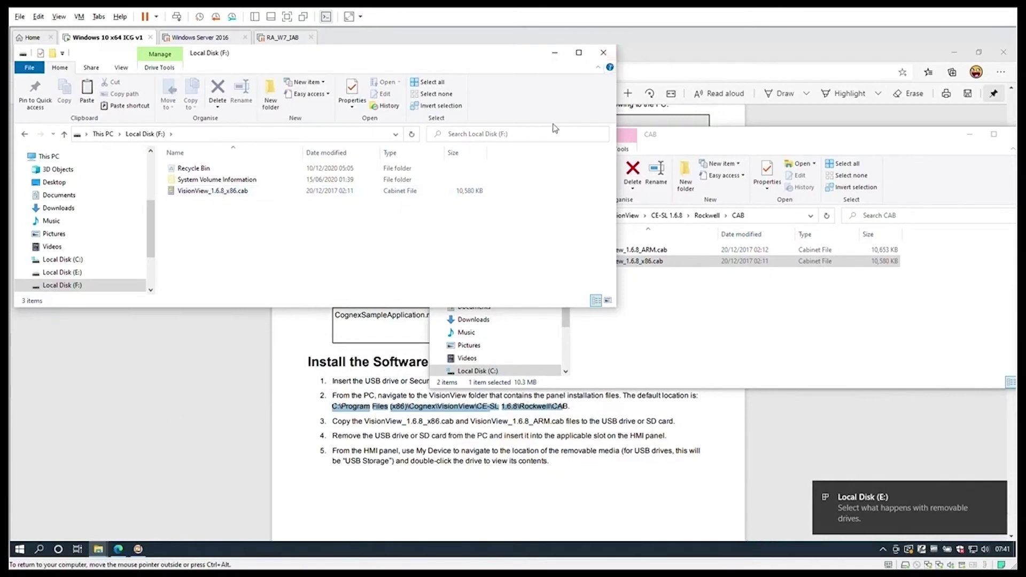
{"action": "left_click", "coordinate": [605, 52]}
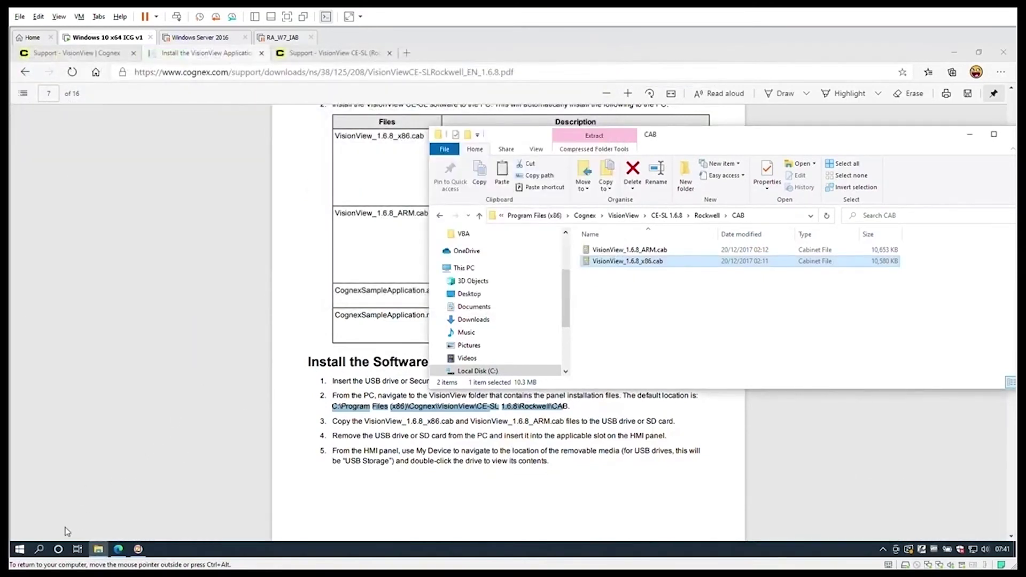
Switch to the PanelView session in VNC Viewer at full screen and run VisionView_1.6.8_x86 from USB Storage on My Device.
{"action": "left_click", "coordinate": [20, 549]}
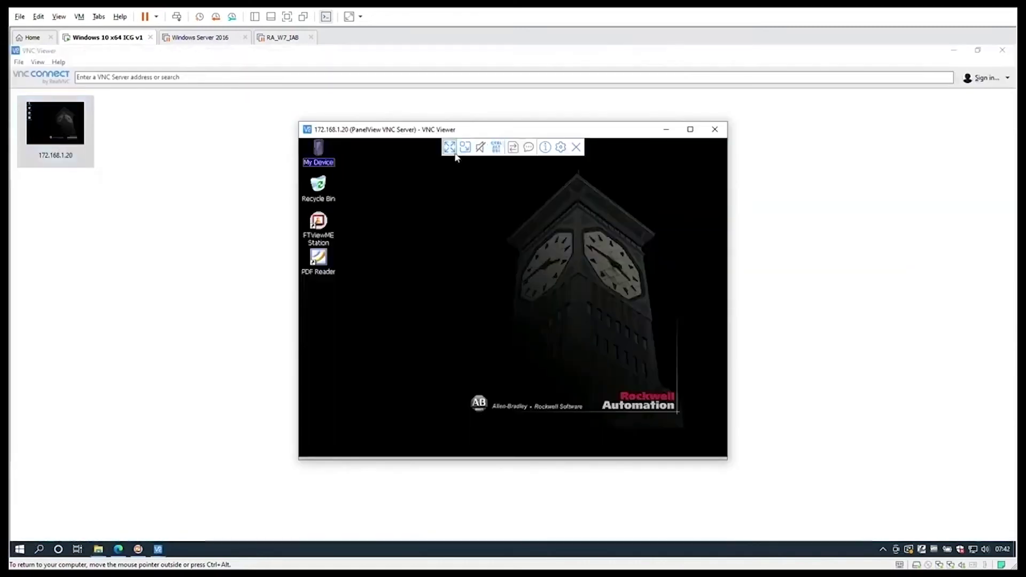
{"action": "left_click", "coordinate": [451, 143]}
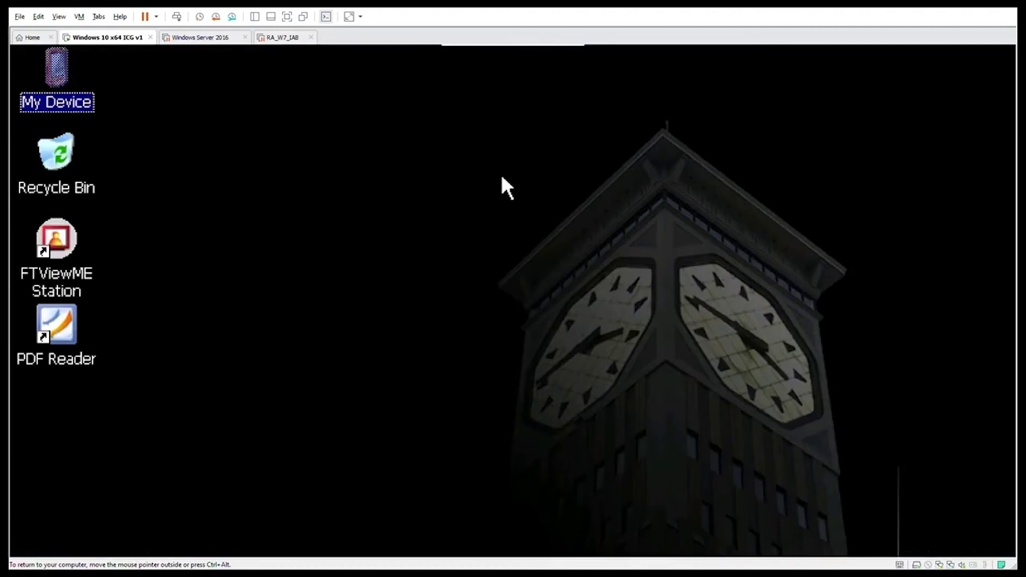
{"action": "key", "text": "Return"}
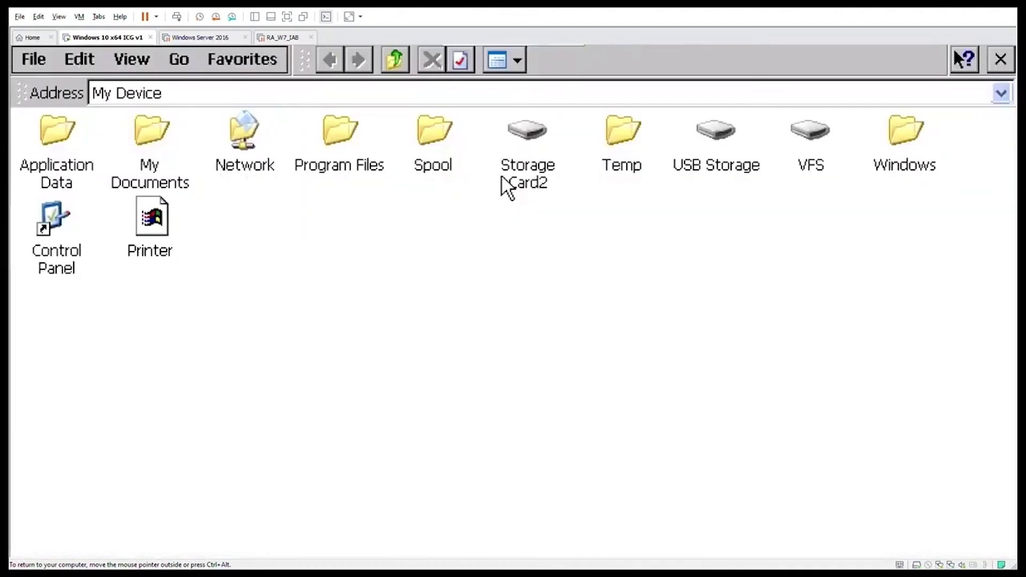
{"action": "key", "text": "Return"}
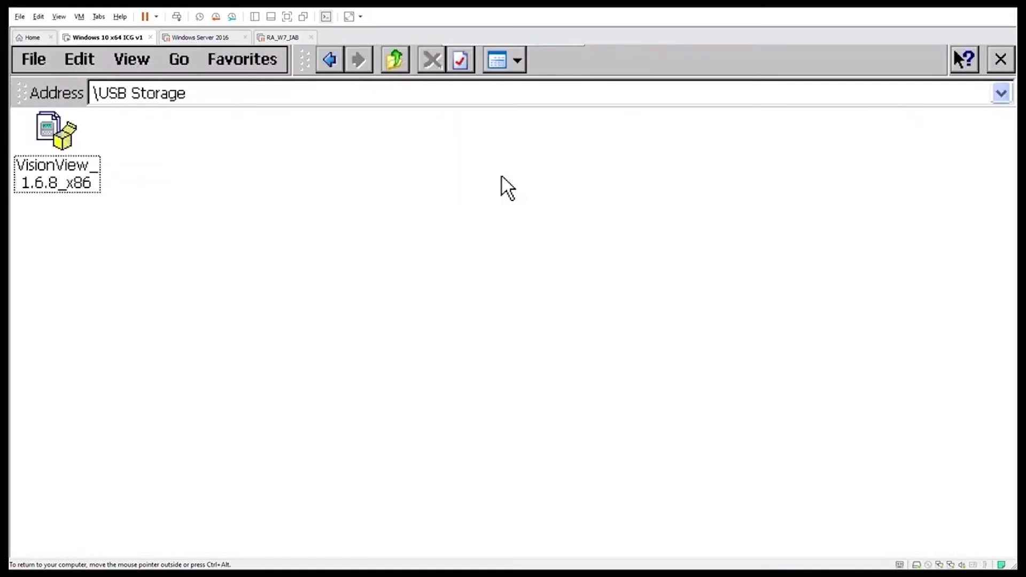
{"action": "key", "text": "Return"}
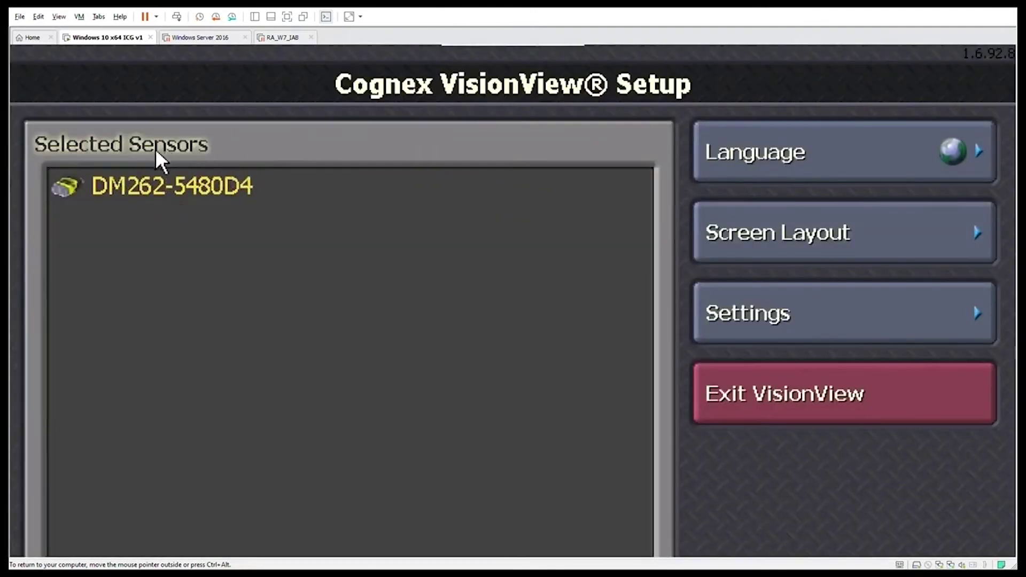
Exit Cognex VisionView on the panel, confirming the exit, and return the VNC session to windowed view.
{"action": "key", "text": "alt+F4"}
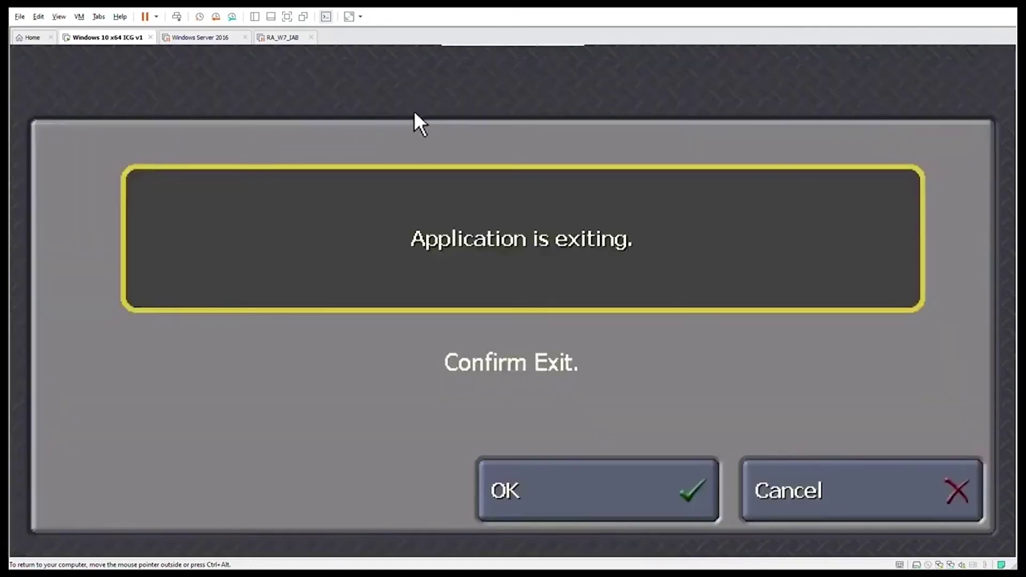
{"action": "key", "text": "Return"}
{"action": "left_click", "coordinate": [449, 53]}
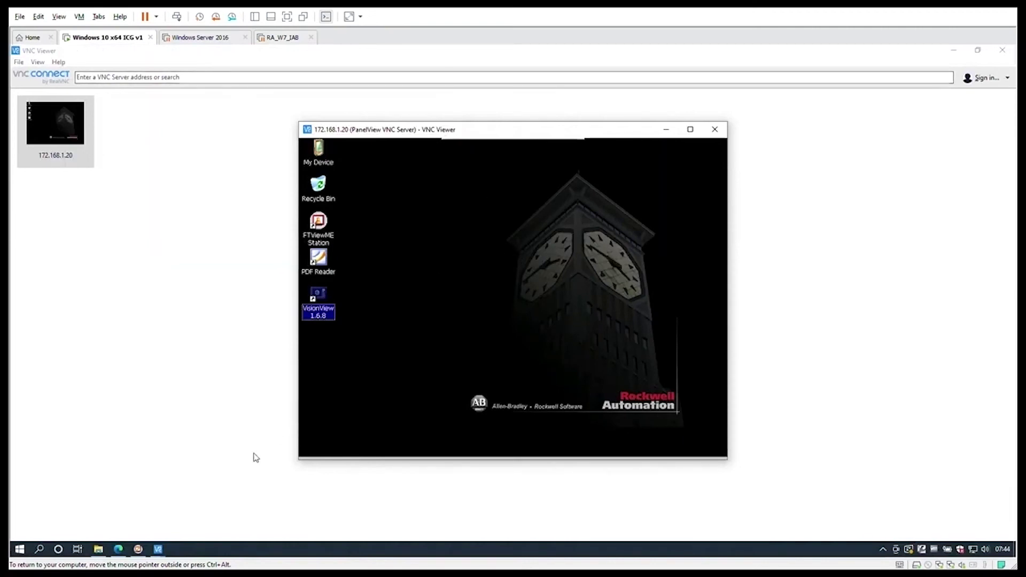
Switch to FactoryTalk View Studio and insert an ME Program Launcher ActiveX control, about 239 by 118, in the empty area of MainScreen.
{"action": "left_click", "coordinate": [138, 550]}
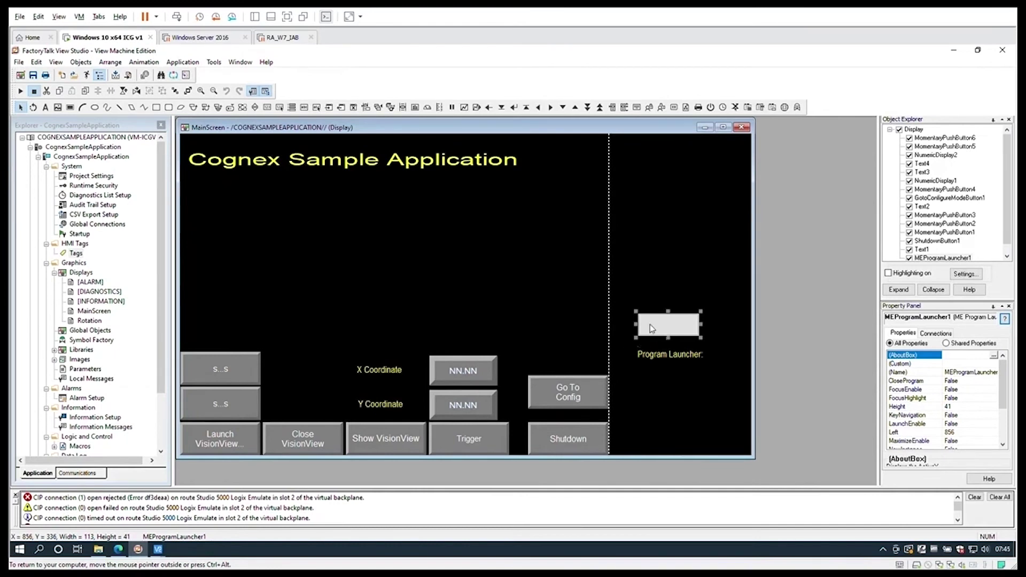
{"action": "left_click", "coordinate": [85, 62]}
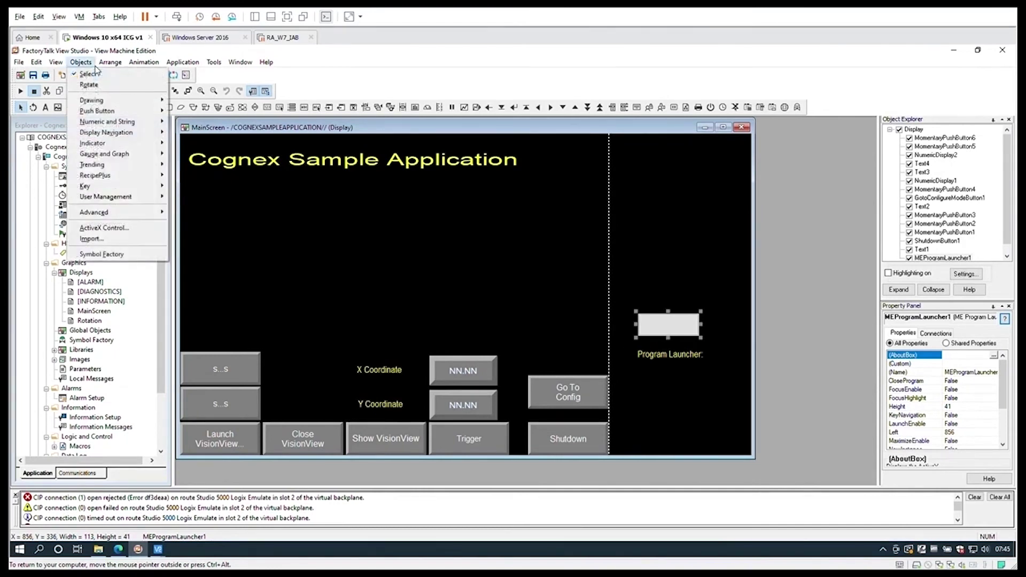
{"action": "left_click", "coordinate": [112, 229]}
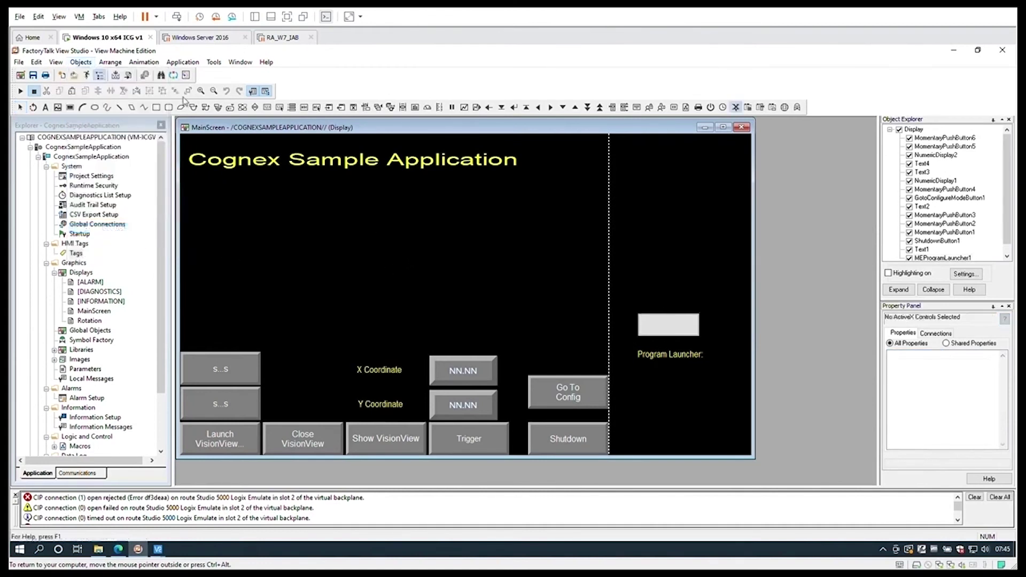
{"action": "left_click_drag", "start_coordinate": [275, 209], "coordinate": [401, 276]}
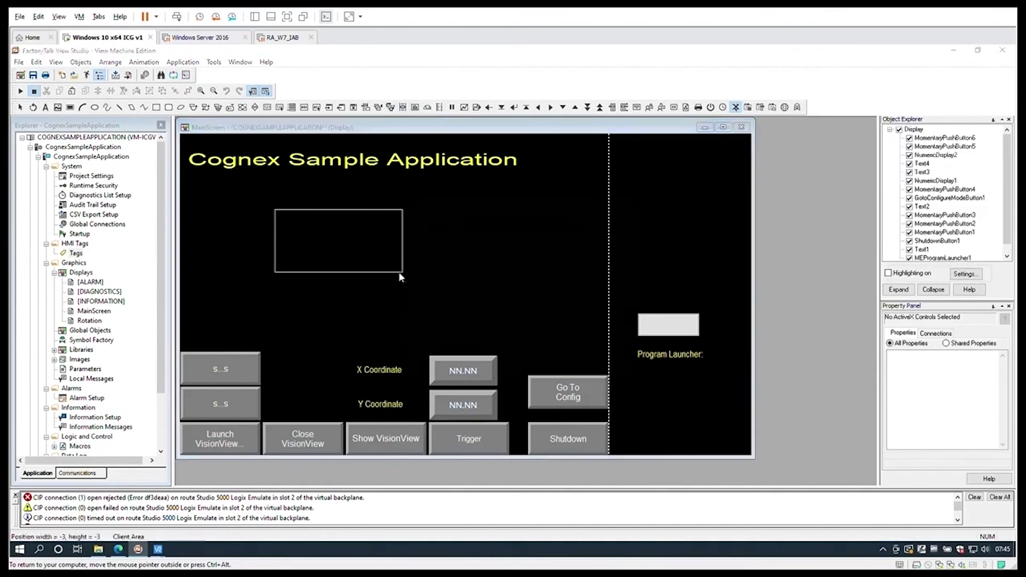
{"action": "left_click_drag", "start_coordinate": [587, 231], "coordinate": [589, 274]}
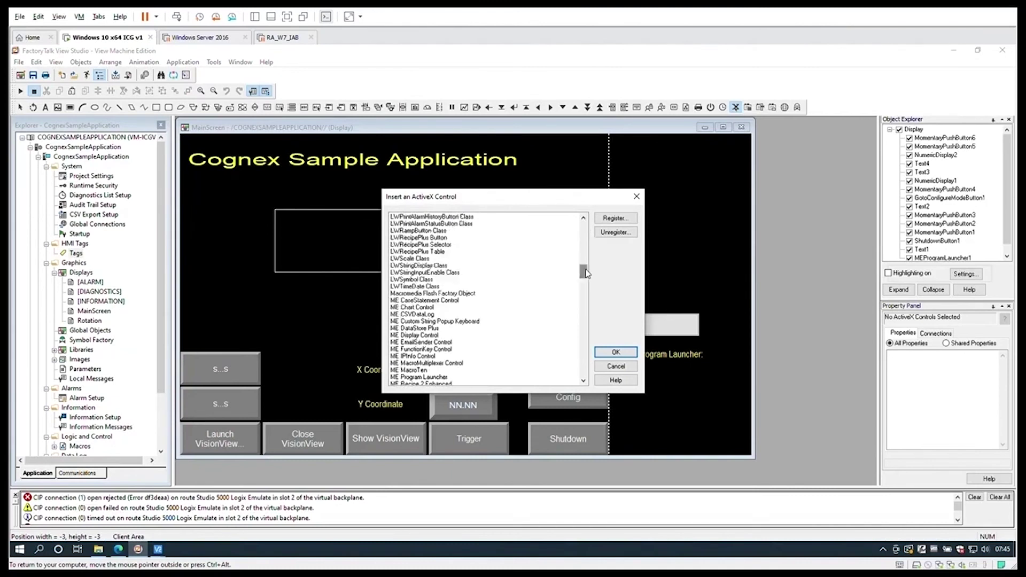
{"action": "left_click", "coordinate": [425, 377]}
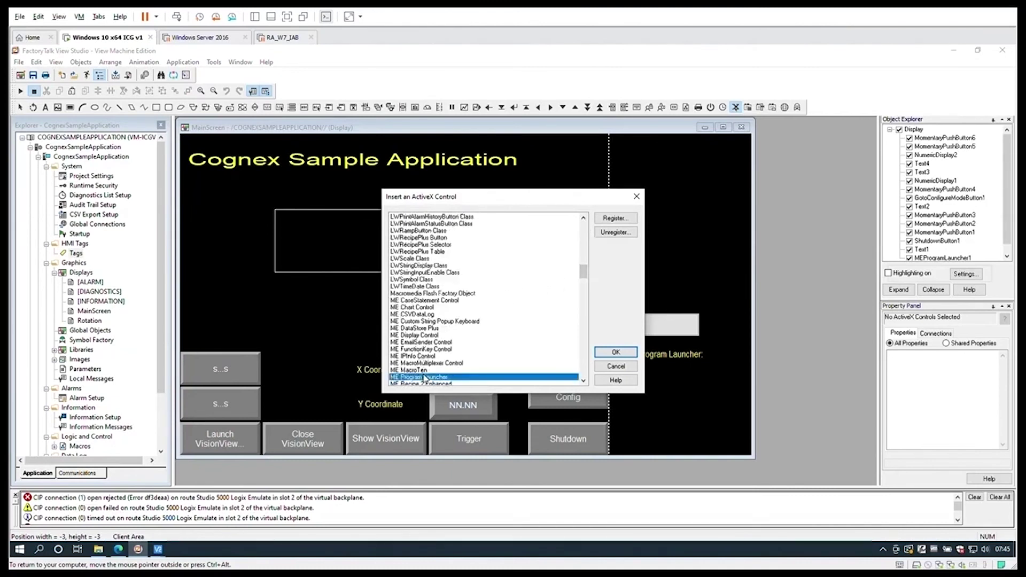
{"action": "left_click", "coordinate": [616, 352]}
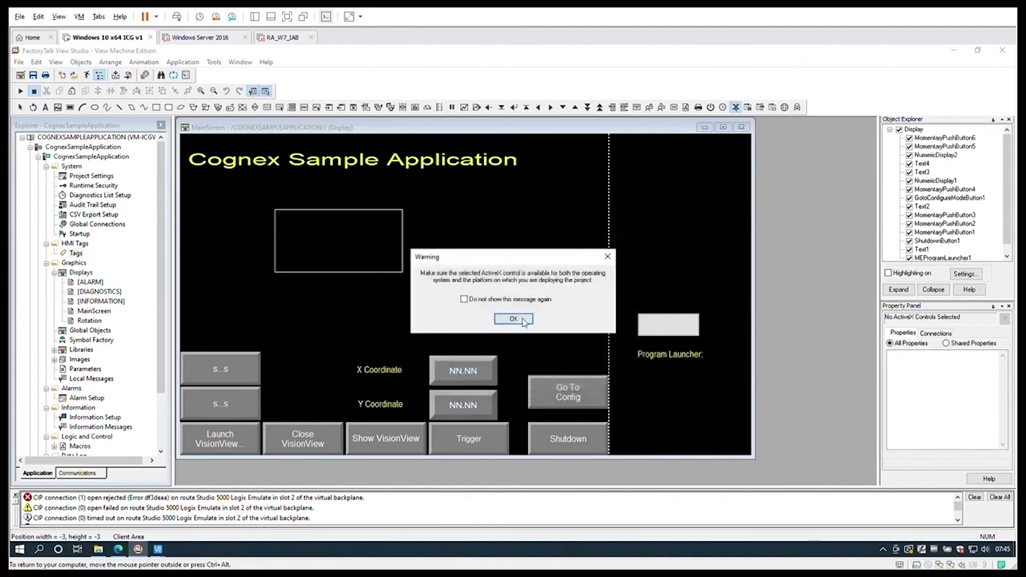
{"action": "left_click", "coordinate": [518, 320]}
{"action": "left_click", "coordinate": [518, 317]}
View the new ME Program Launcher's connections, dismiss its properties unchanged and delete the control from MainScreen.
{"action": "left_click", "coordinate": [92, 76]}
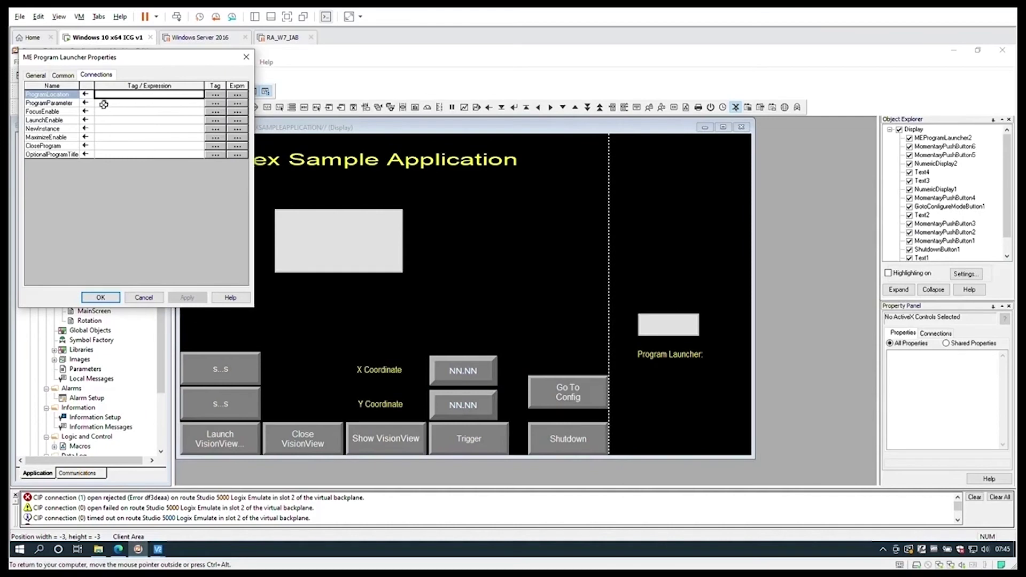
{"action": "left_click", "coordinate": [143, 297]}
{"action": "right_click", "coordinate": [320, 244]}
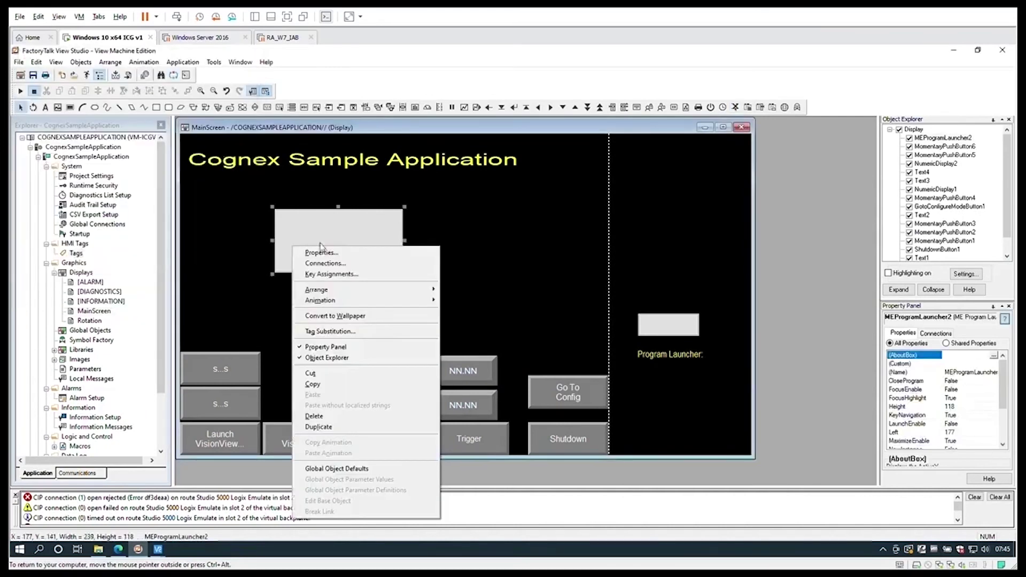
{"action": "left_click", "coordinate": [314, 416]}
Select the existing Program Launcher object, examine the application's HMI tags and close the tag list.
{"action": "left_click", "coordinate": [646, 330]}
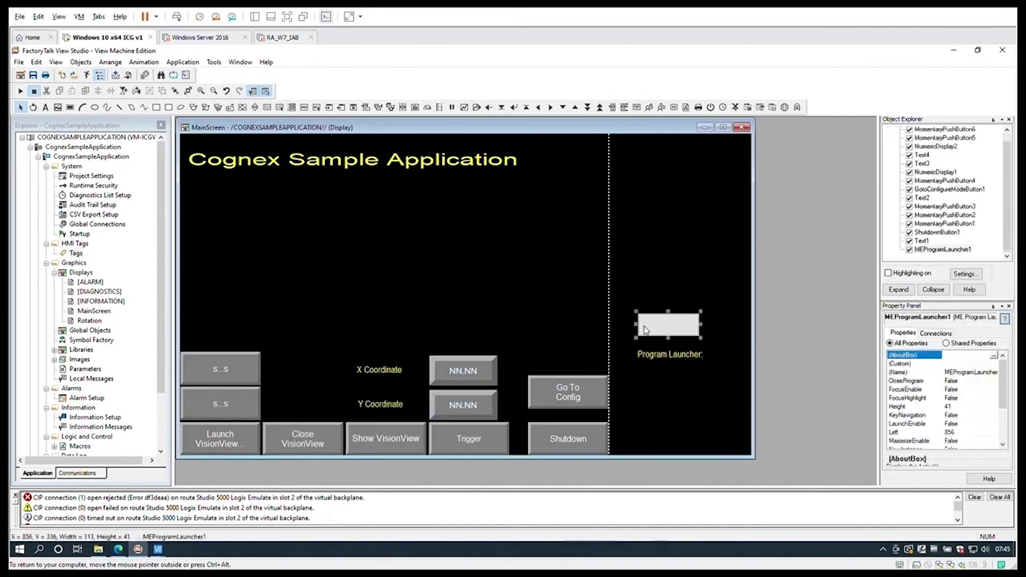
{"action": "left_click", "coordinate": [74, 255]}
{"action": "double_click", "coordinate": [74, 254]}
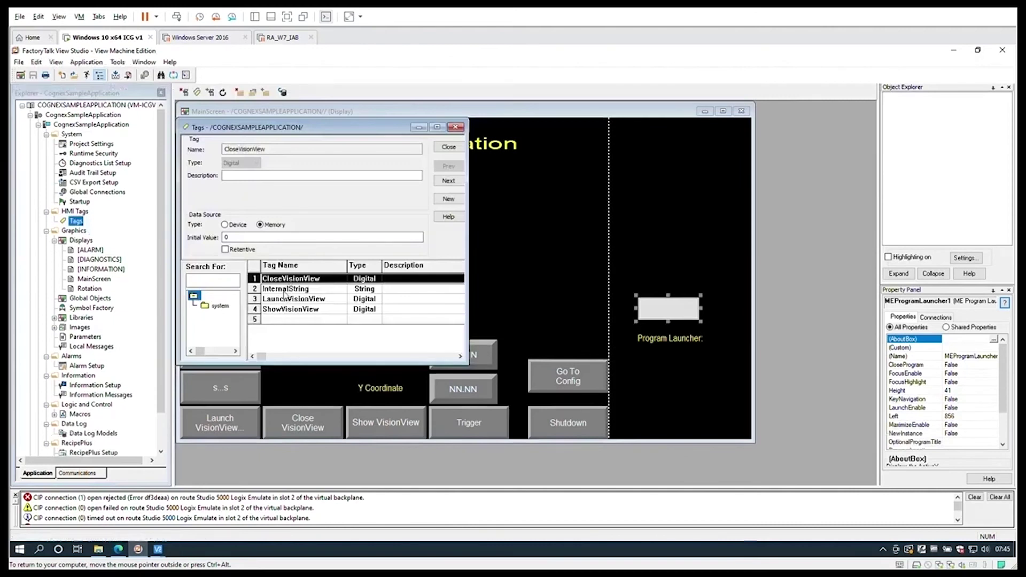
{"action": "left_click", "coordinate": [540, 287]}
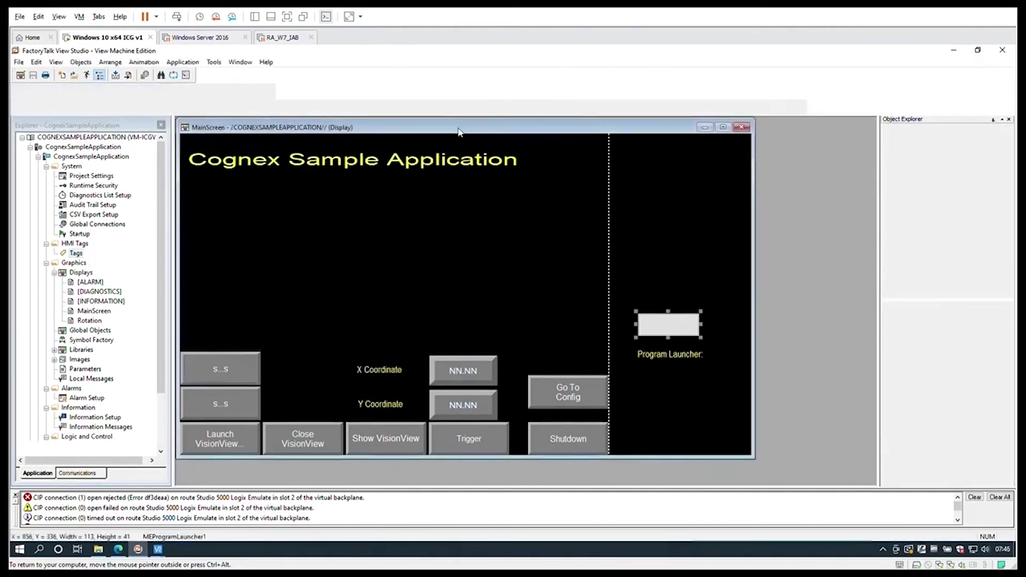
Review the tag and expression connections of the existing ME Program Launcher beside the MainScreen area and close its properties.
{"action": "double_click", "coordinate": [662, 321]}
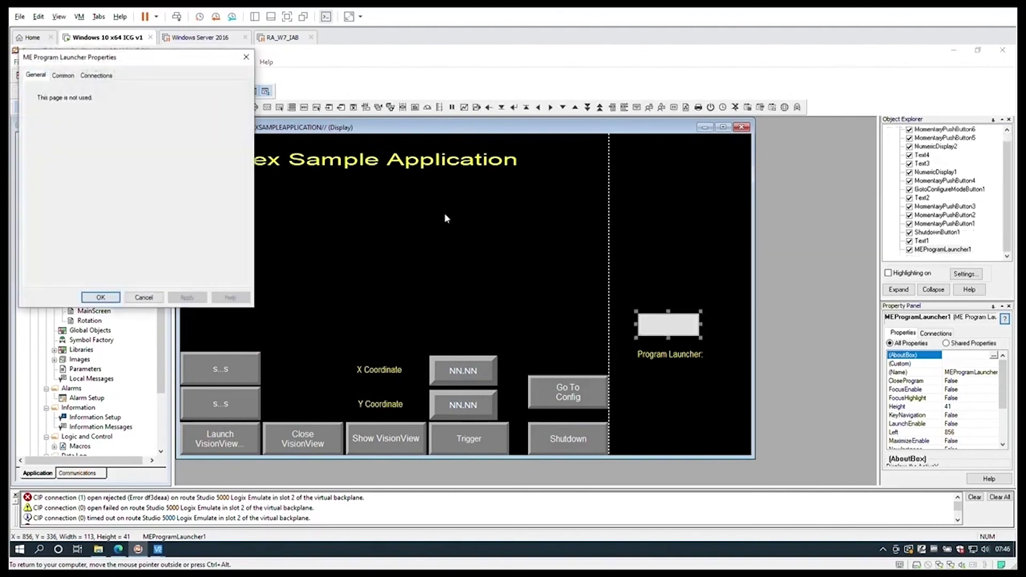
{"action": "left_click", "coordinate": [103, 77]}
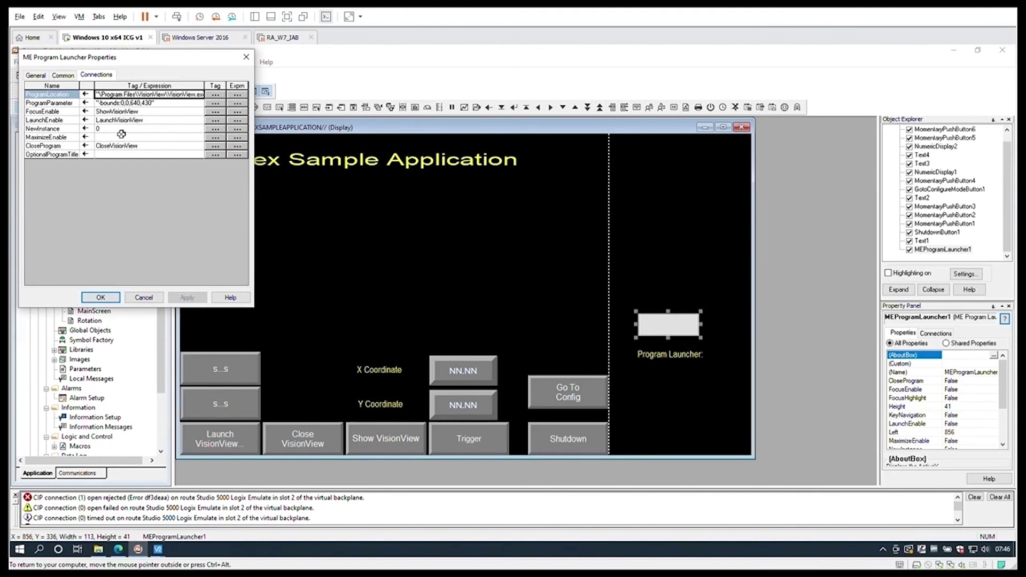
{"action": "left_click", "coordinate": [151, 154]}
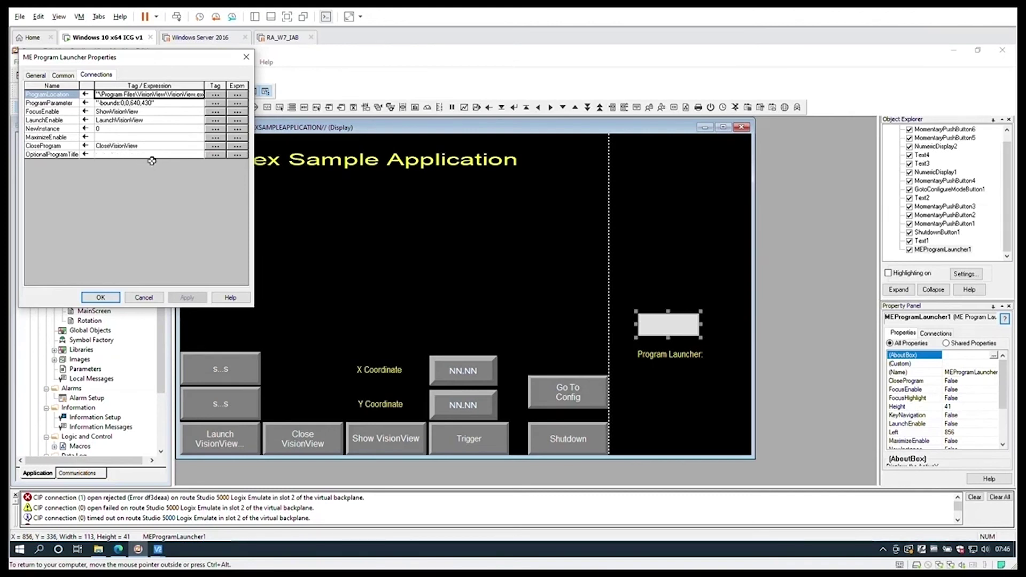
{"action": "left_click", "coordinate": [109, 297]}
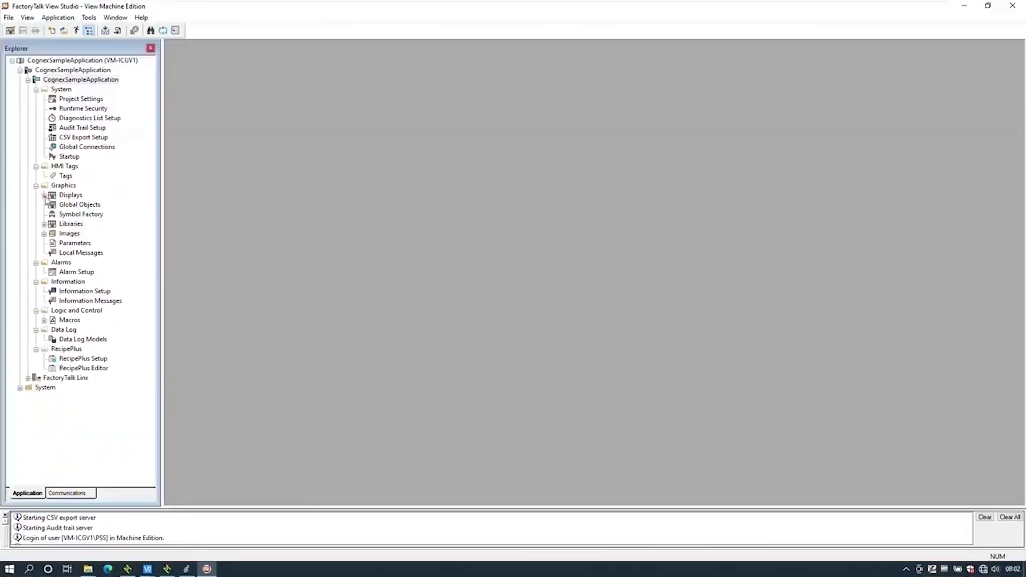
Open the MainScreen display, check the PanelView session in VNC Viewer and return to FactoryTalk View Studio.
{"action": "left_click", "coordinate": [45, 196]}
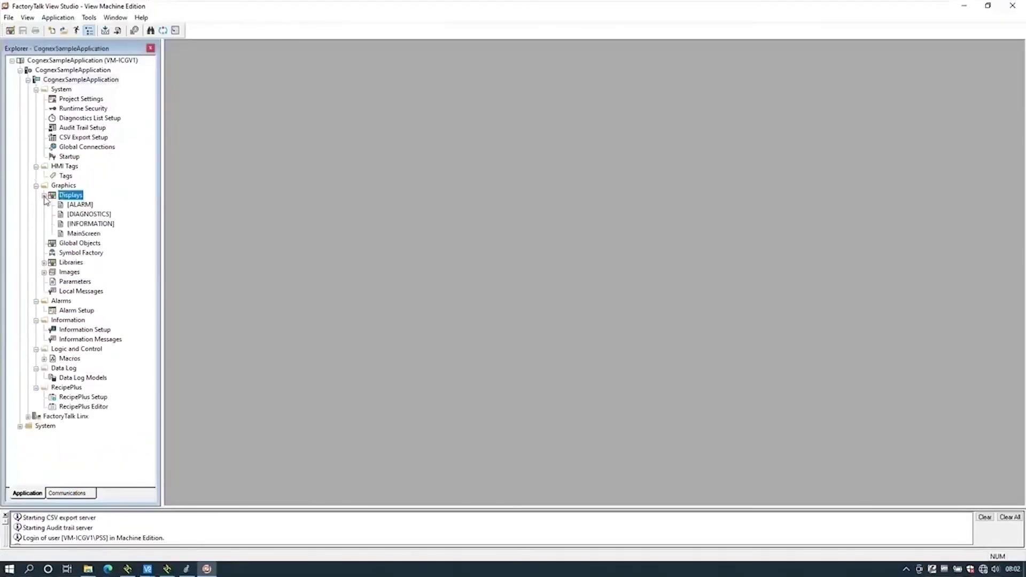
{"action": "double_click", "coordinate": [79, 234]}
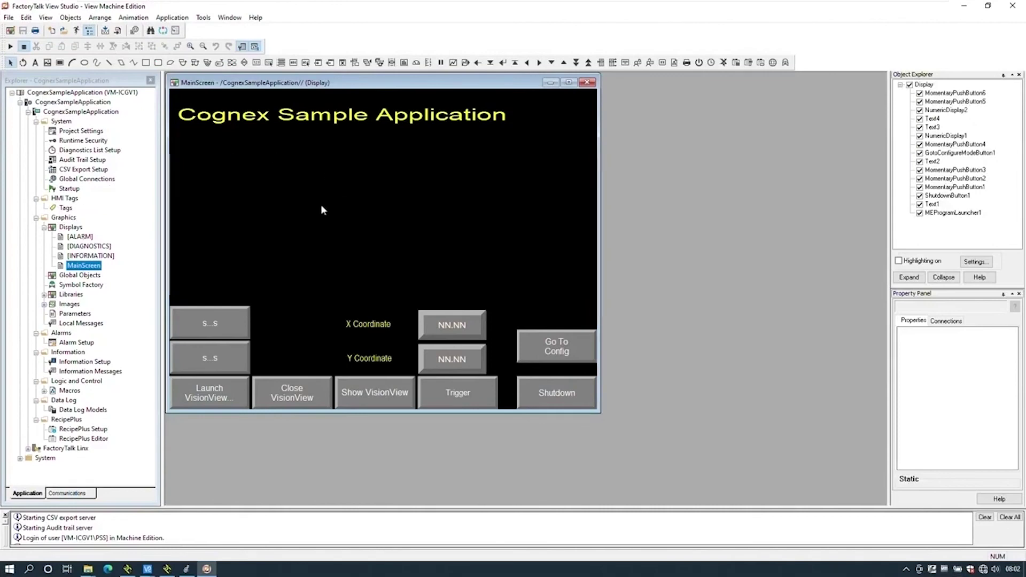
{"action": "left_click", "coordinate": [147, 568]}
{"action": "left_click", "coordinate": [178, 515]}
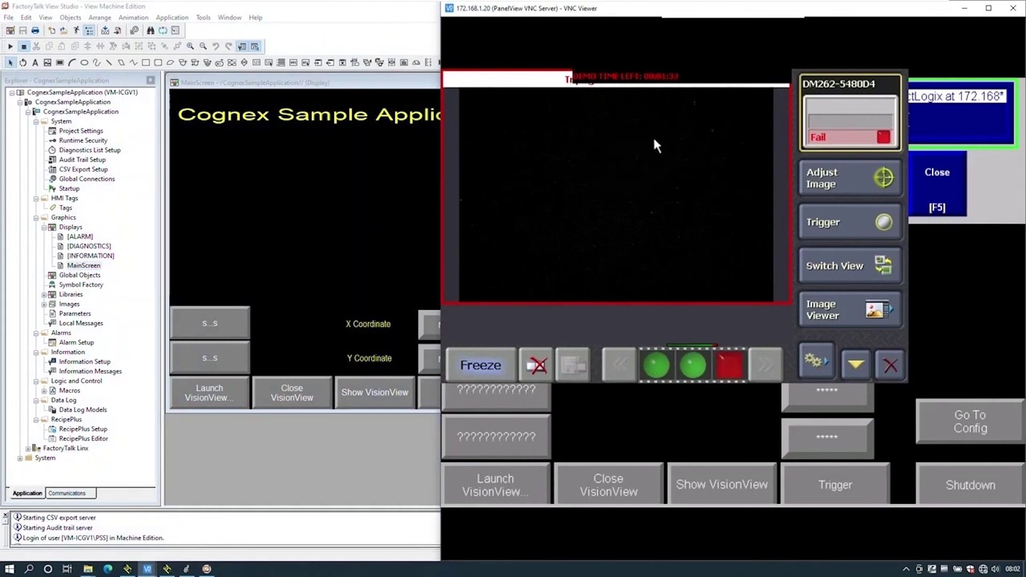
{"action": "left_click", "coordinate": [334, 295]}
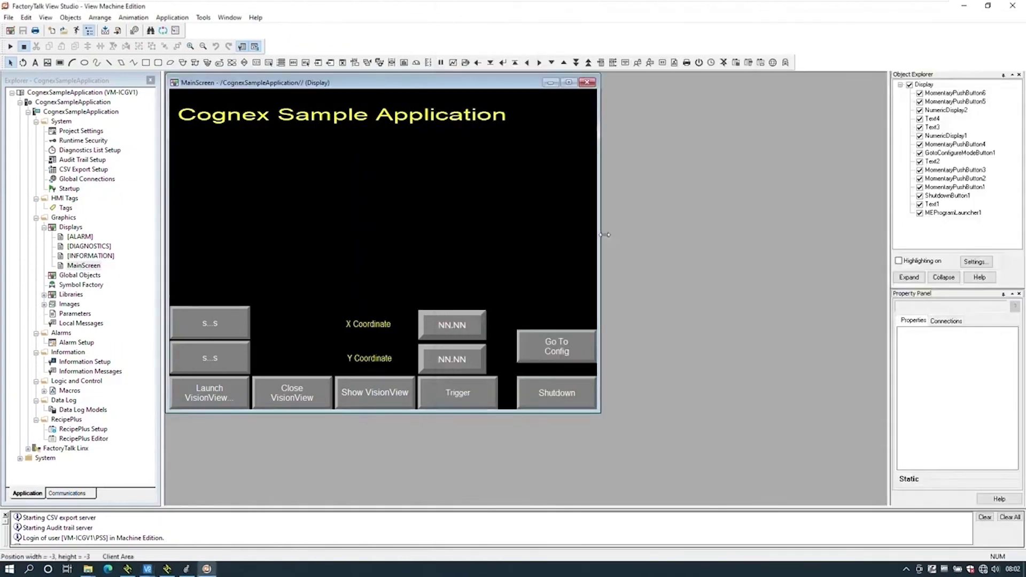
Maximize the MainScreen display and review the Program Launcher's program location, parameter and tag connections.
{"action": "left_click", "coordinate": [569, 83]}
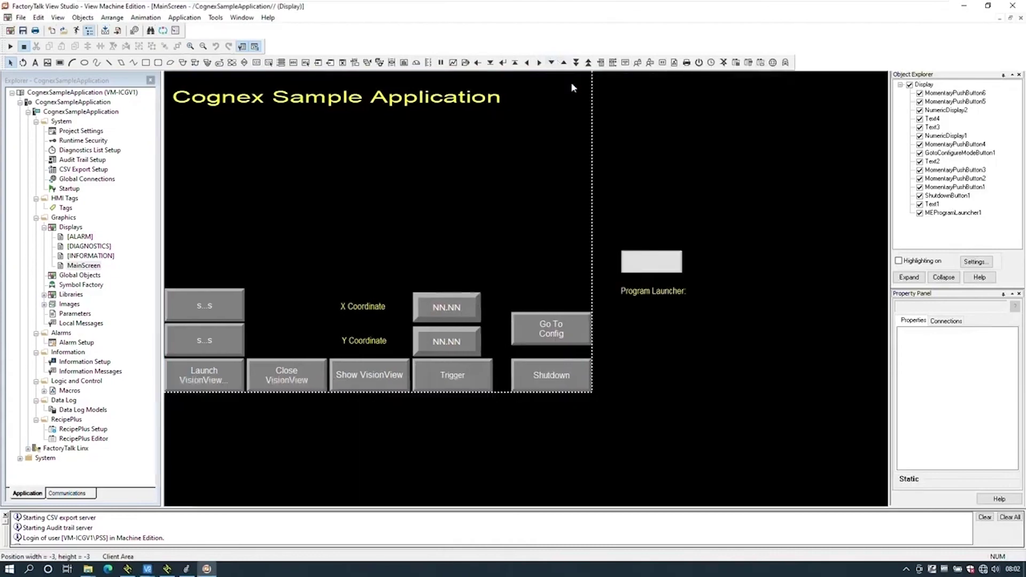
{"action": "left_click", "coordinate": [669, 263]}
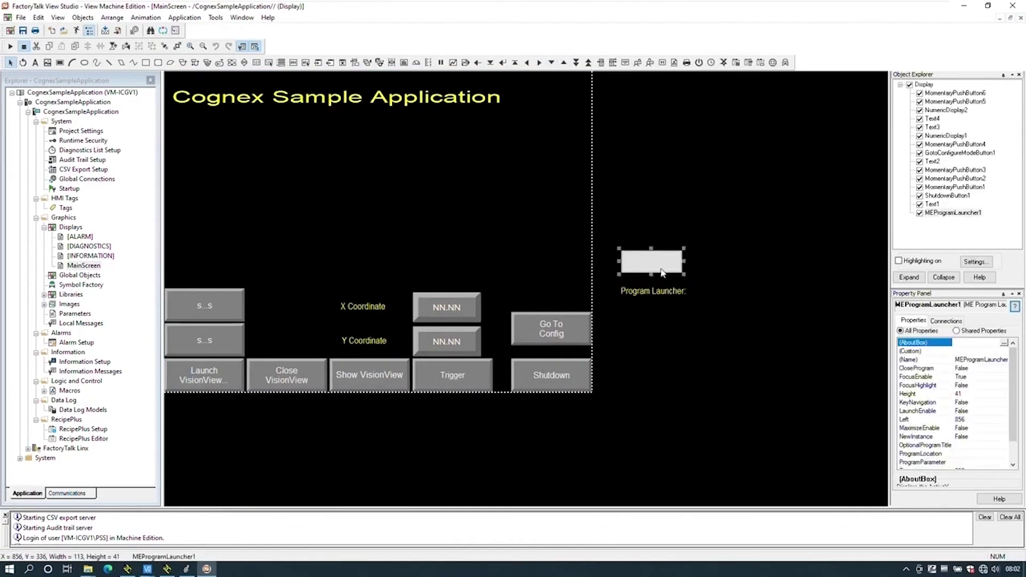
{"action": "double_click", "coordinate": [661, 272]}
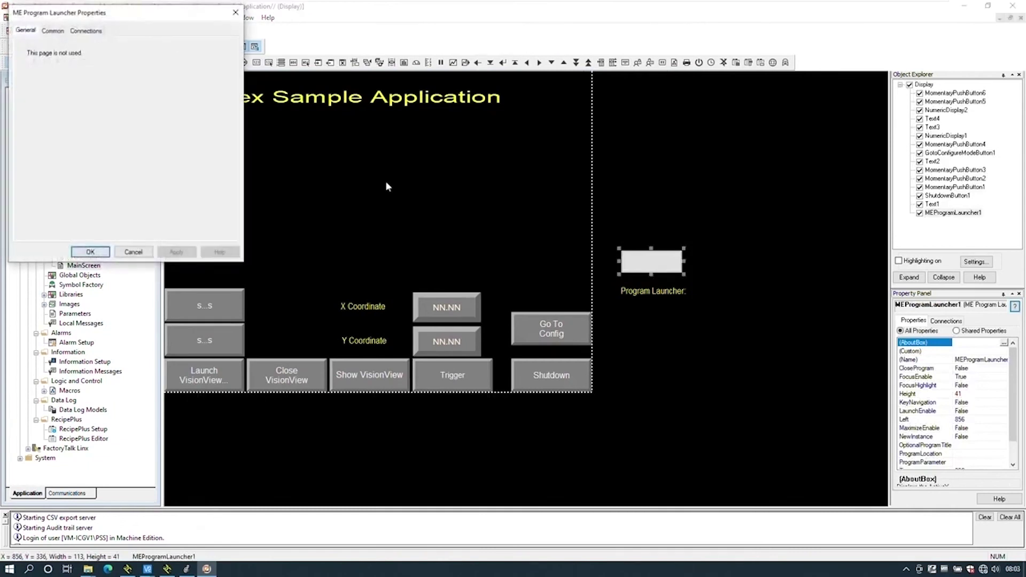
{"action": "left_click", "coordinate": [82, 34]}
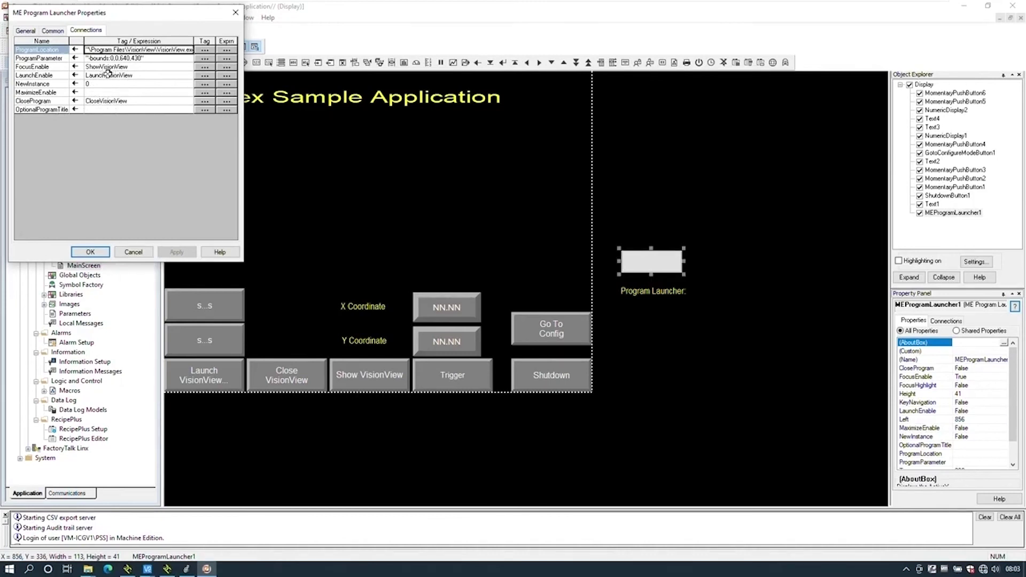
{"action": "left_click", "coordinate": [92, 253]}
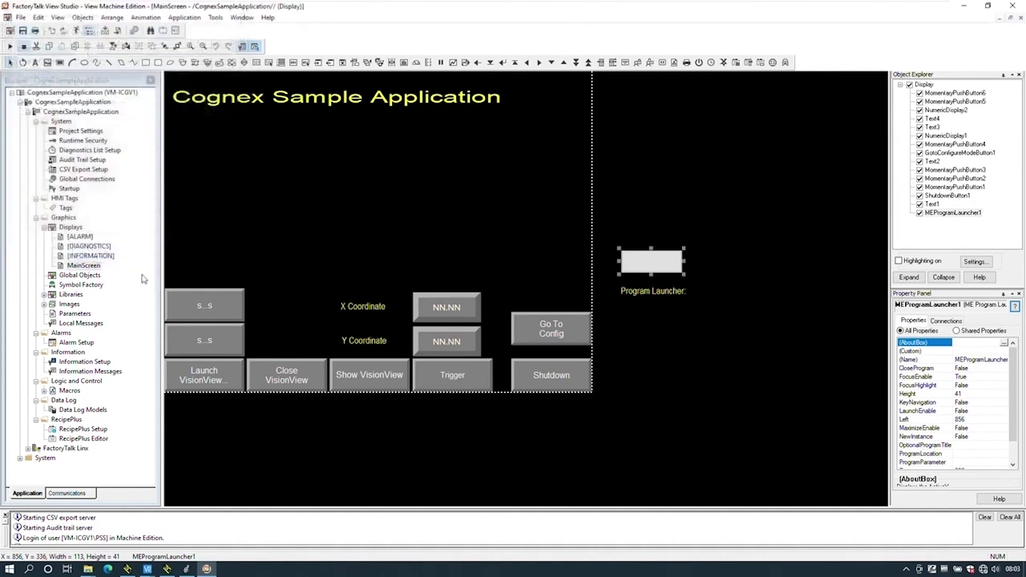
Examine the tag connection of the Launch VisionView momentary push button.
{"action": "left_click", "coordinate": [214, 377]}
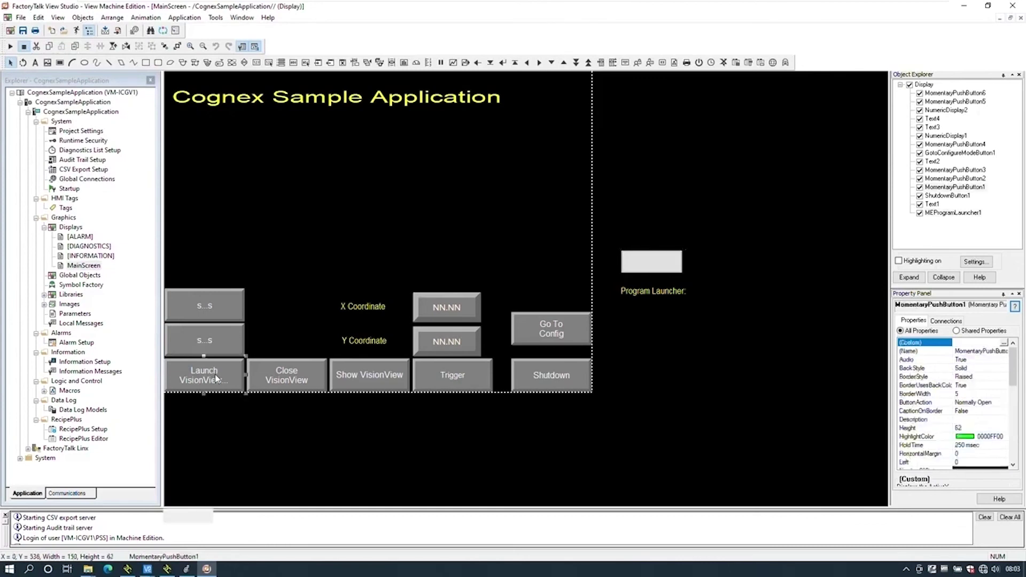
{"action": "double_click", "coordinate": [215, 377]}
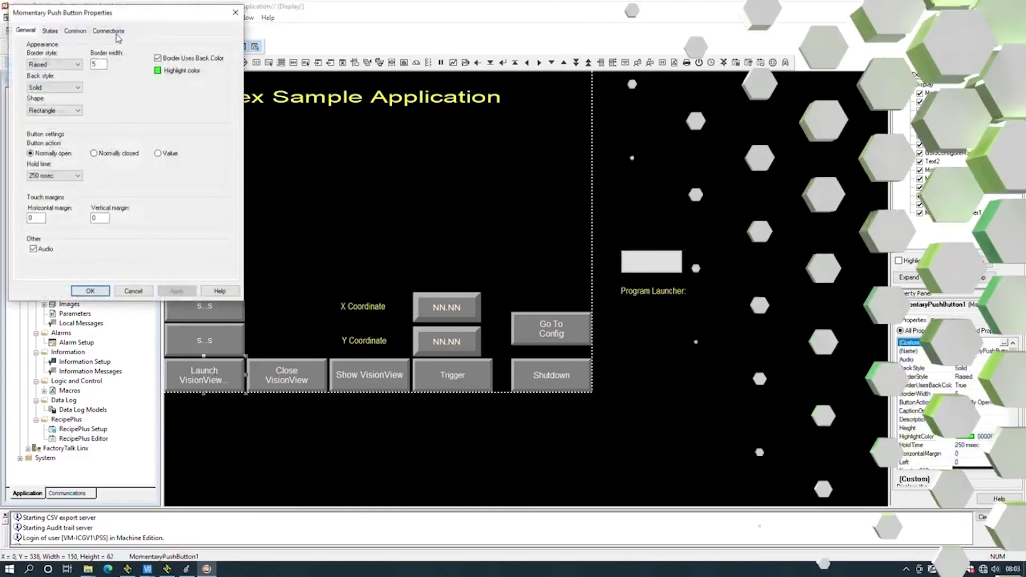
{"action": "left_click", "coordinate": [108, 30]}
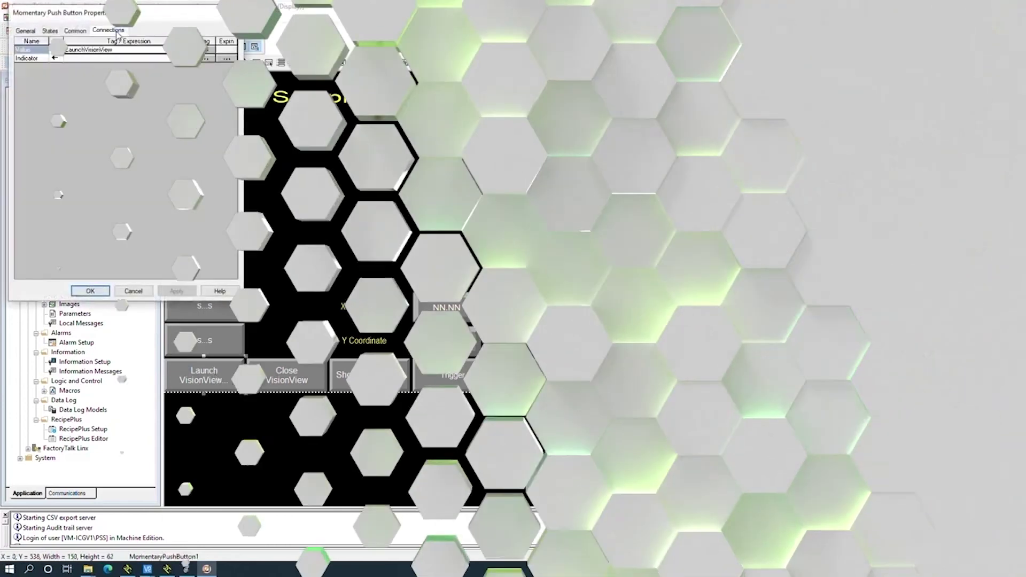